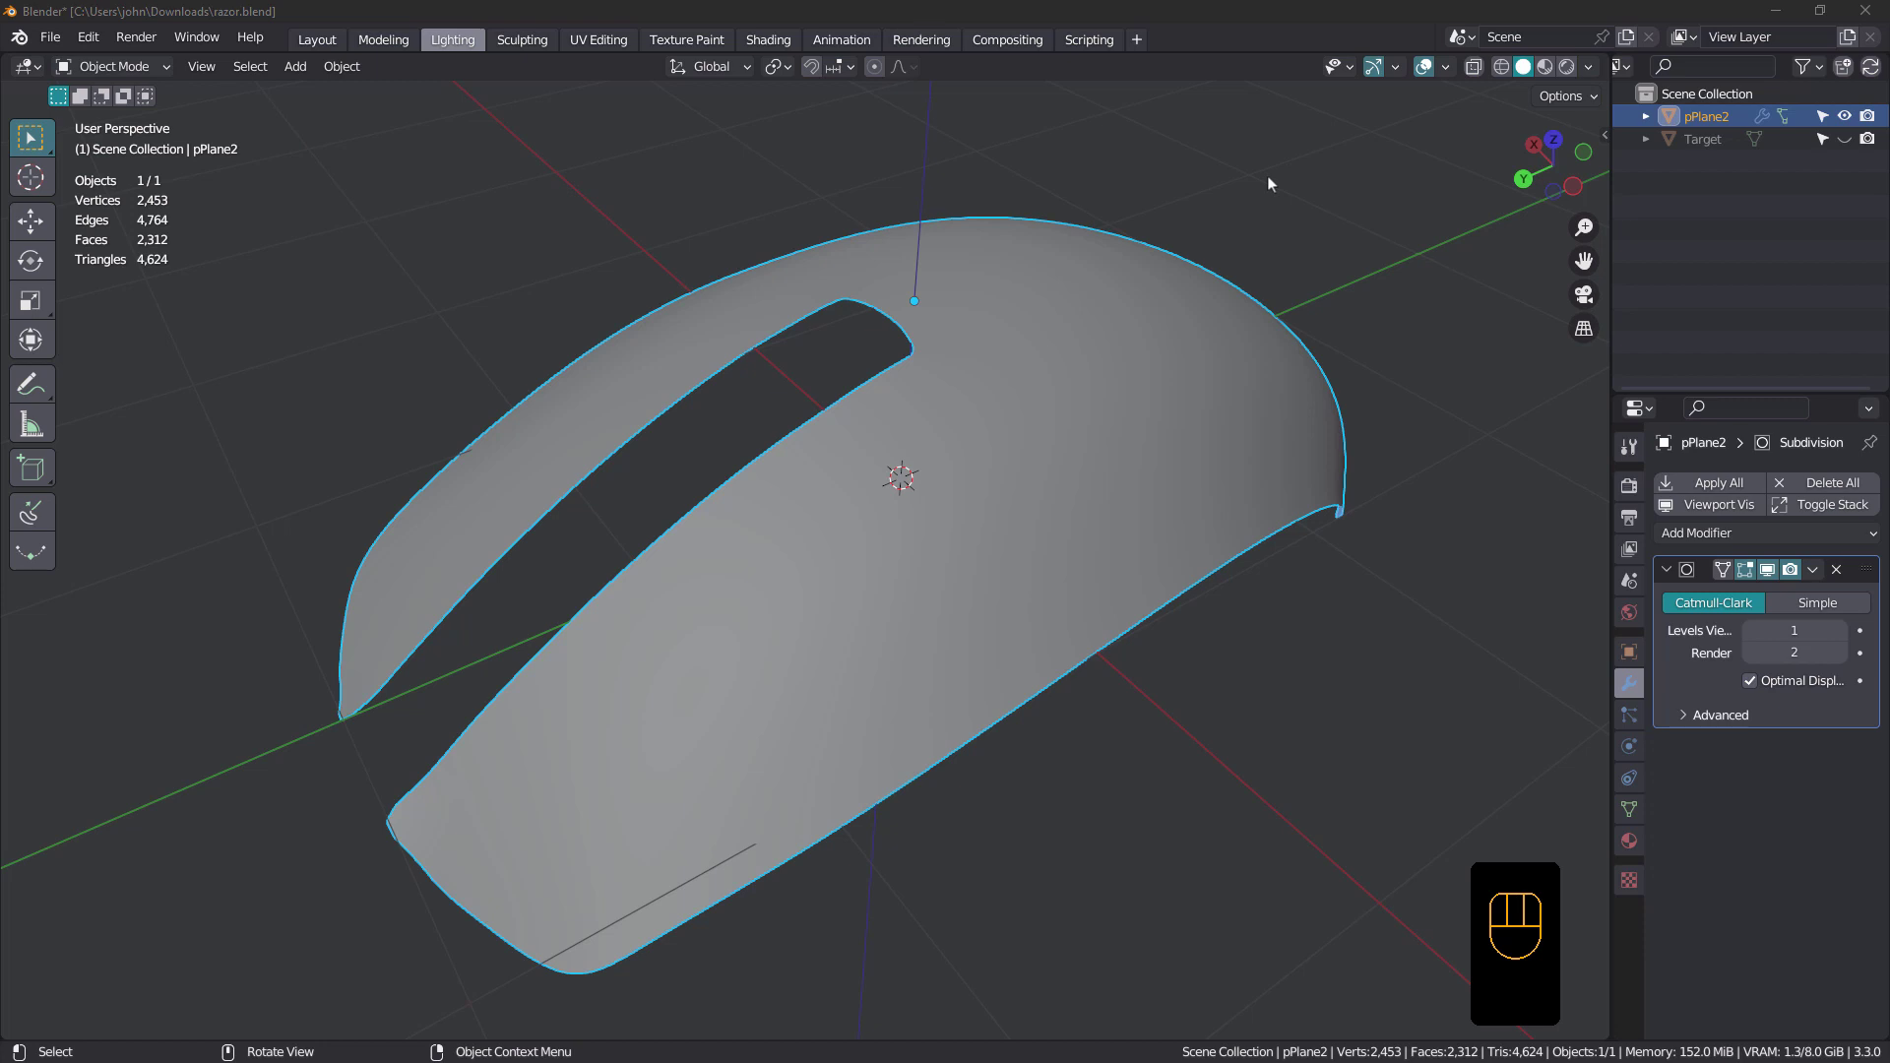
- Show the wireframe overlay on the mouse shell and switch the viewport lighting to MatCap
mouse_move(1083, 384)
middle_mouse_down()
mouse_move(984, 408)
mouse_move(1006, 381)
mouse_move(1018, 403)
mouse_move(992, 267)
middle_mouse_up()
key("shift+space")
scroll(996, 326, "up", 1)
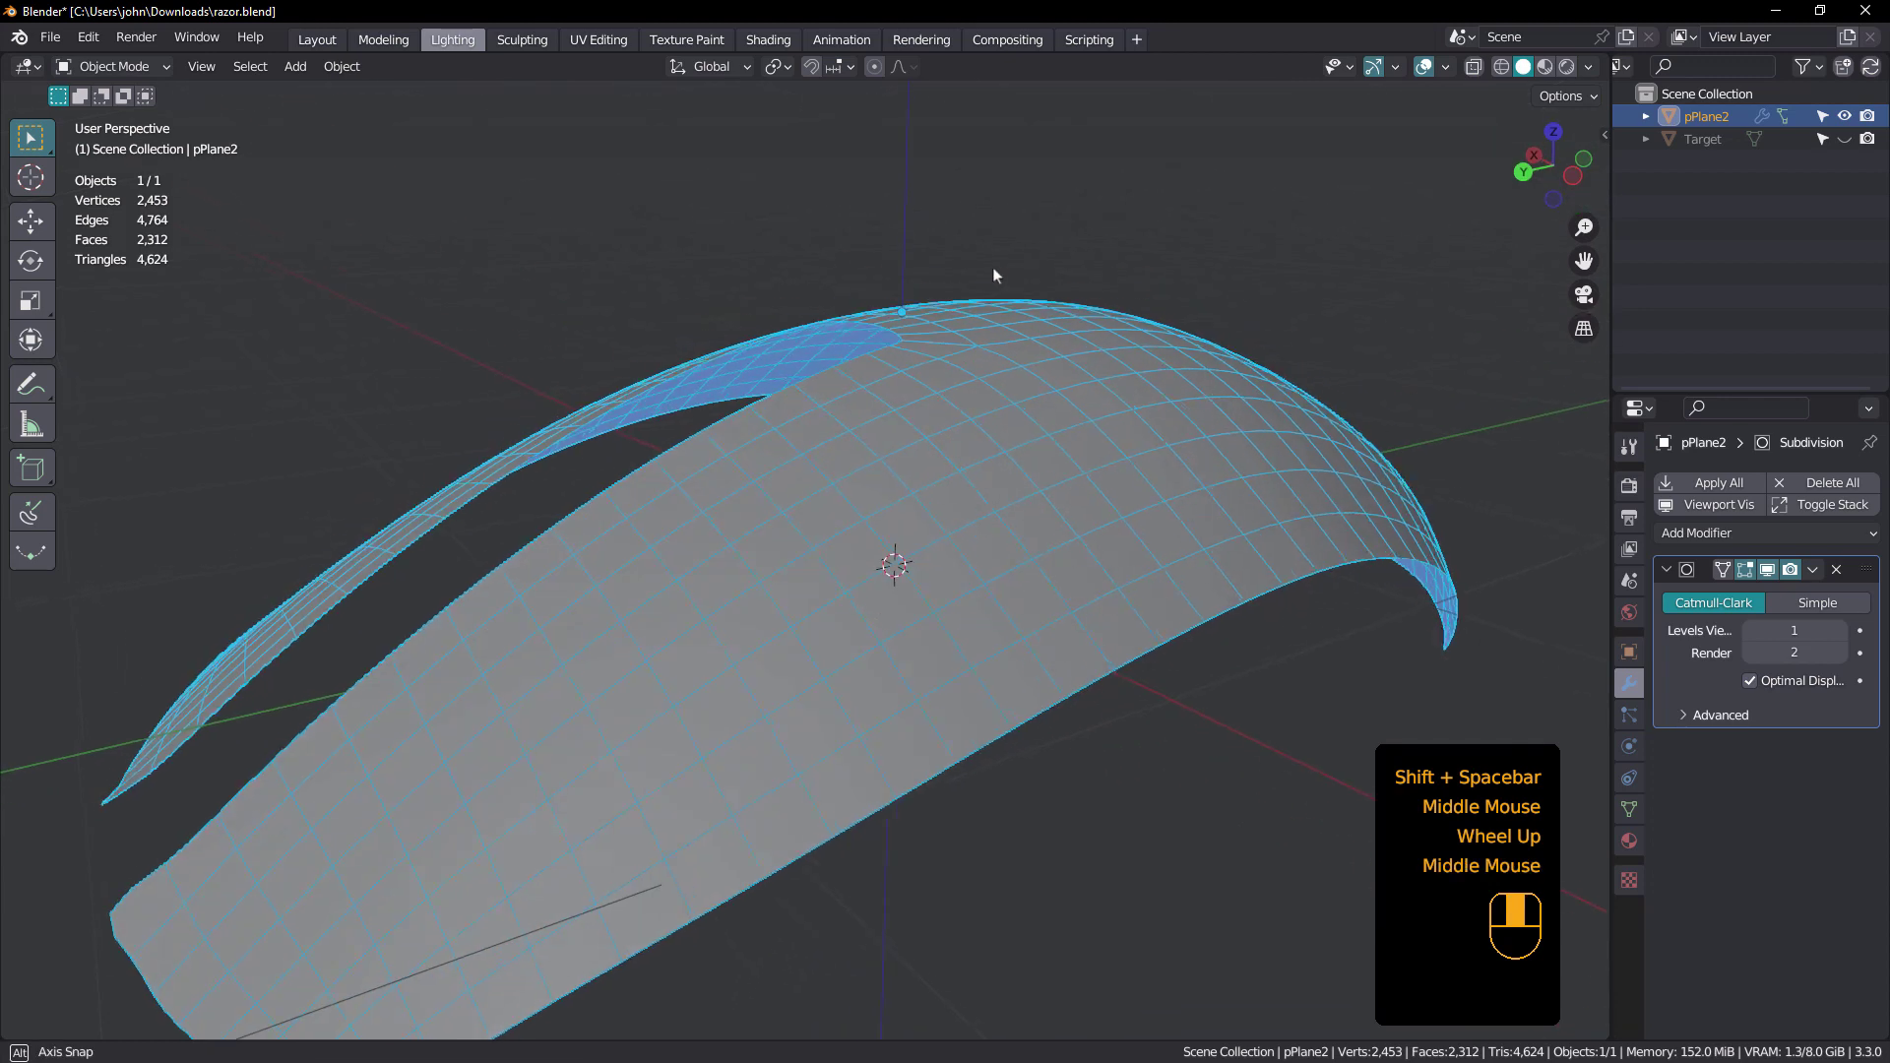
left_click(1589, 67)
left_click(1575, 174)
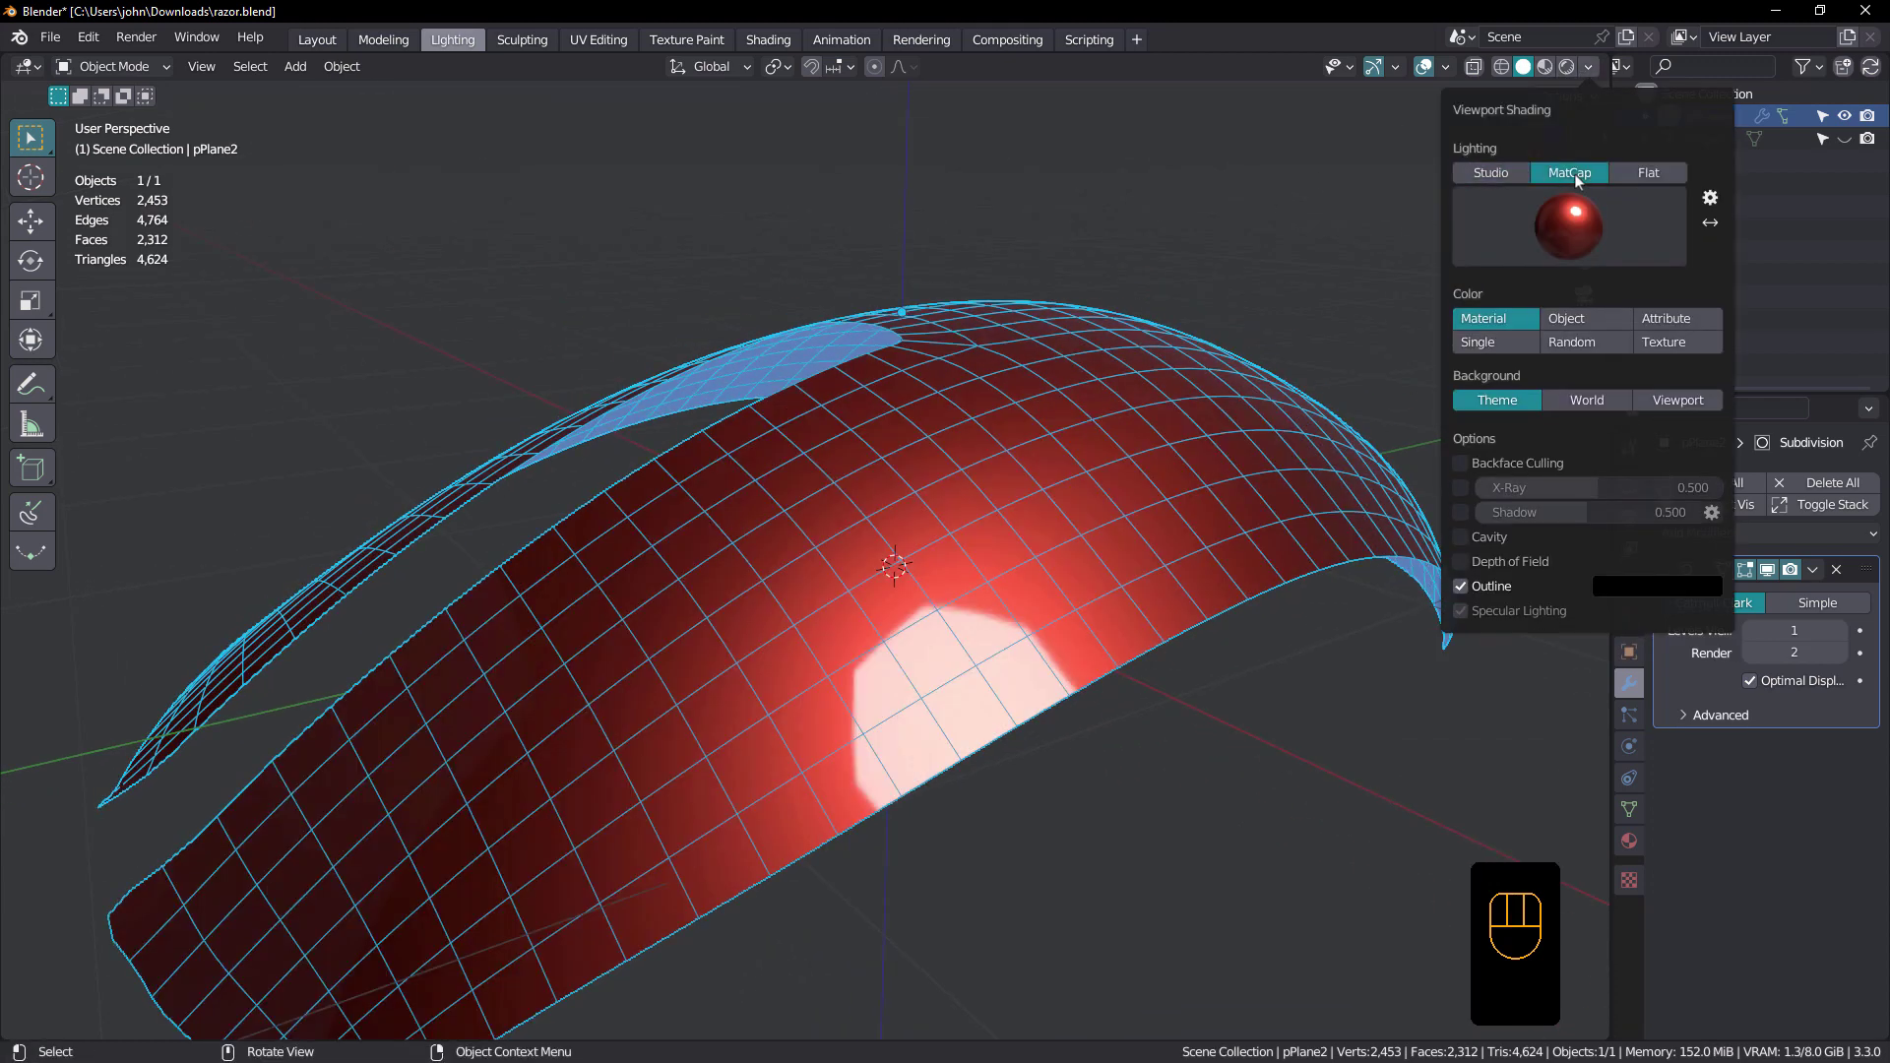
- Hide the wireframe overlay and examine the reflections on the mouse shell around the slot's corners, rear and sides
middle_click_drag(939, 435, 991, 472)
key("shift+space")
middle_click_drag(983, 393, 921, 389, "shift")
scroll(921, 389, "up", 2)
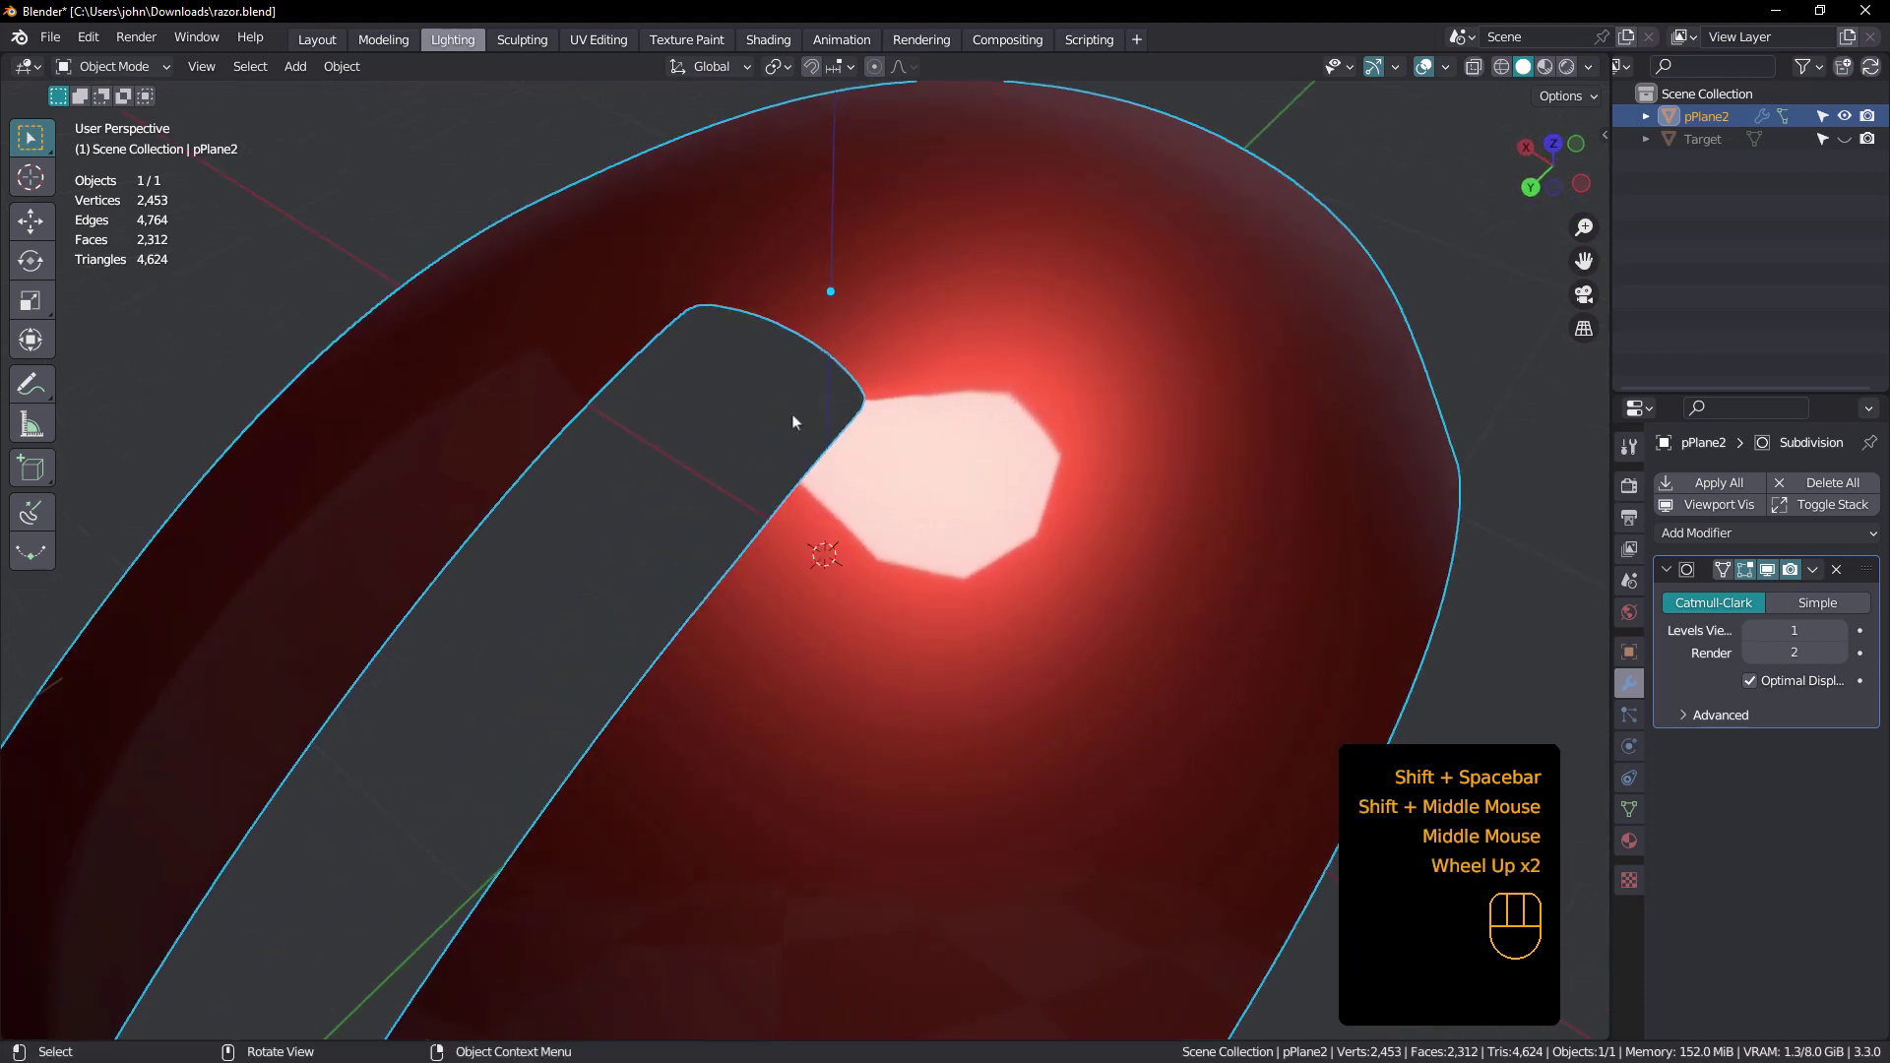
middle_click_drag(789, 413, 941, 412)
middle_click_drag(738, 364, 920, 485)
scroll(733, 366, "up", 1)
scroll(785, 454, "down", 1)
middle_click_drag(785, 454, 869, 506)
scroll(713, 412, "up", 1)
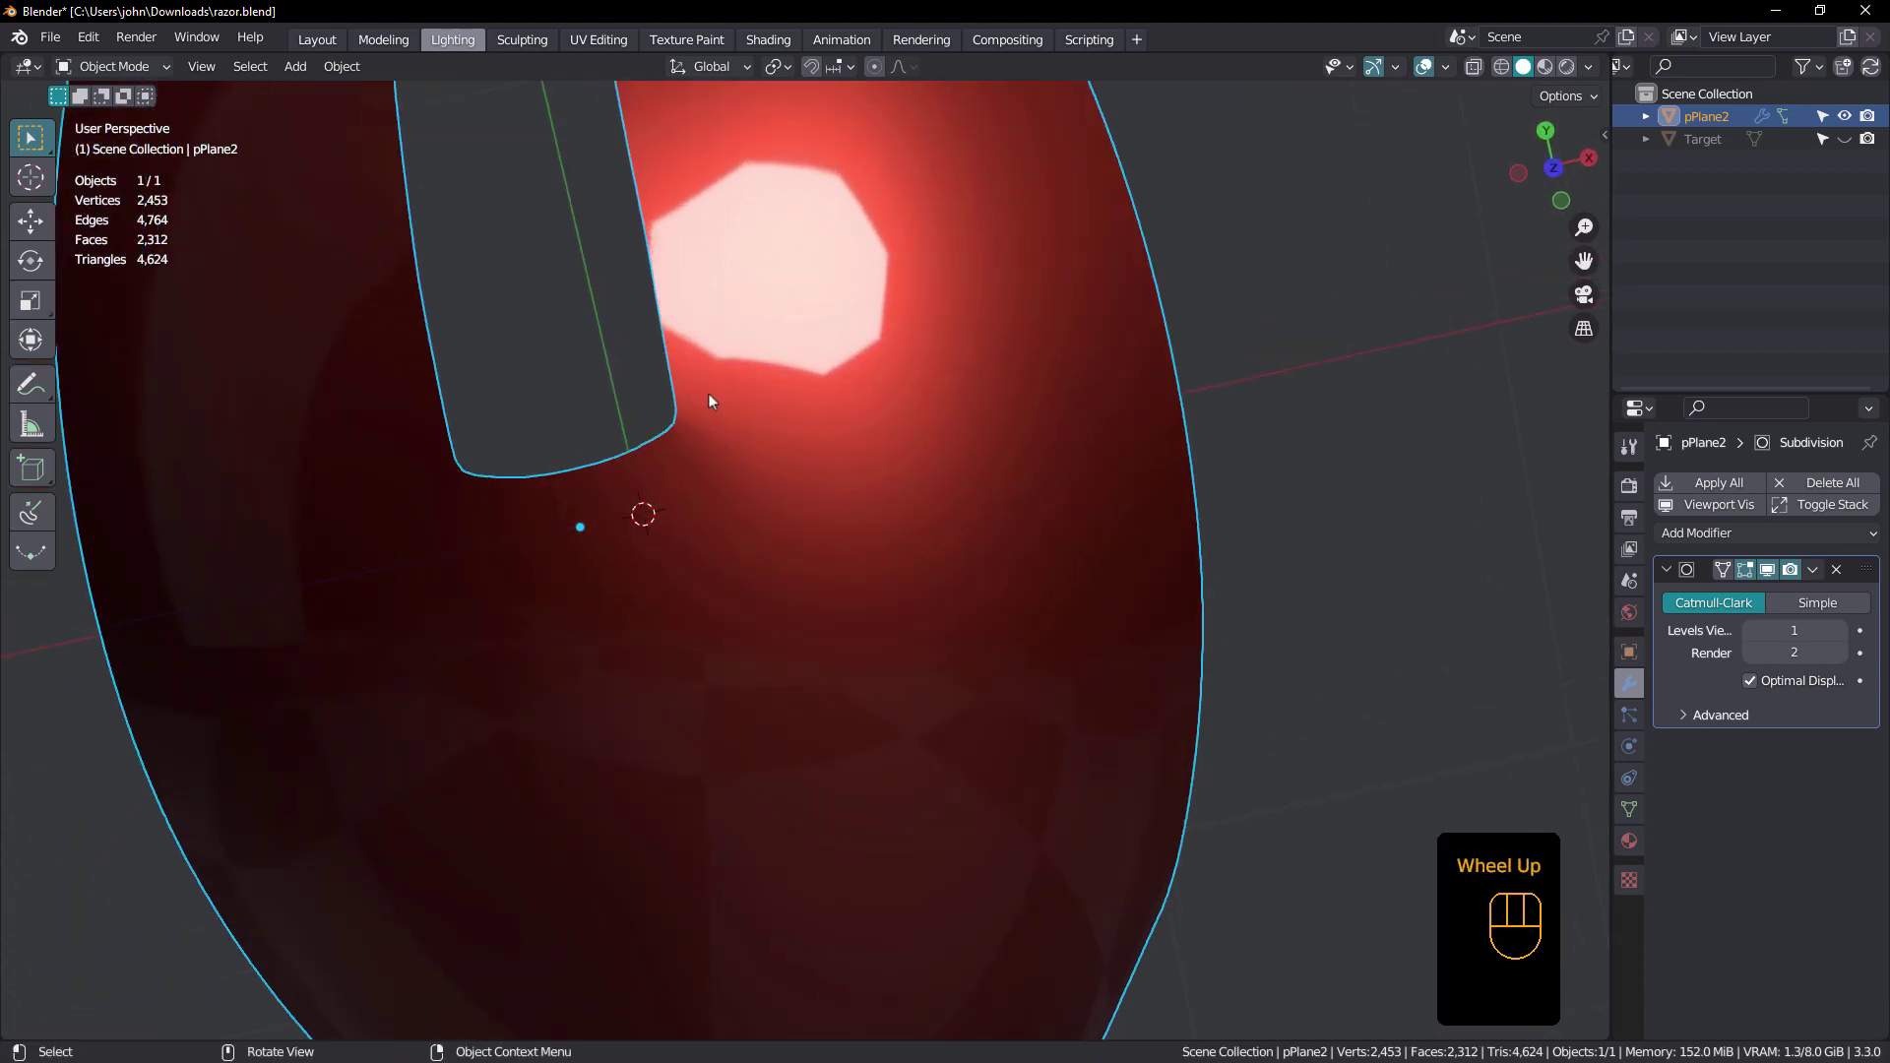
middle_click_drag(692, 433, 975, 295)
scroll(768, 458, "down", 1)
scroll(768, 458, "down", 1)
middle_click_drag(768, 458, 1143, 419)
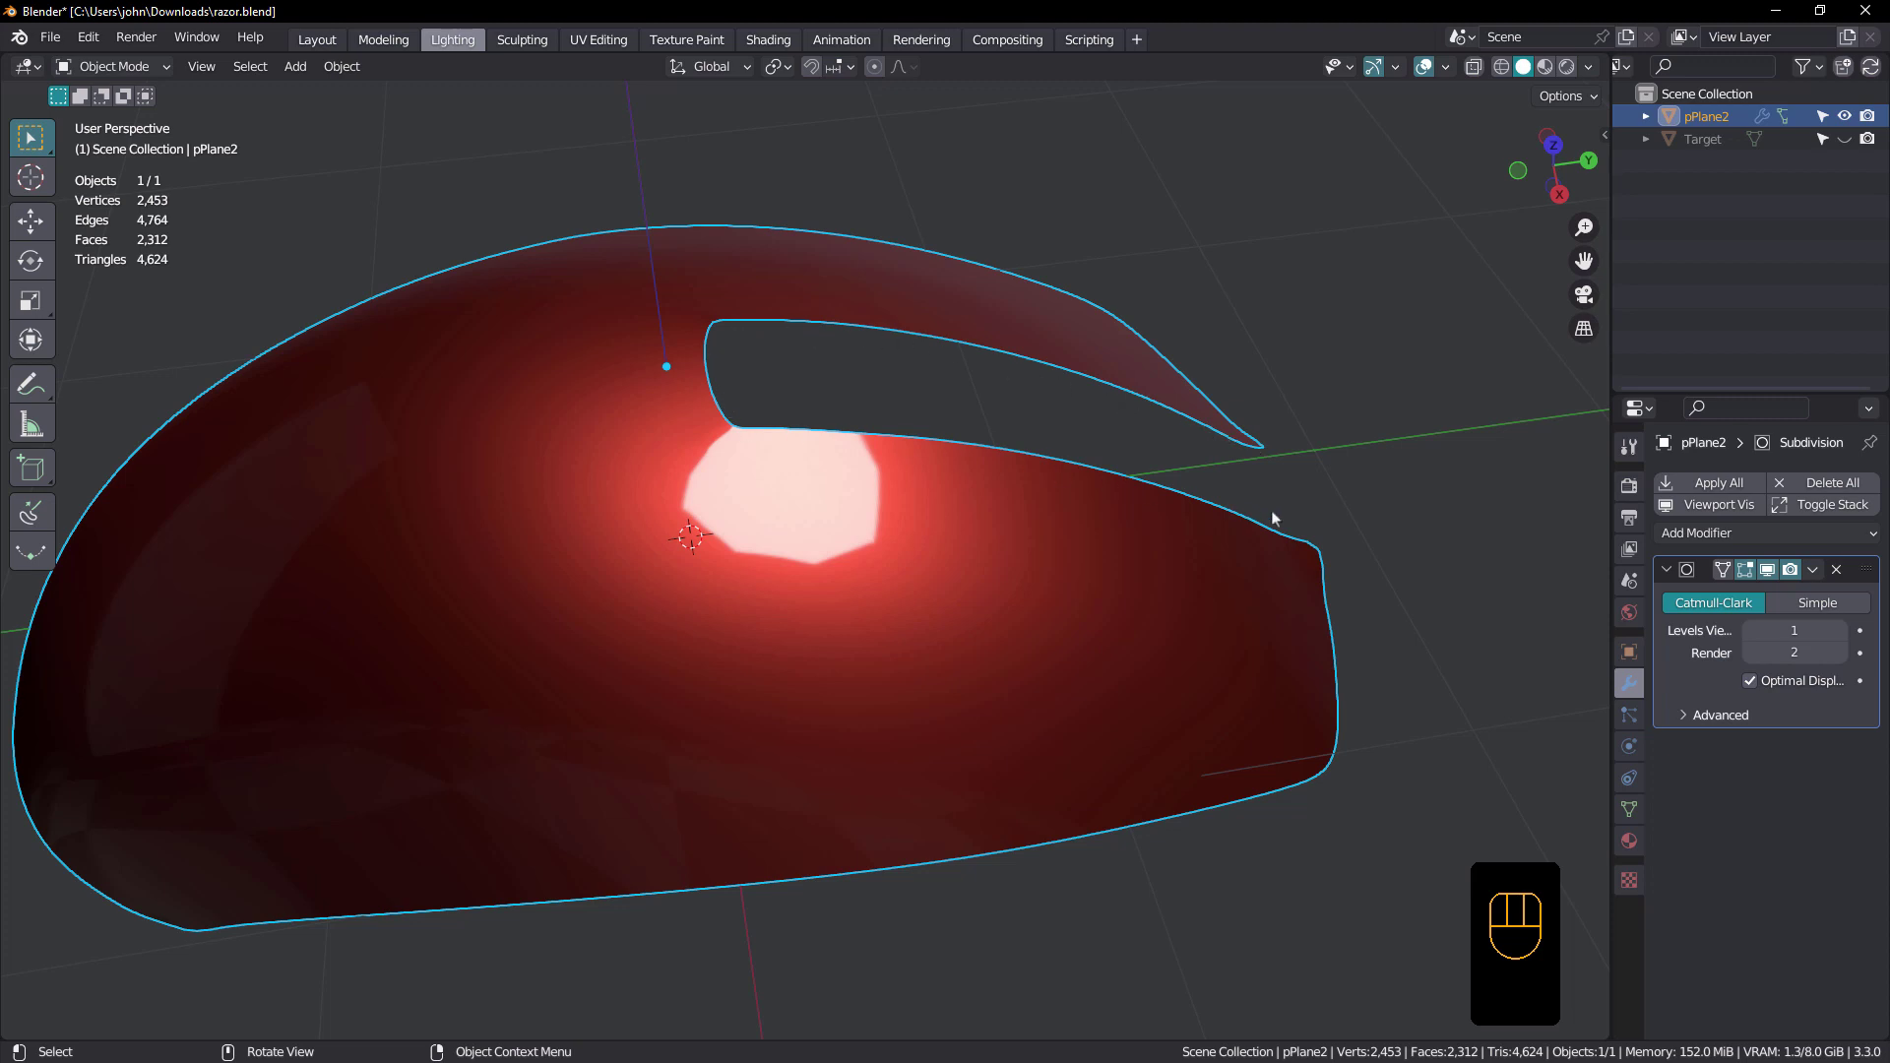
scroll(626, 311, "up", 1)
middle_click_drag(625, 312, 749, 276)
scroll(725, 311, "up", 2)
scroll(768, 264, "down", 3)
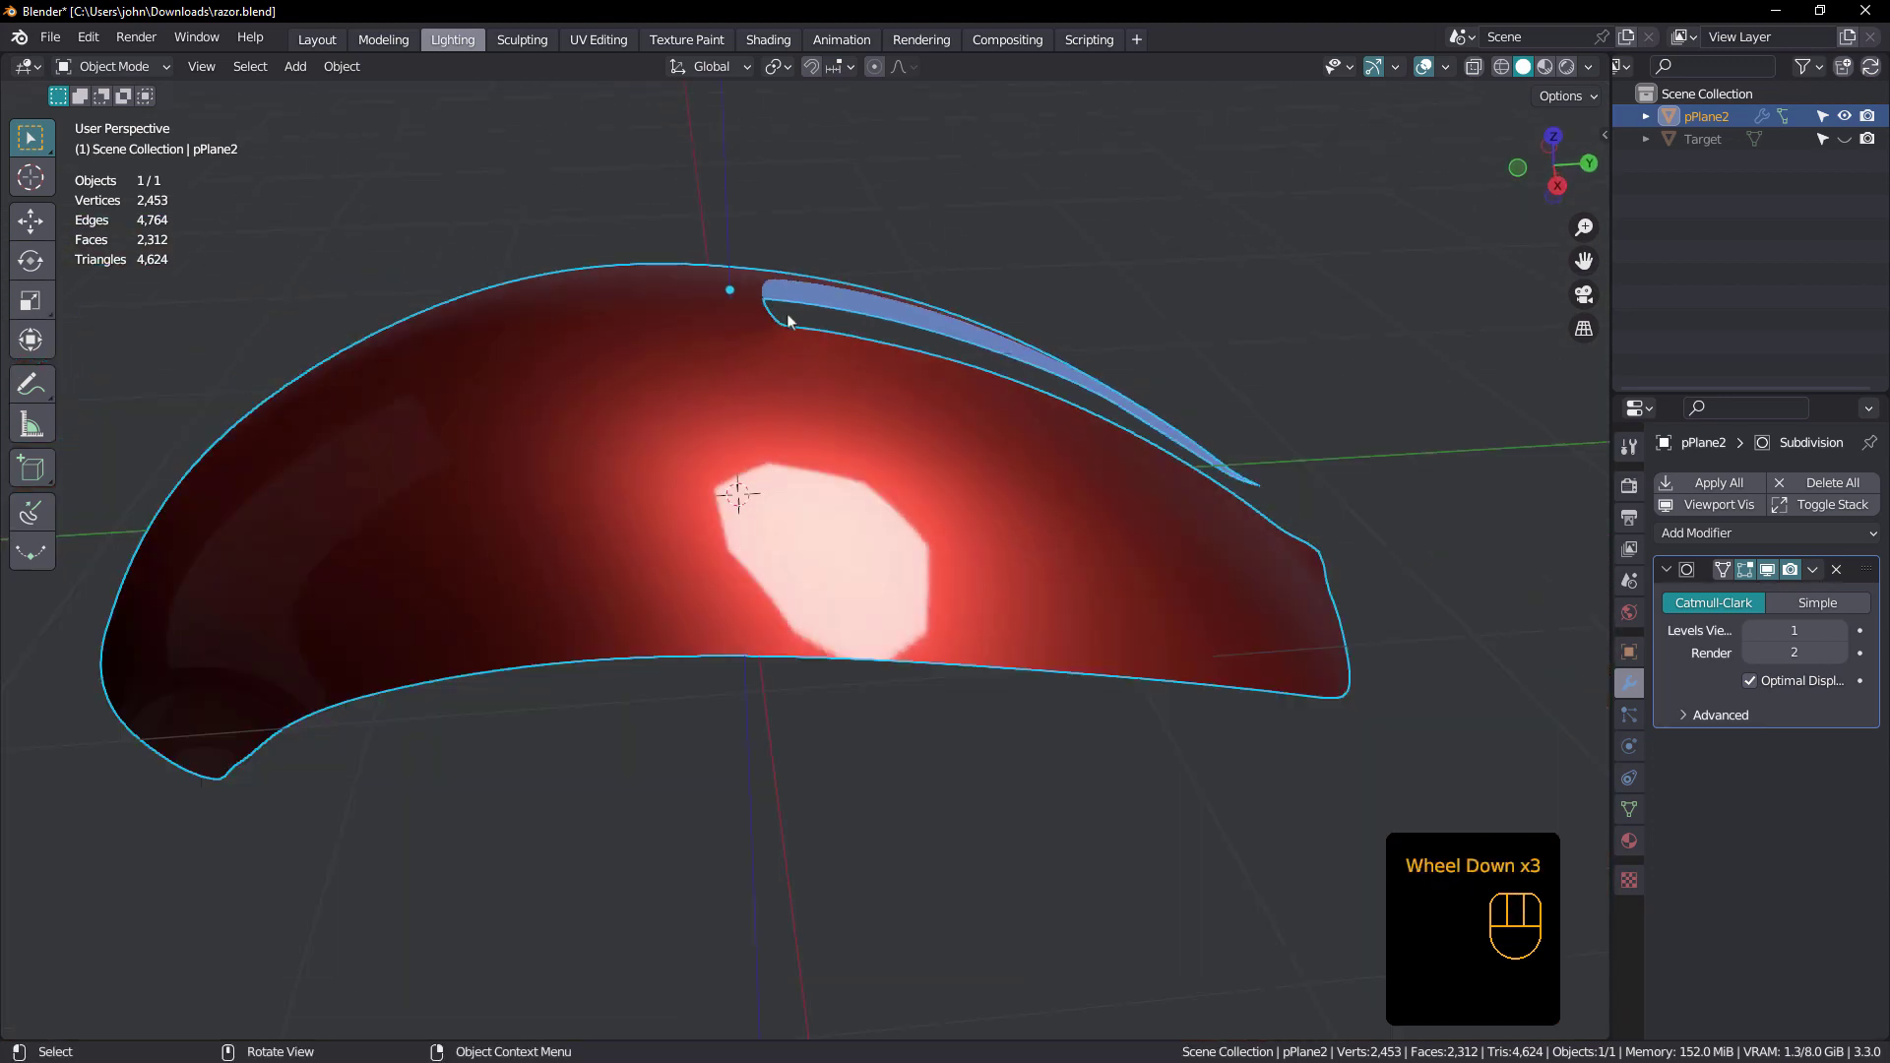
middle_click_drag(766, 363, 719, 394)
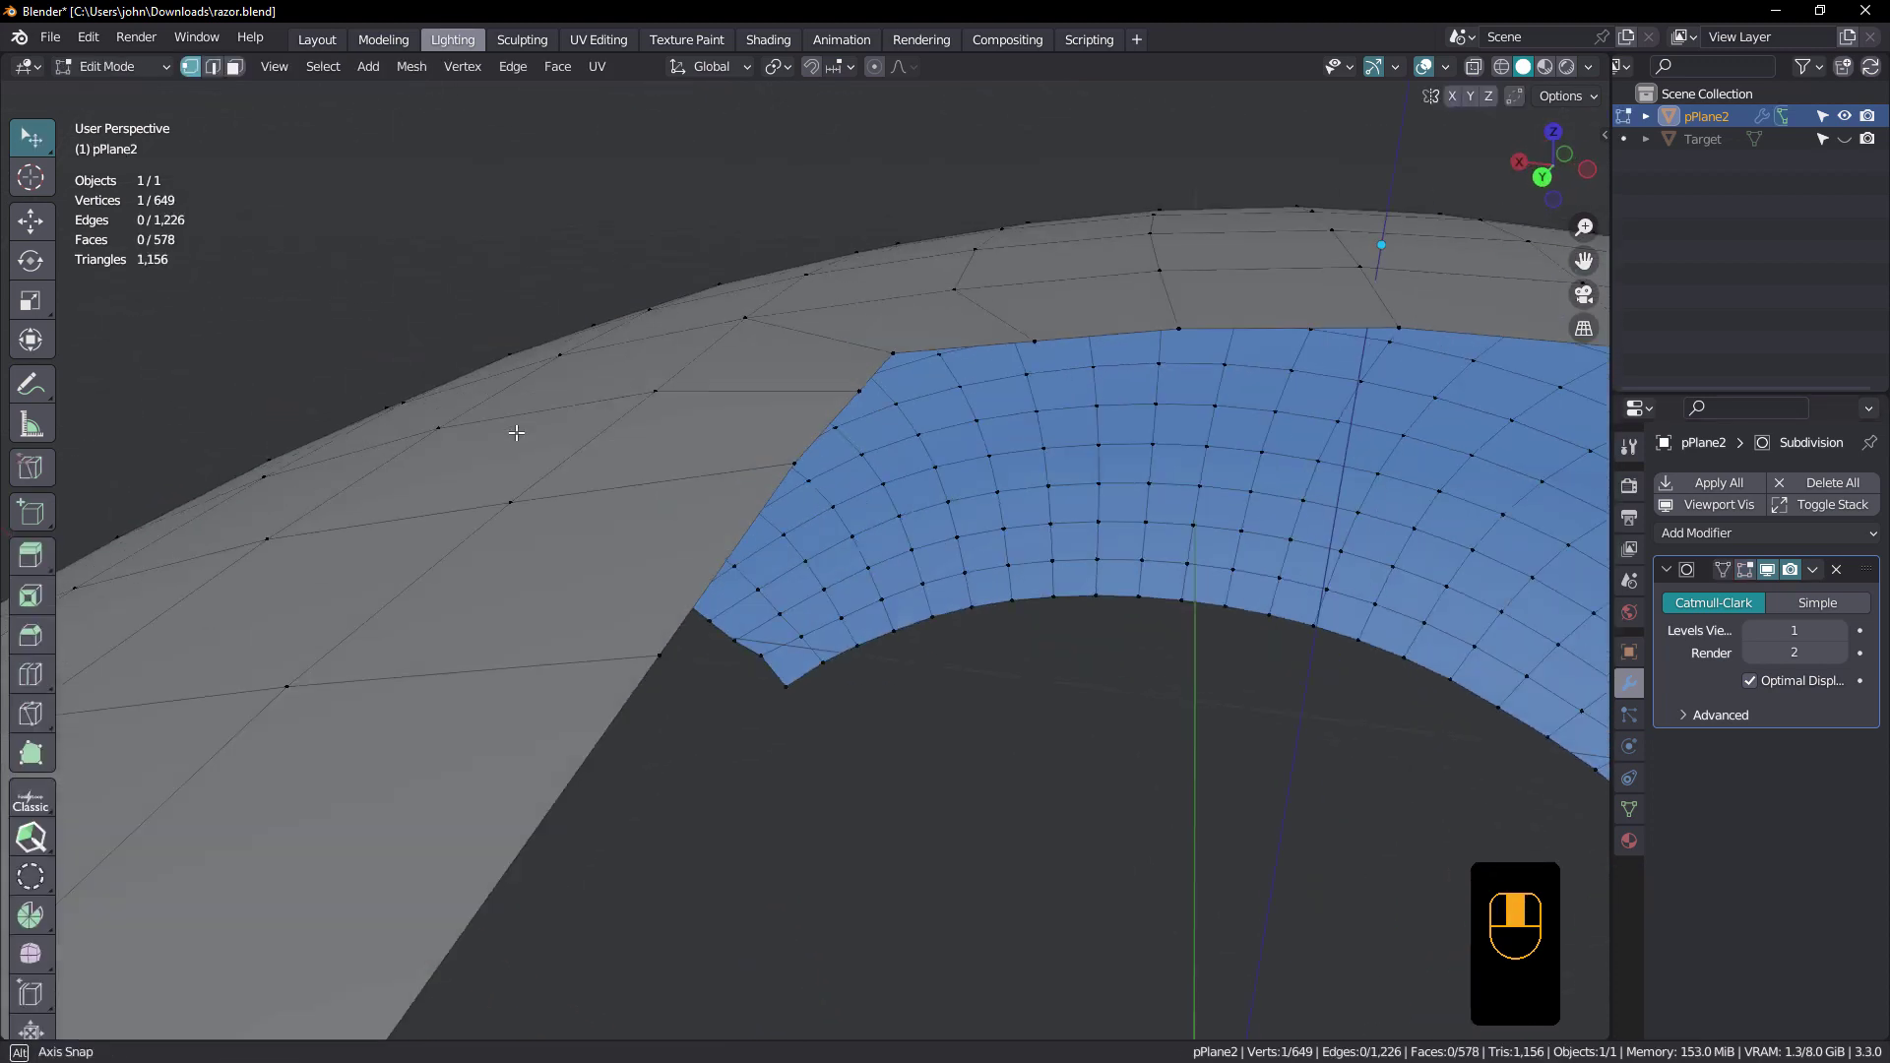
- Try moving a single vertex beside the slot's inner corner along the global Z axis, and undo the move
middle_click_drag(925, 335, 876, 293)
left_click(856, 340)
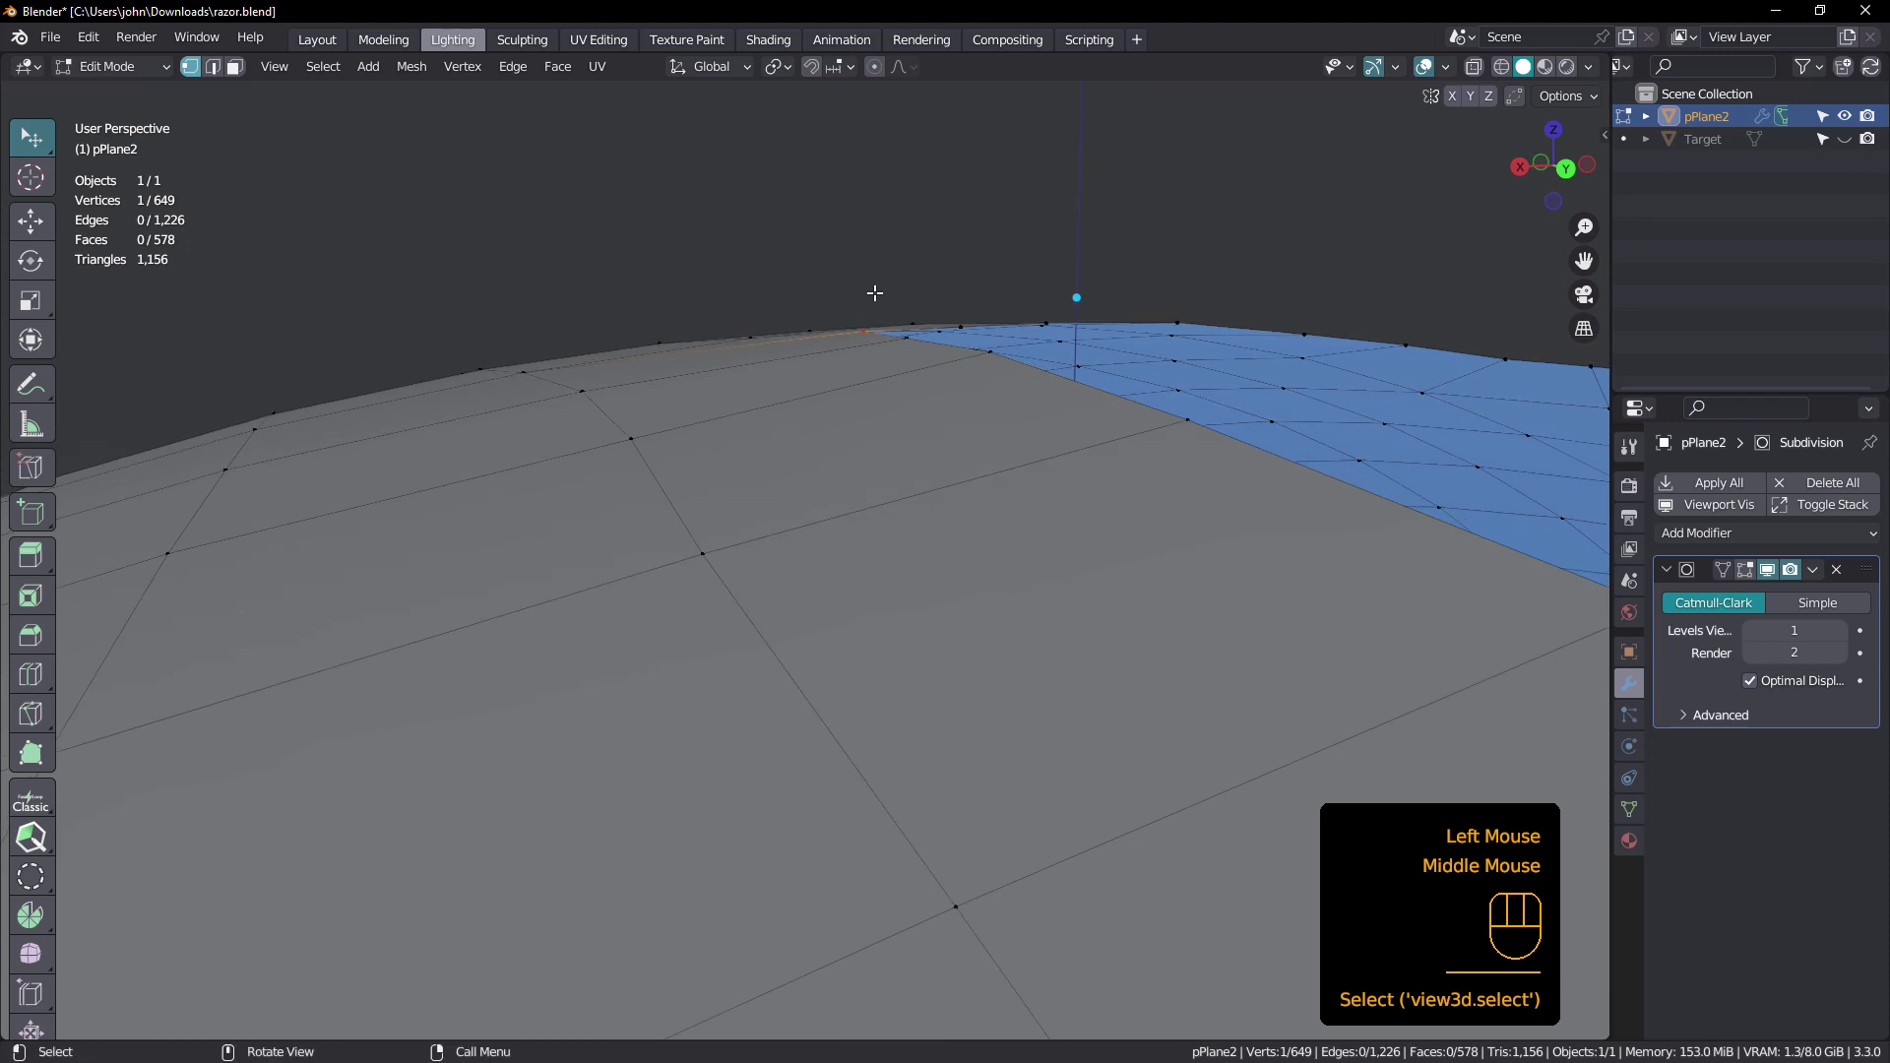
key("g")
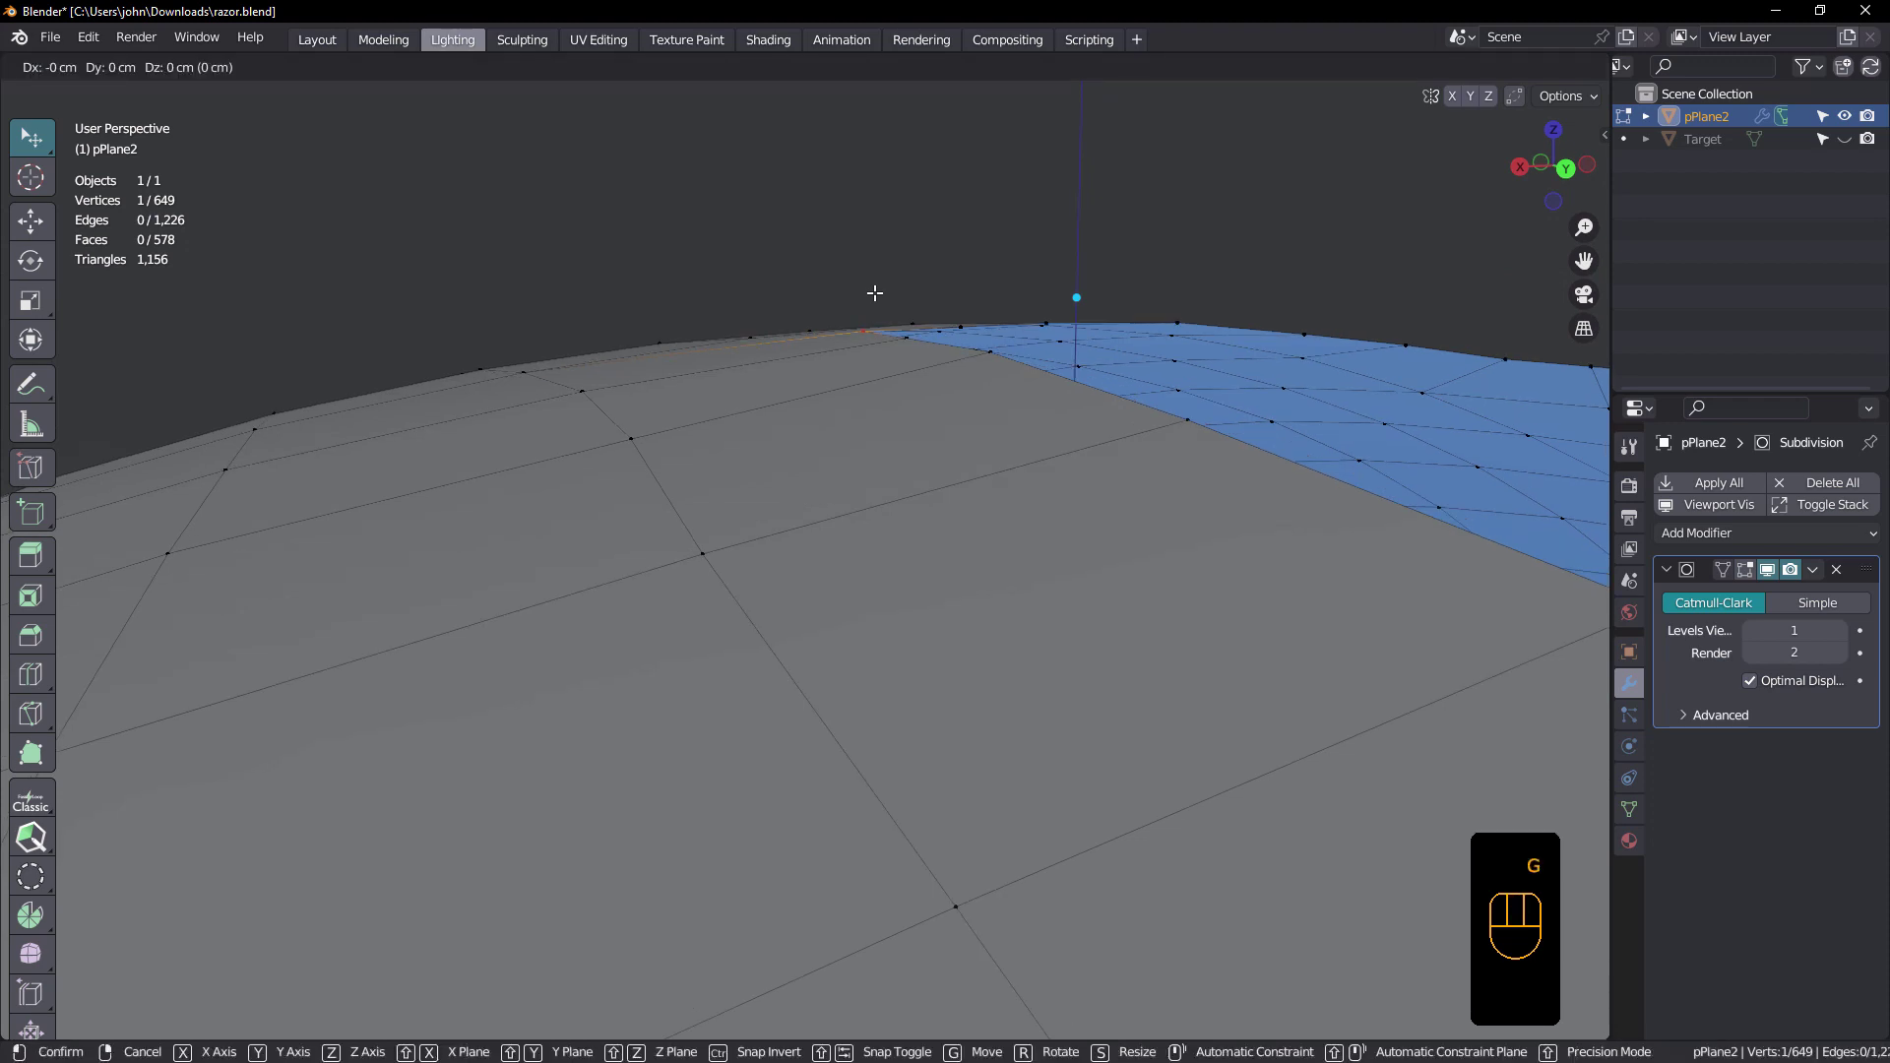
key("z")
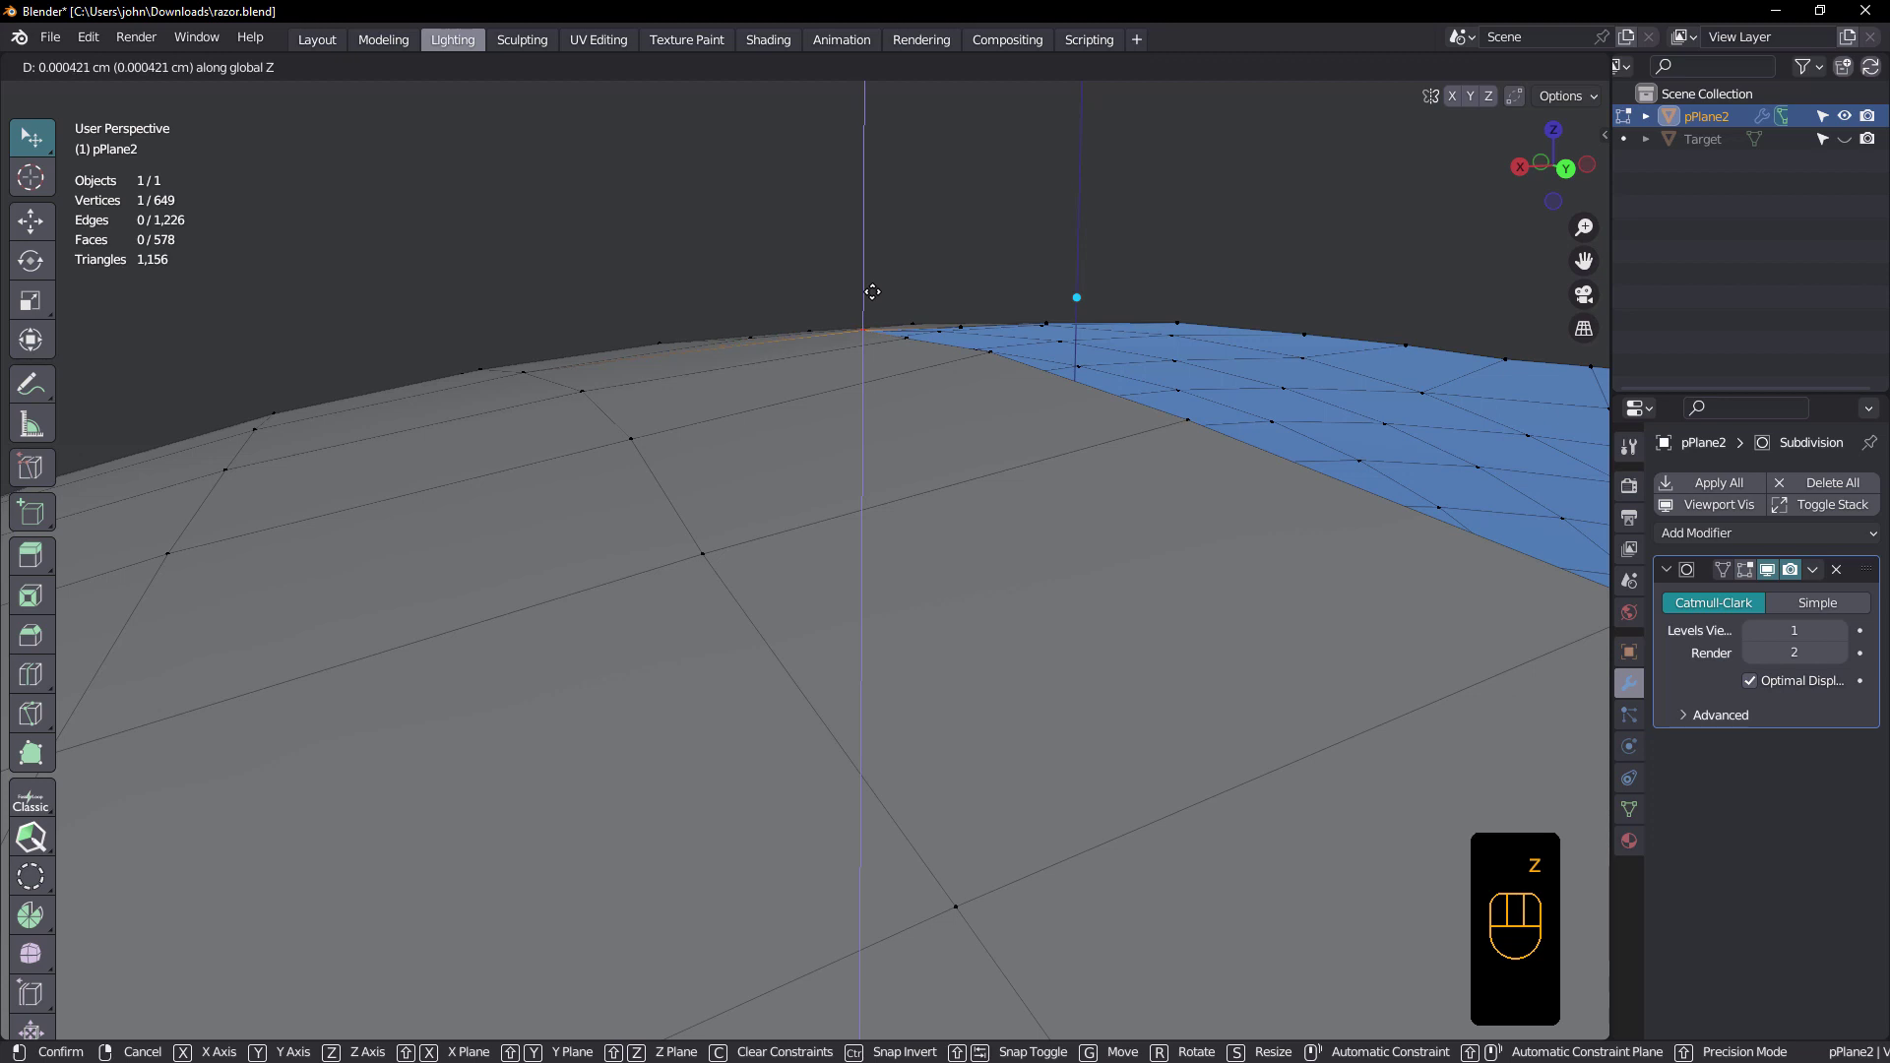
left_click(874, 292)
middle_click_drag(875, 293, 802, 308)
key("ctrl+z")
- Return to Object Mode and add a Shrinkwrap modifier to the mouse shell
scroll(803, 308, "down", 1)
middle_click_drag(802, 308, 803, 309)
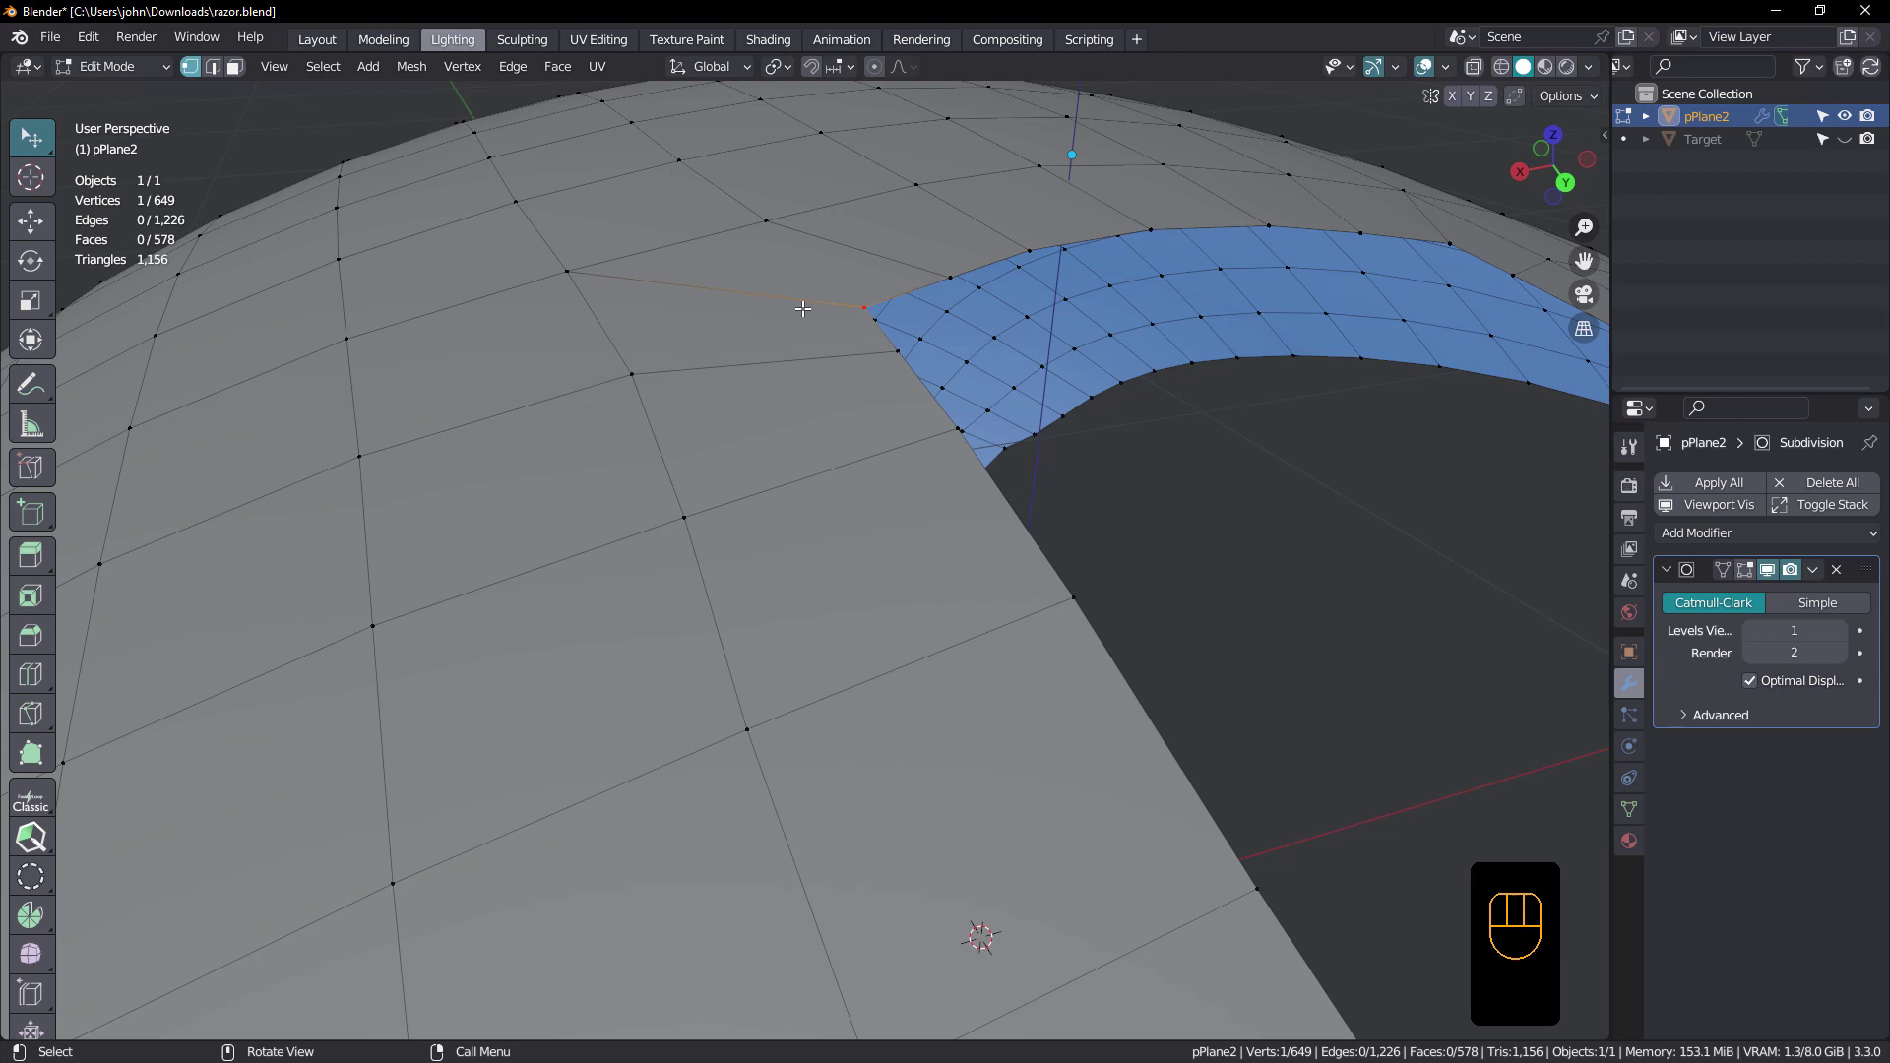
scroll(796, 333, "down", 2)
key("Tab")
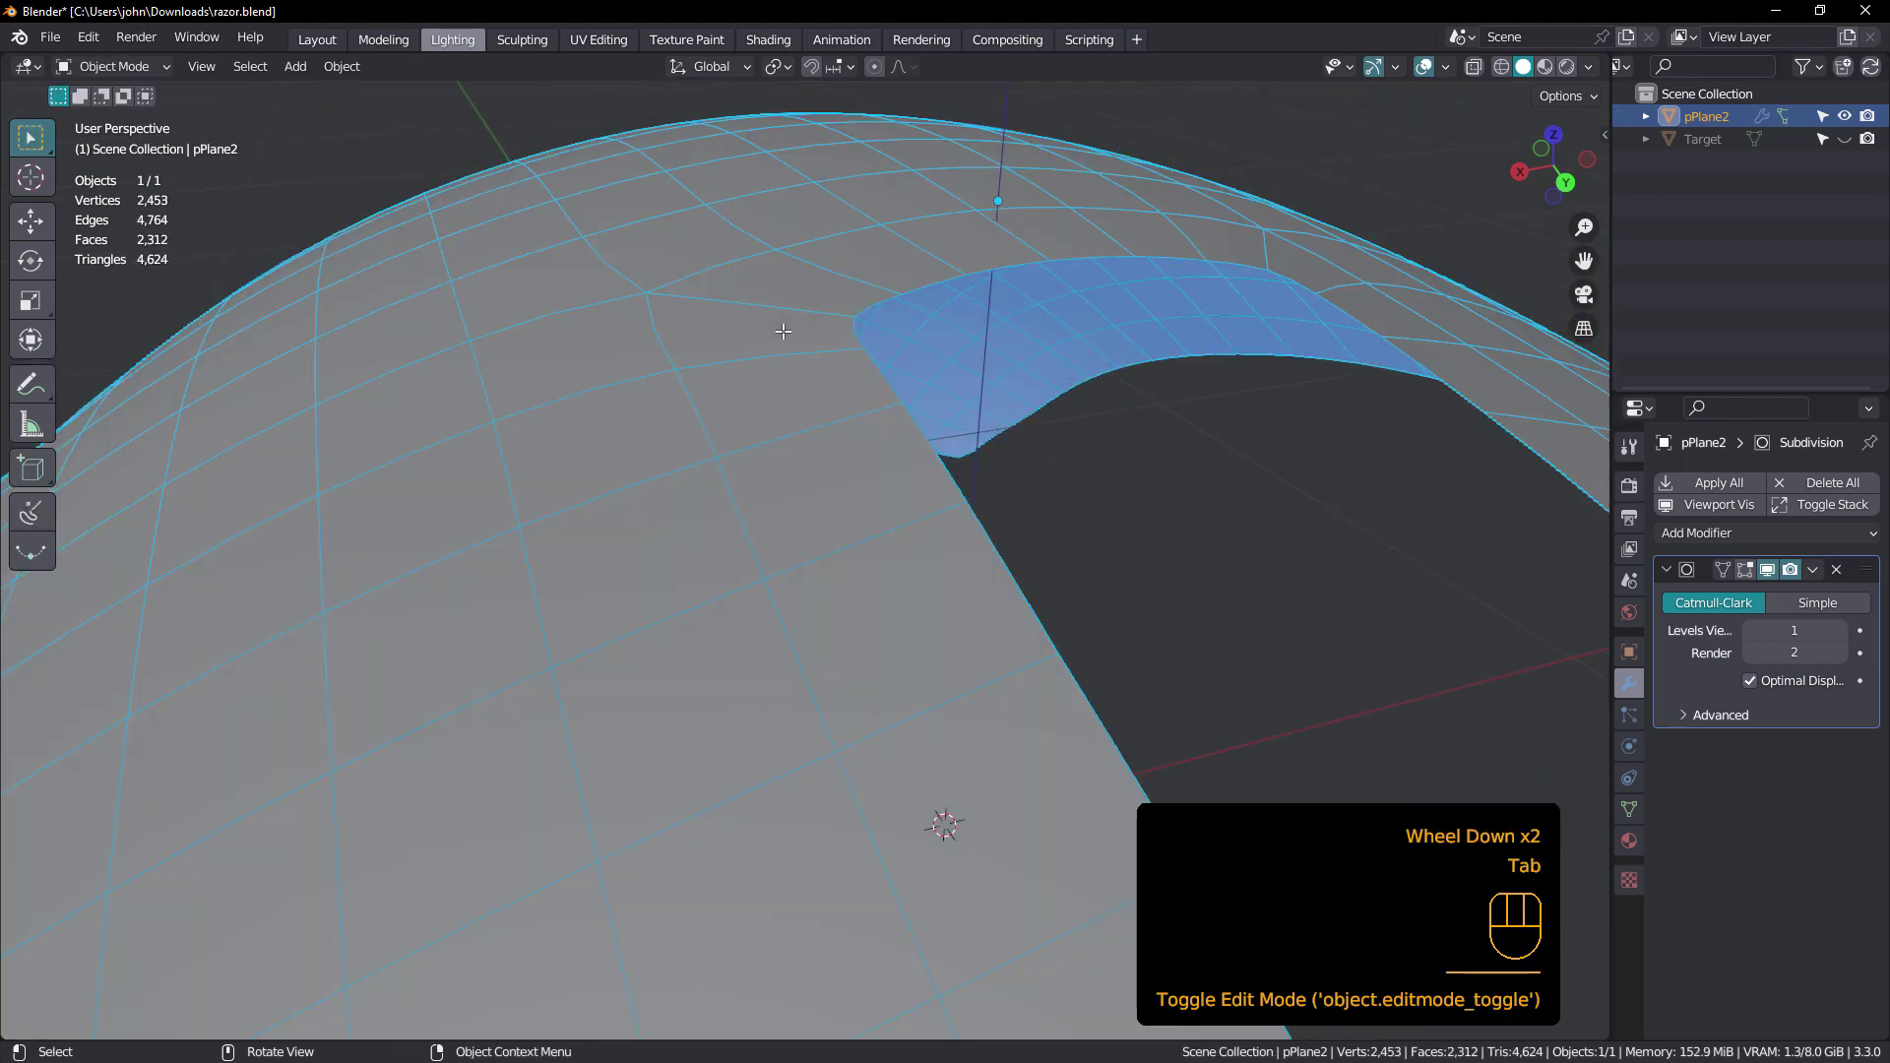
scroll(784, 327, "down", 1)
middle_click_drag(788, 312, 667, 308)
scroll(962, 281, "down", 2)
middle_click_drag(960, 274, 1077, 323)
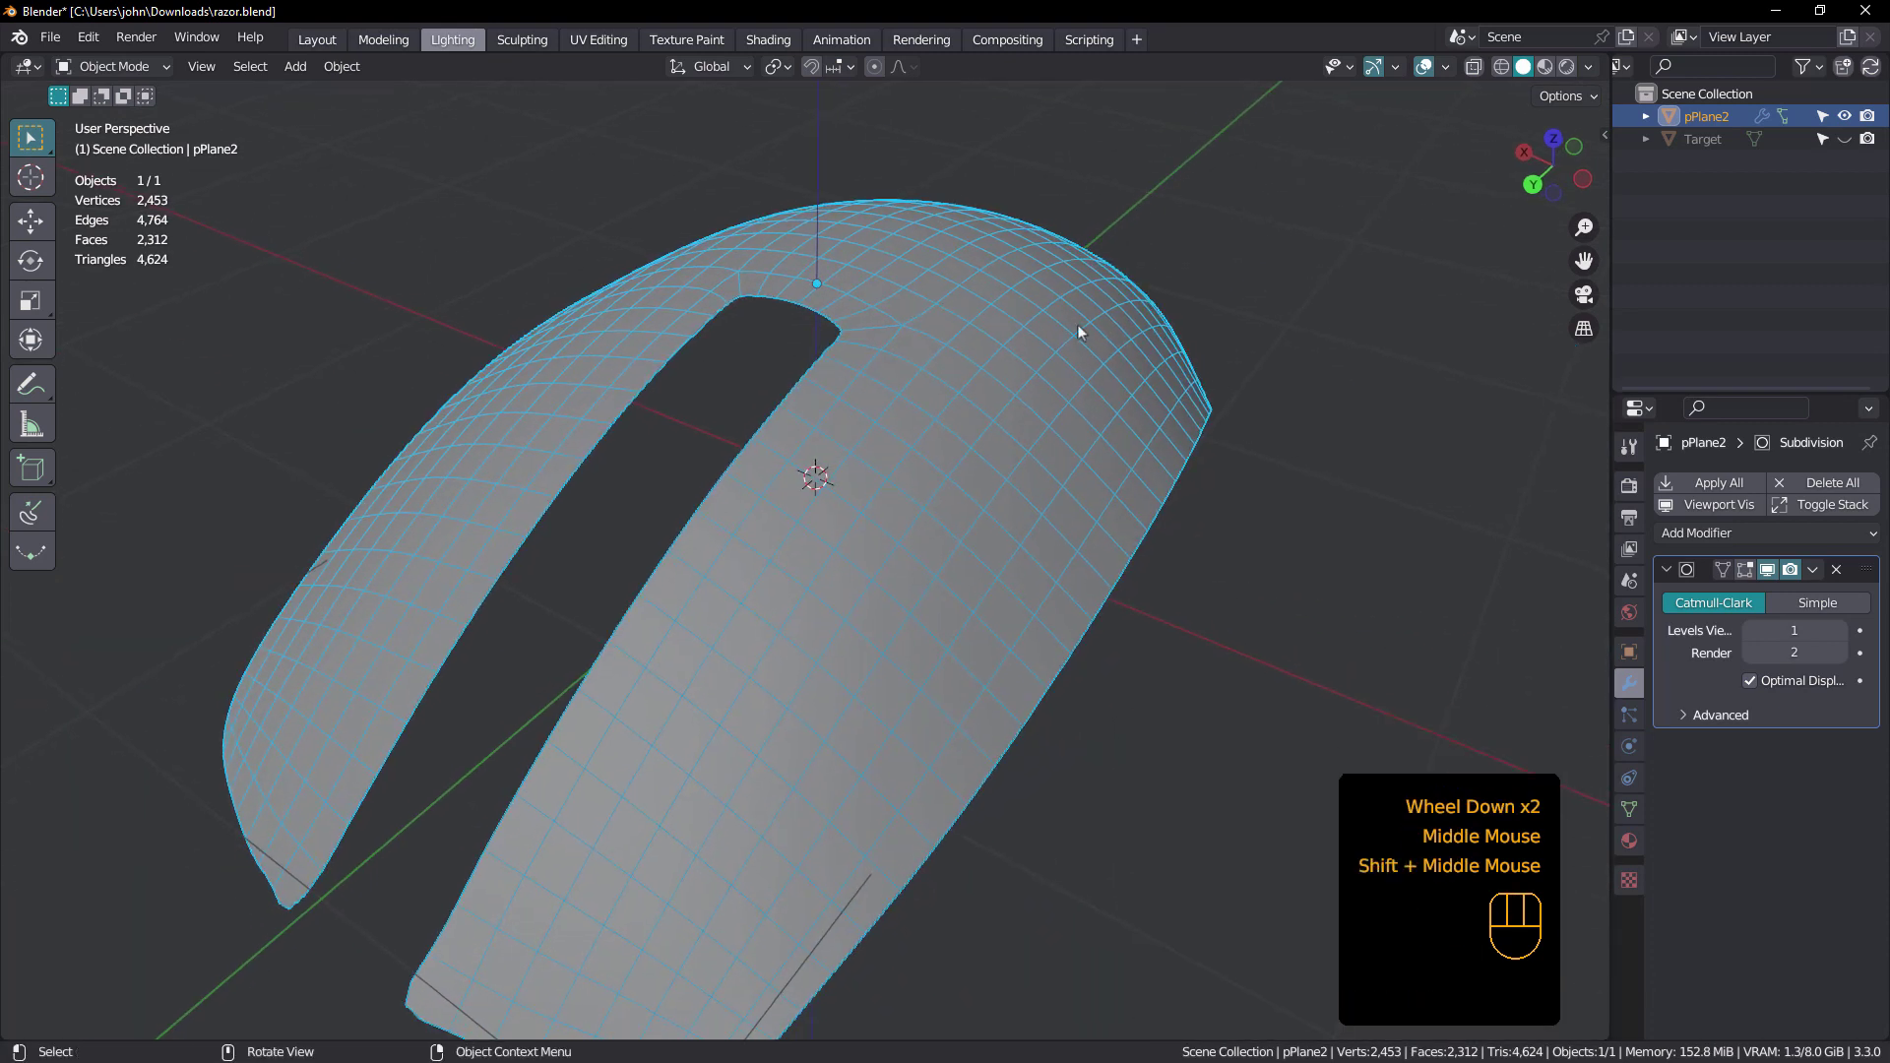
left_click(1709, 533)
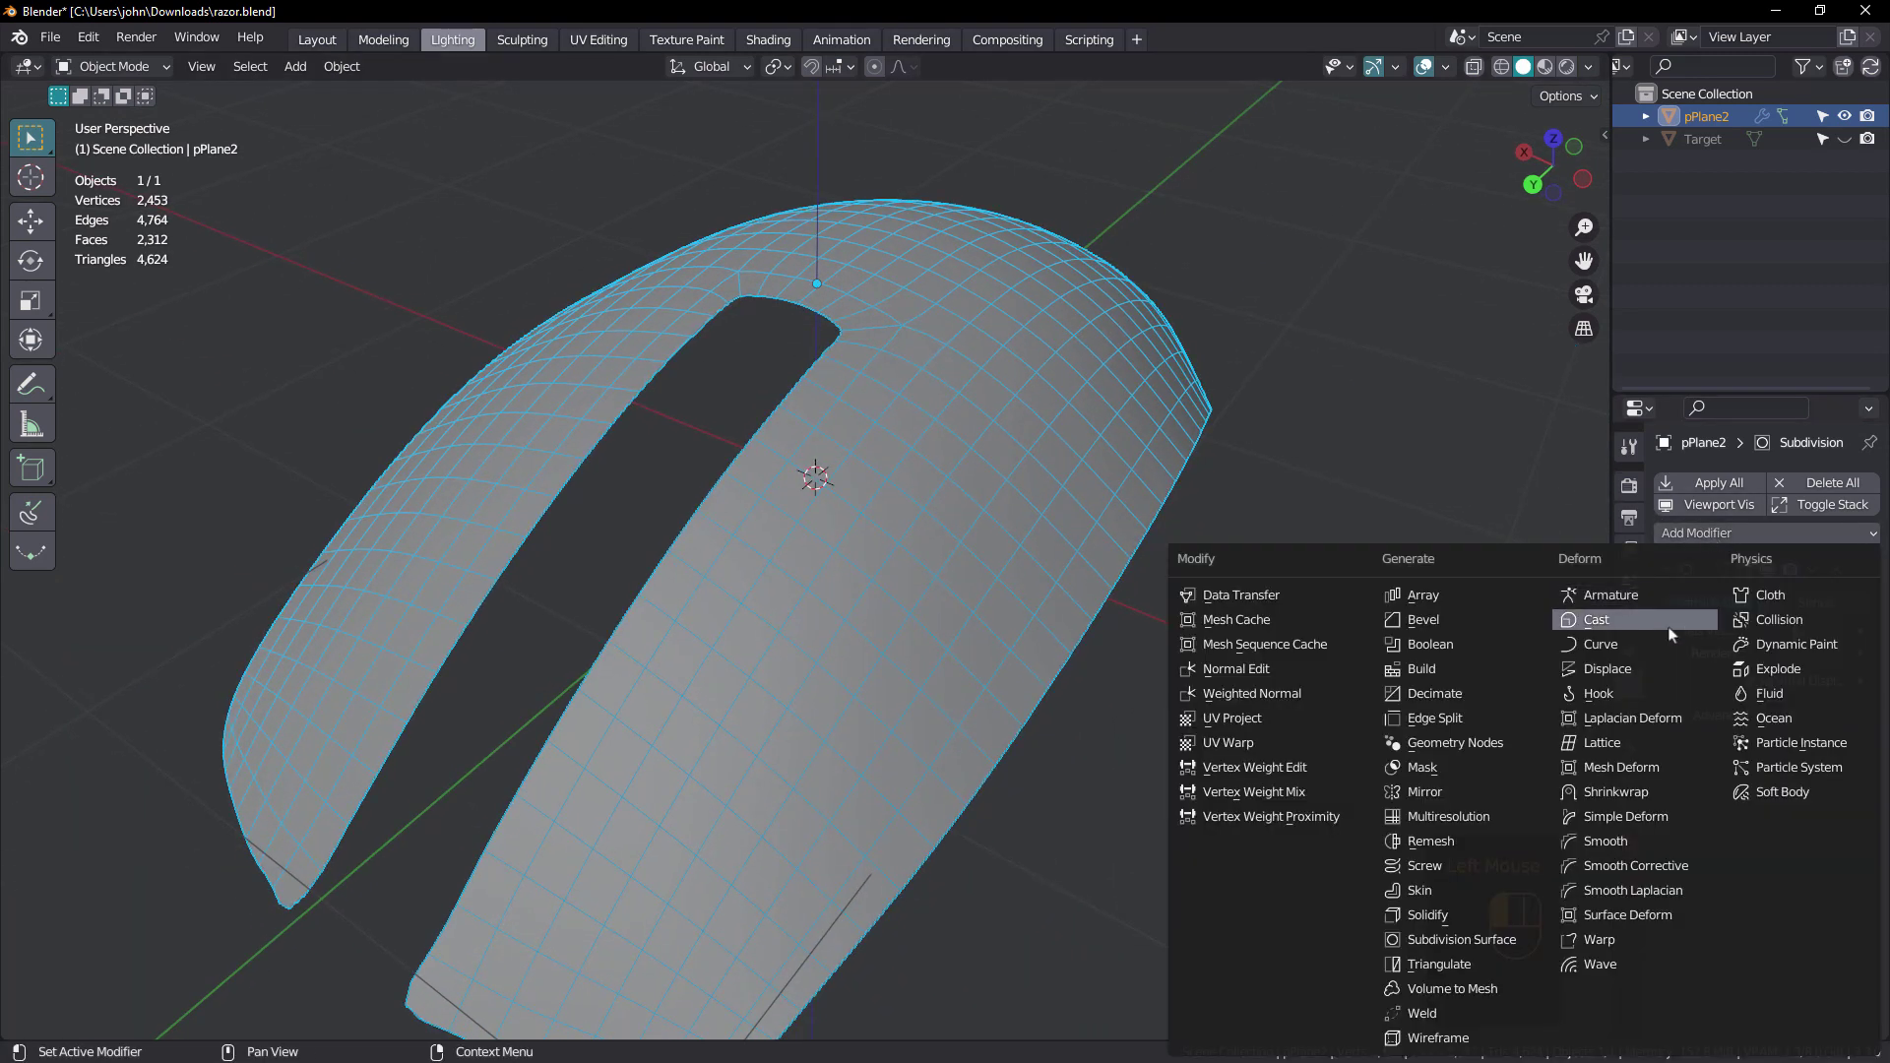
left_click(1628, 783)
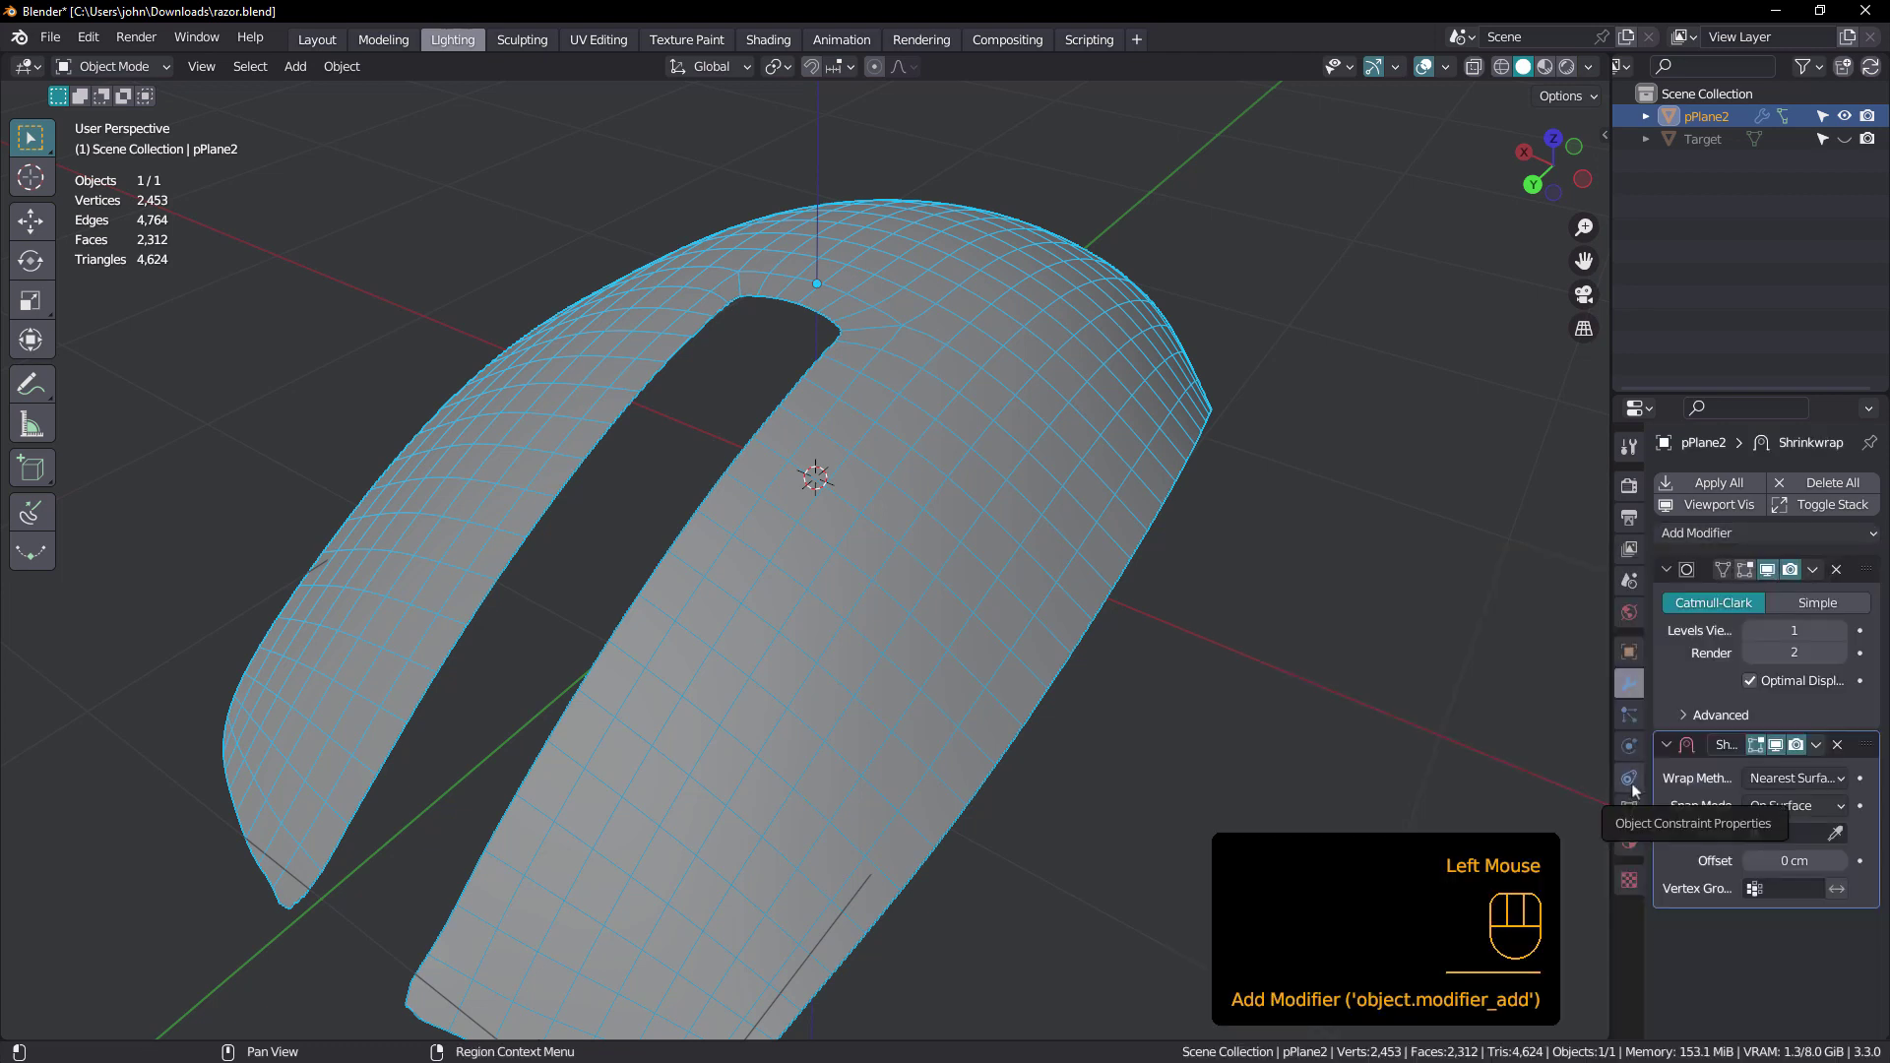
- Widen the side editors and temporarily unhide the Target mesh to compare it with the slotted shell
left_click_drag(1612, 680, 1474, 689)
left_click(1845, 139)
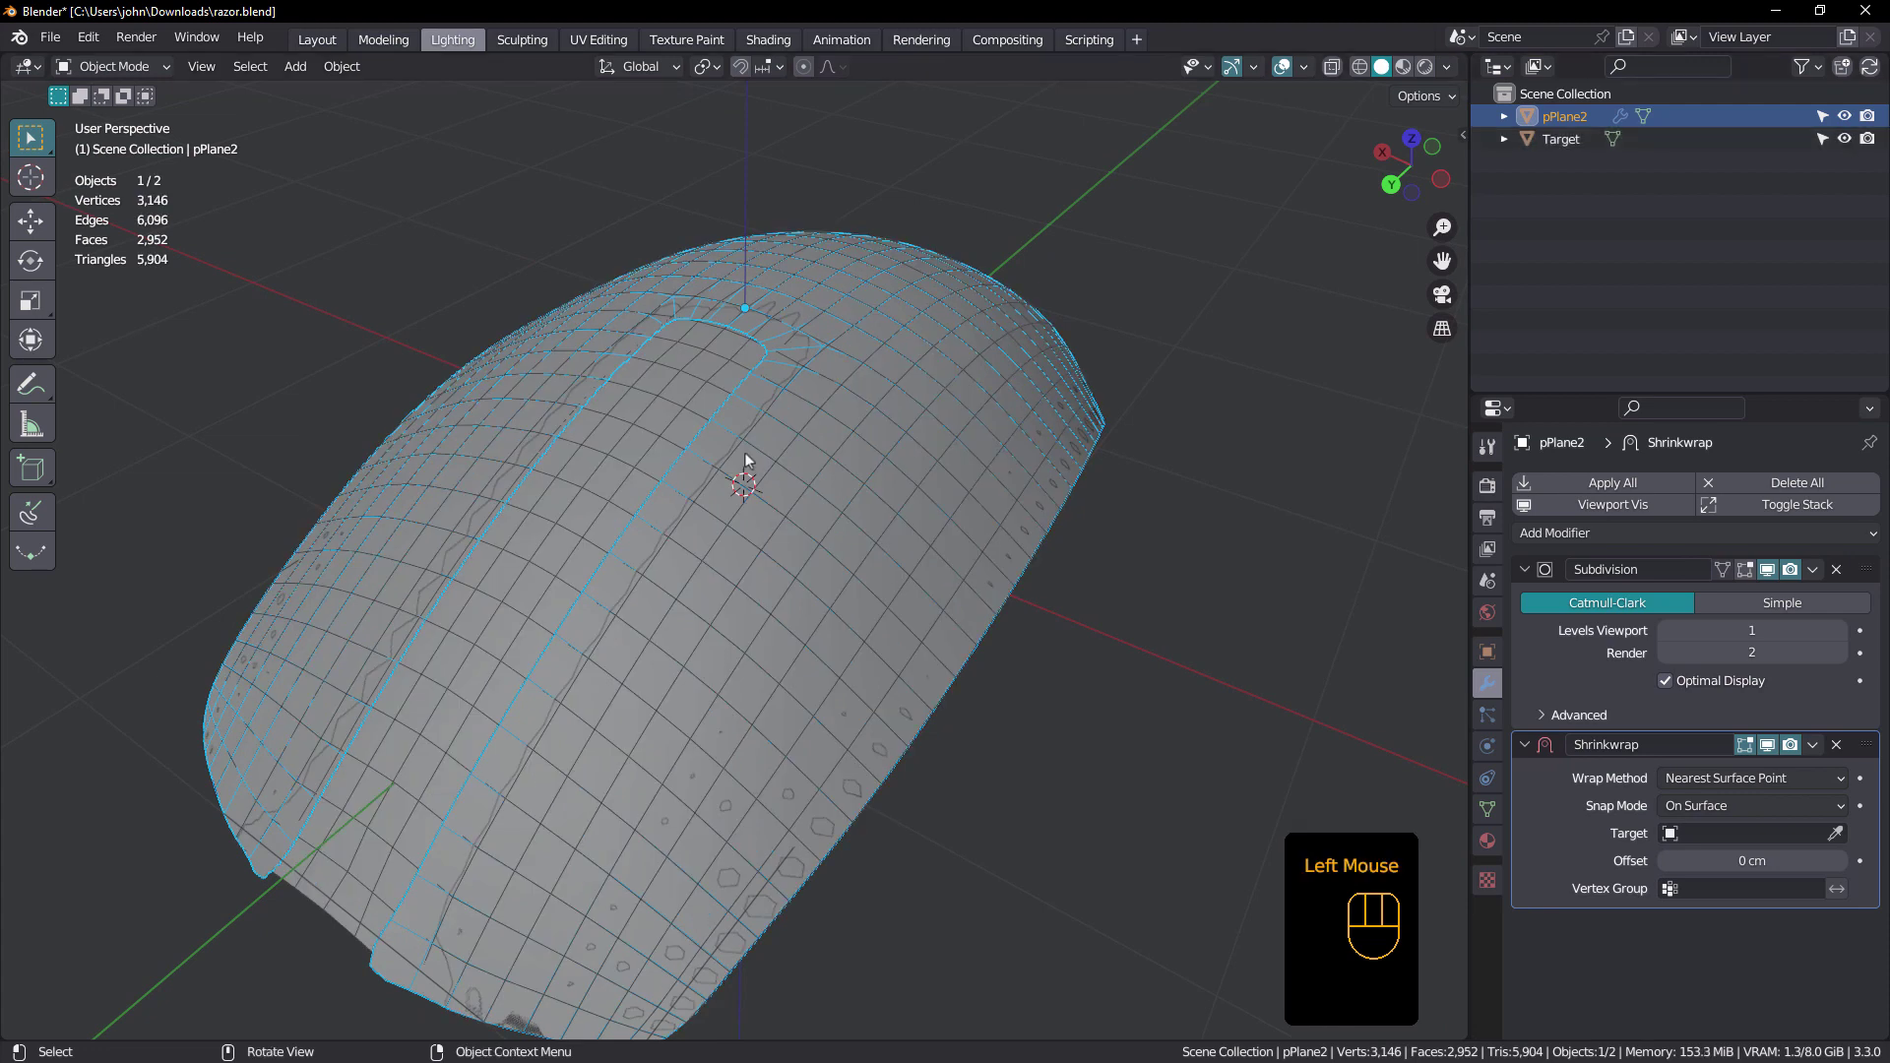
middle_click_drag(630, 445, 1138, 376)
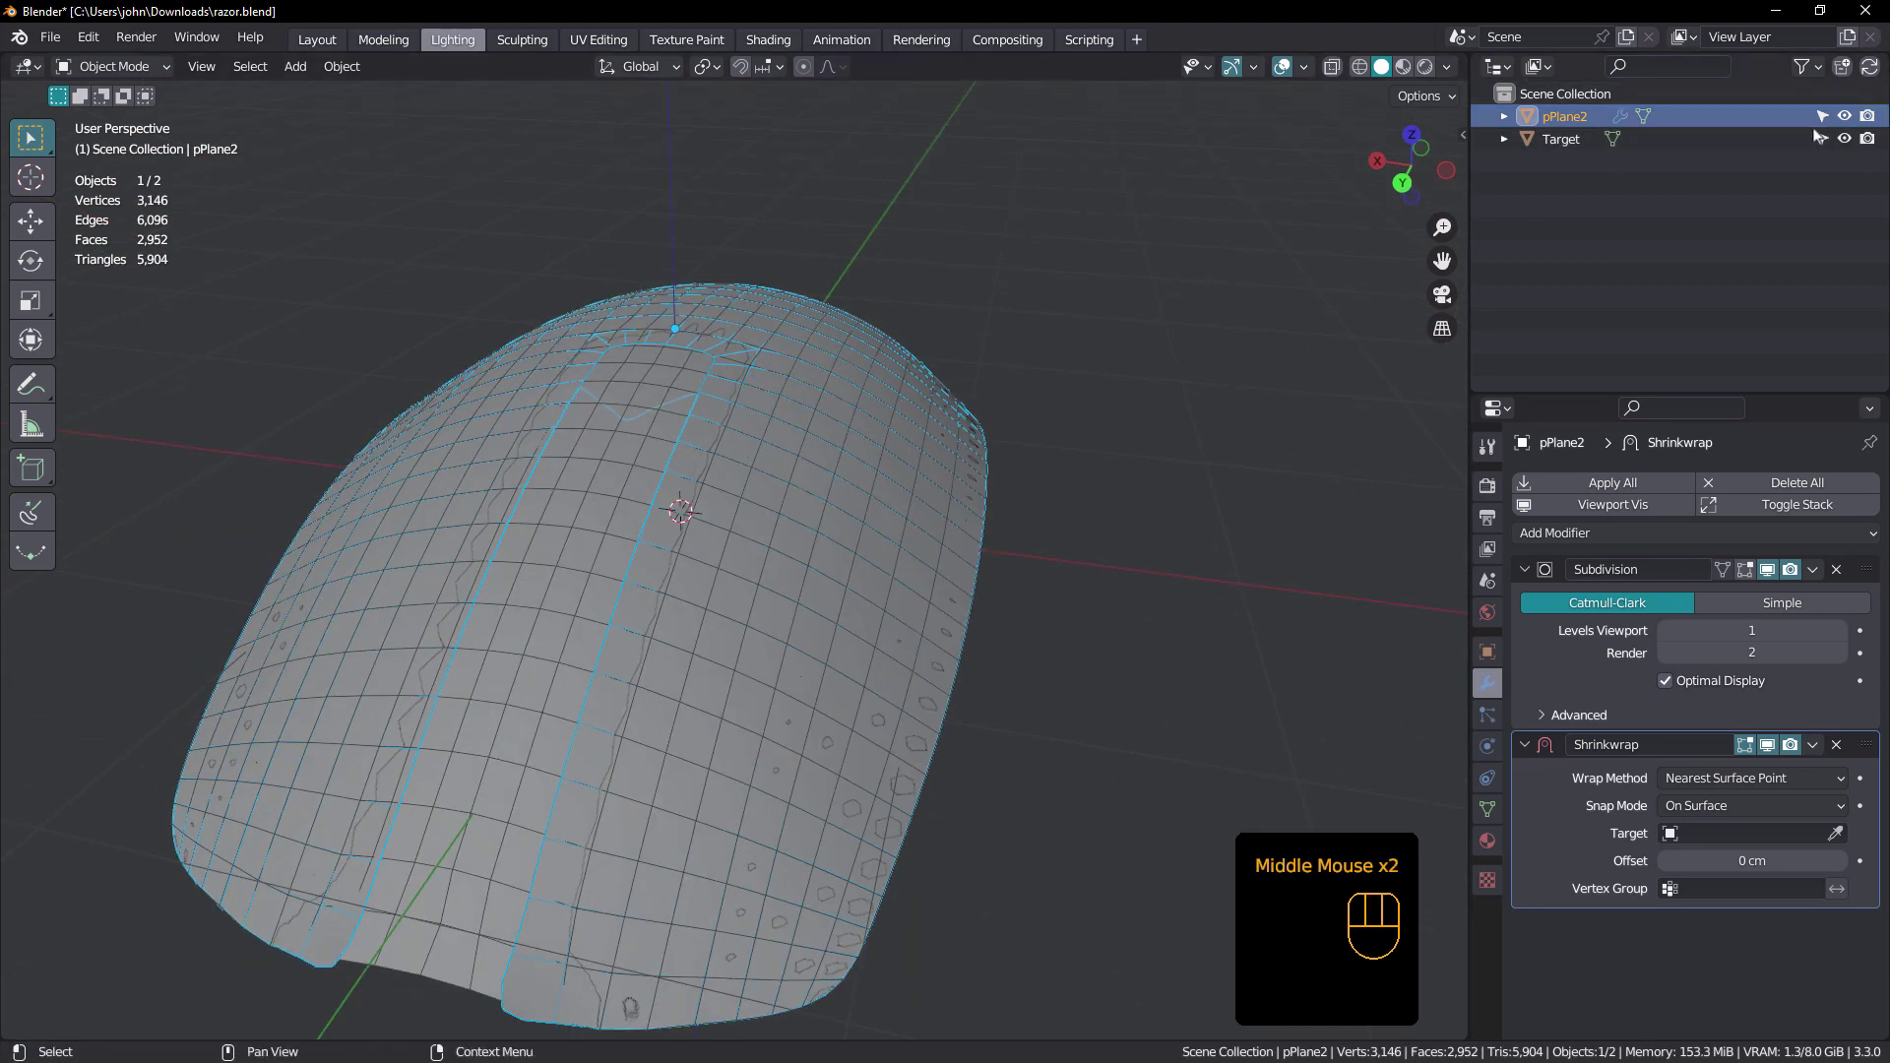
left_click(1845, 140)
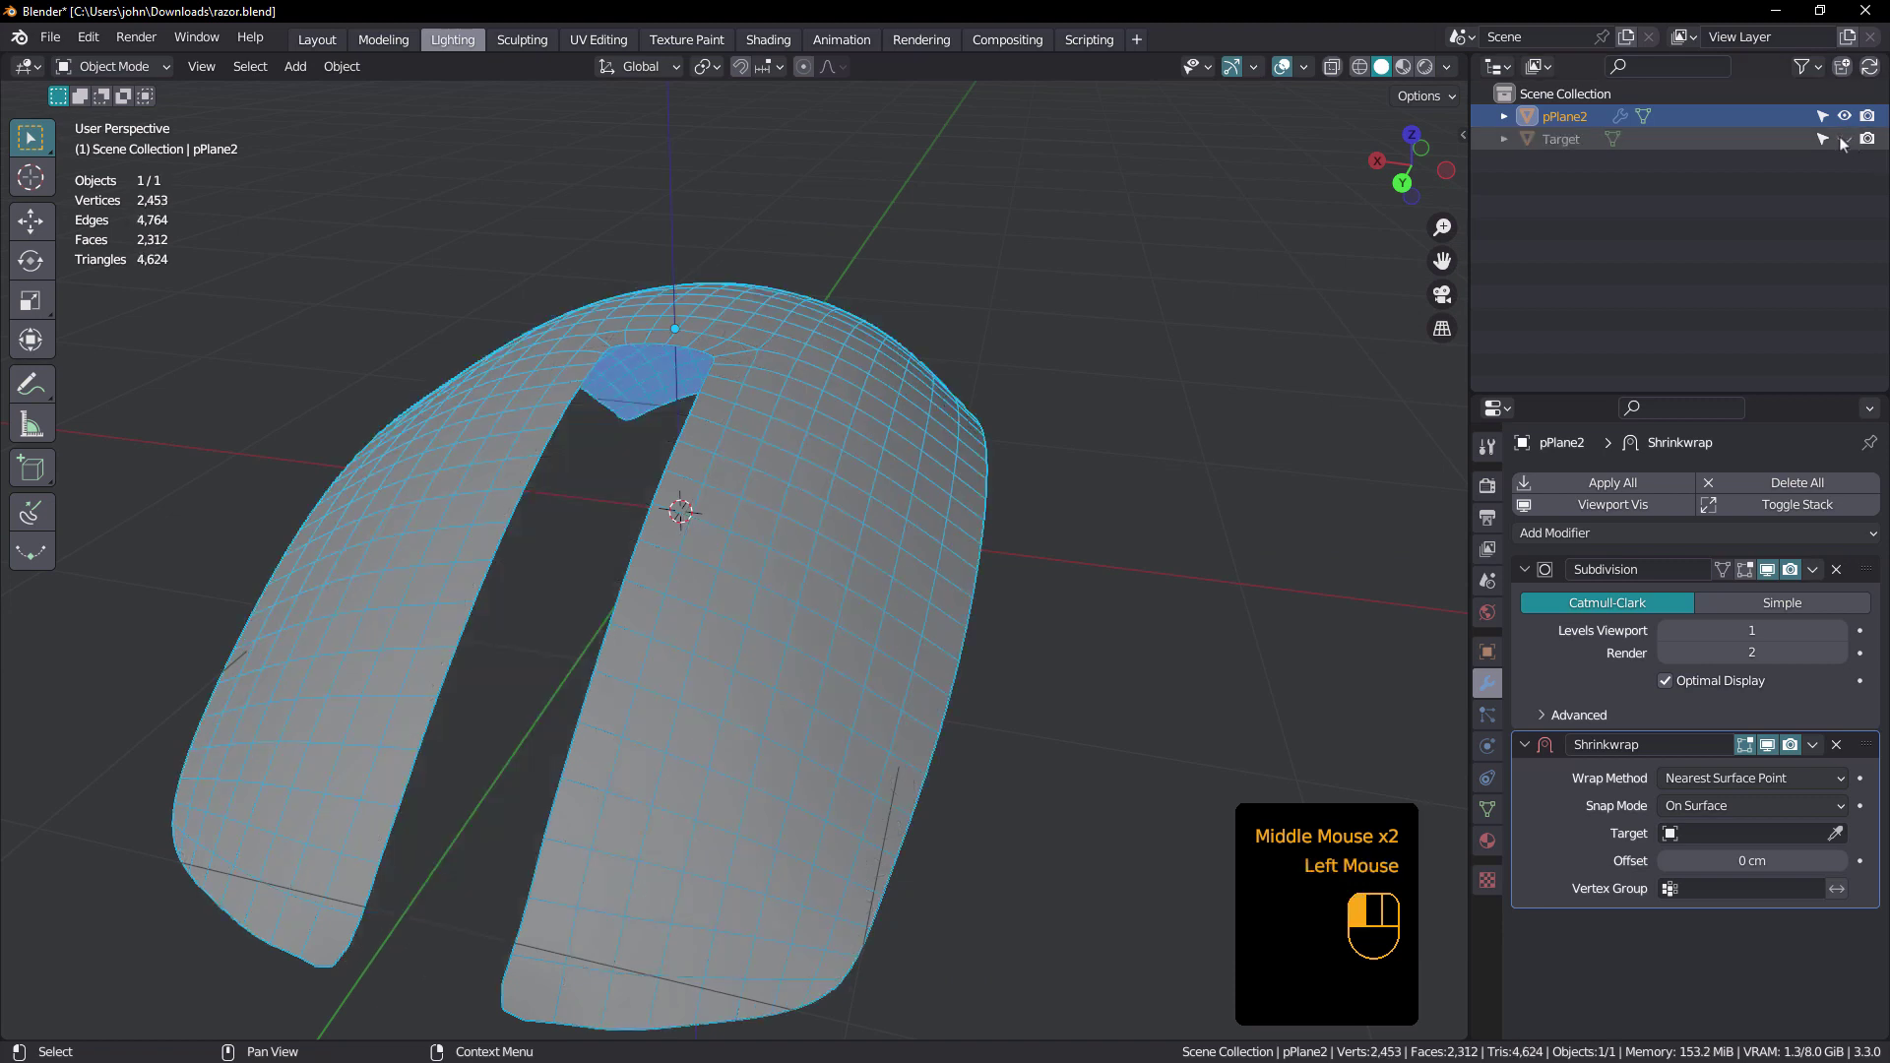
- Assign the hidden Target mesh as the target of the shell's Shrinkwrap modifier
left_click_drag(1566, 144, 1728, 837)
left_click(1569, 120)
scroll(683, 367, "up", 2)
middle_click_drag(683, 367, 758, 374)
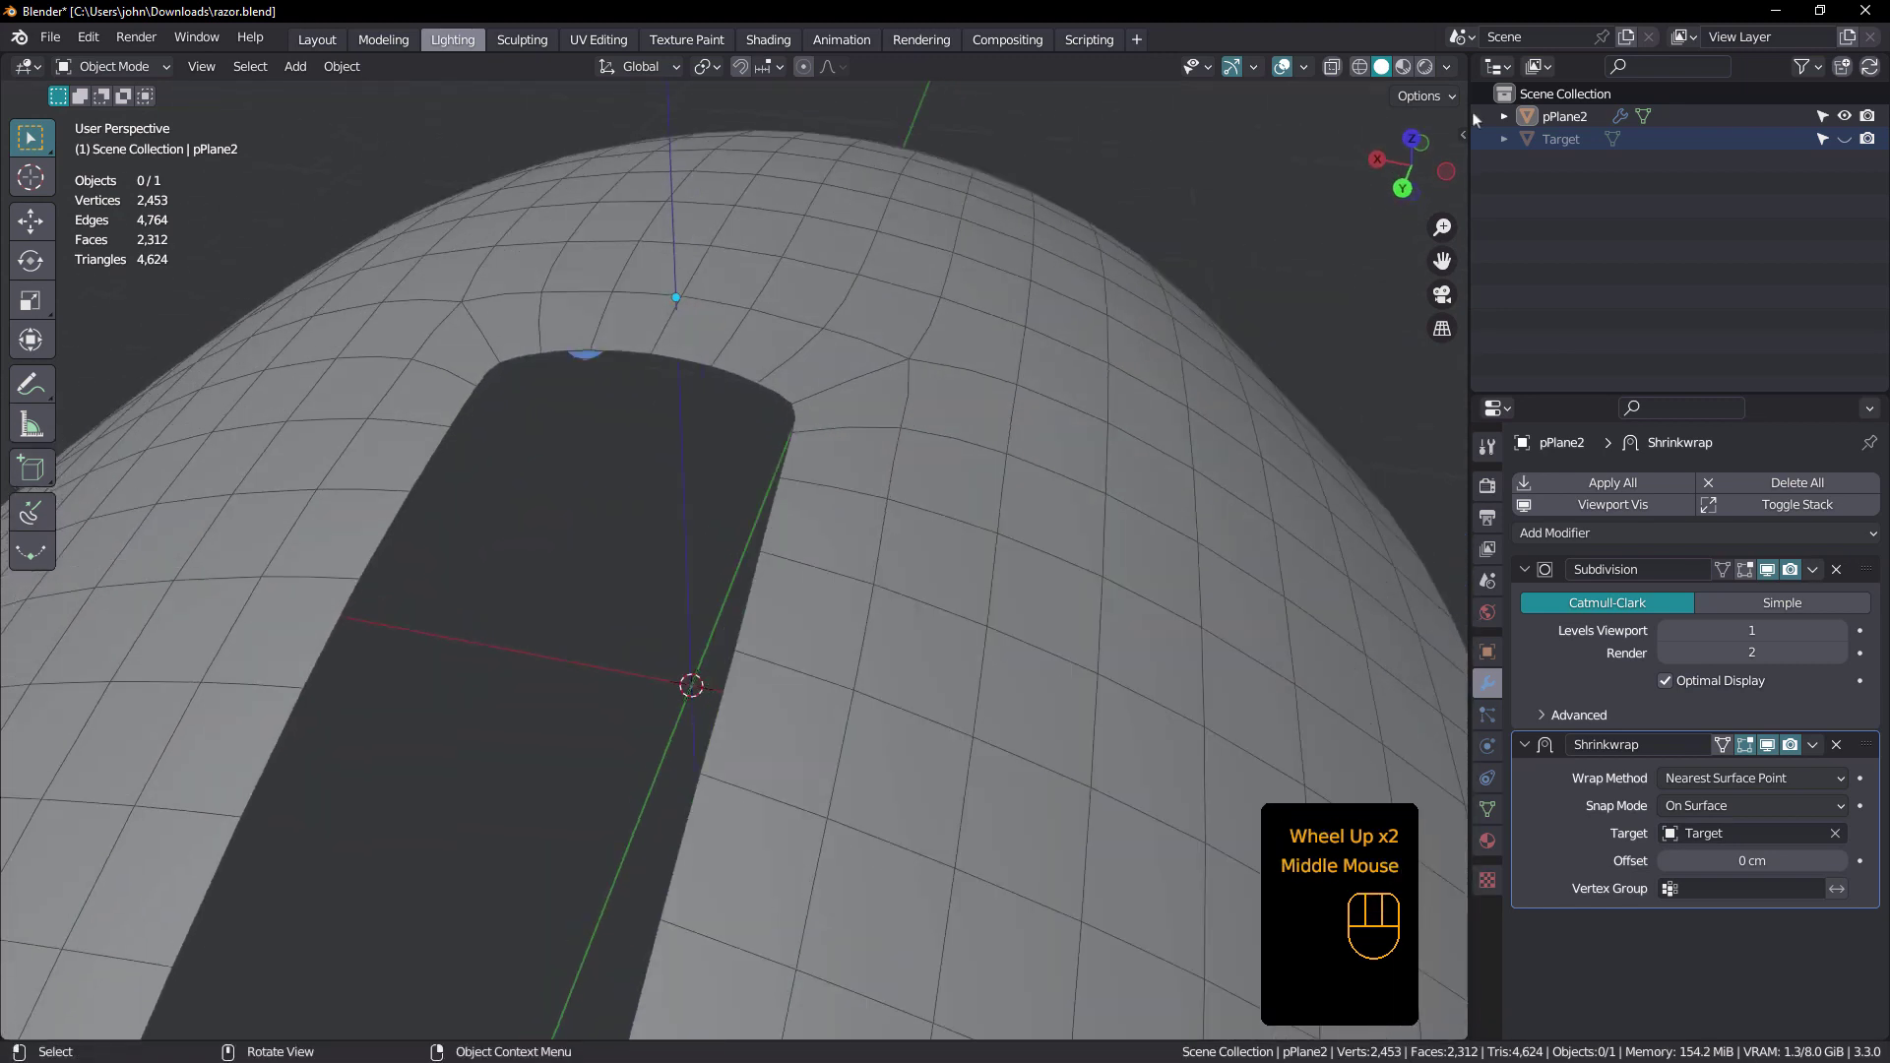
- Switch the viewport lighting to MatCap and hide the wireframe overlay to check the shrinkwrapped shell's reflections
left_click(1447, 66)
left_click(1433, 175)
scroll(949, 346, "down", 2)
middle_click_drag(948, 347, 1017, 382)
key("shift+space")
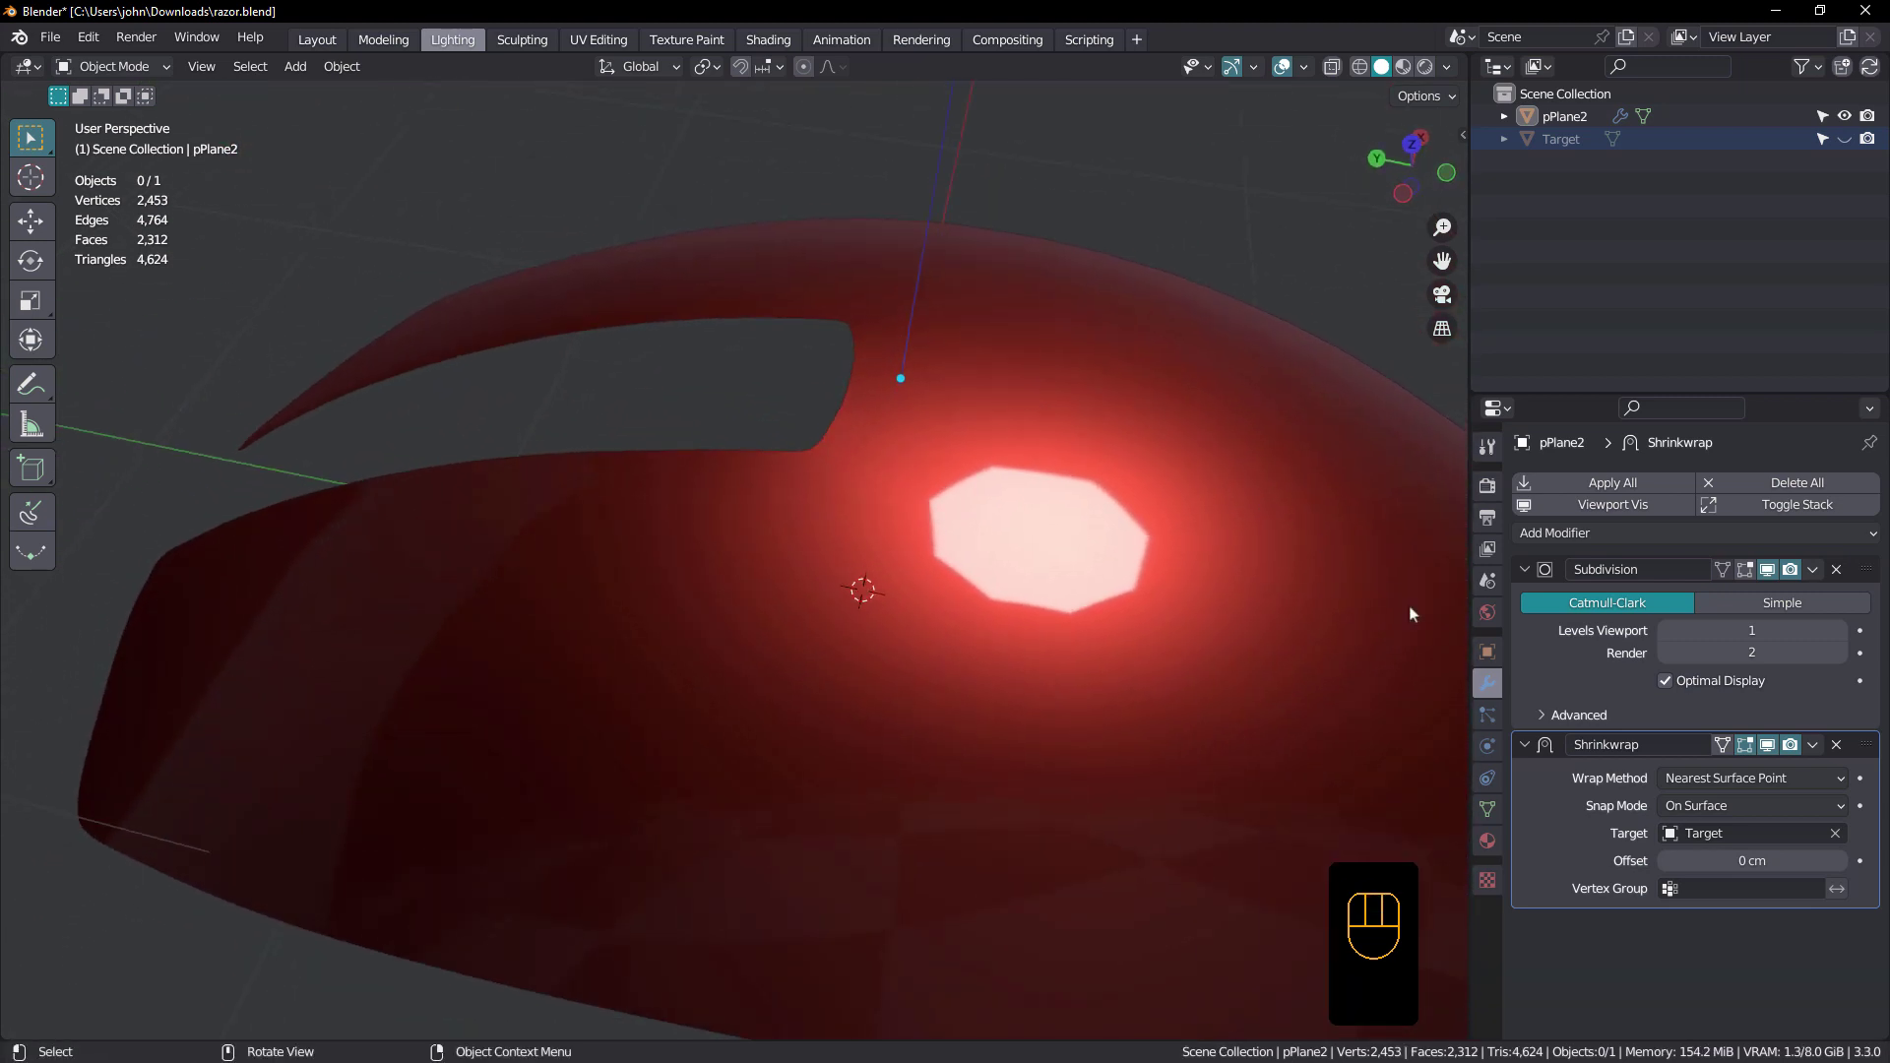
- Apply the Shrinkwrap modifier on the mouse shell
left_click(1816, 747)
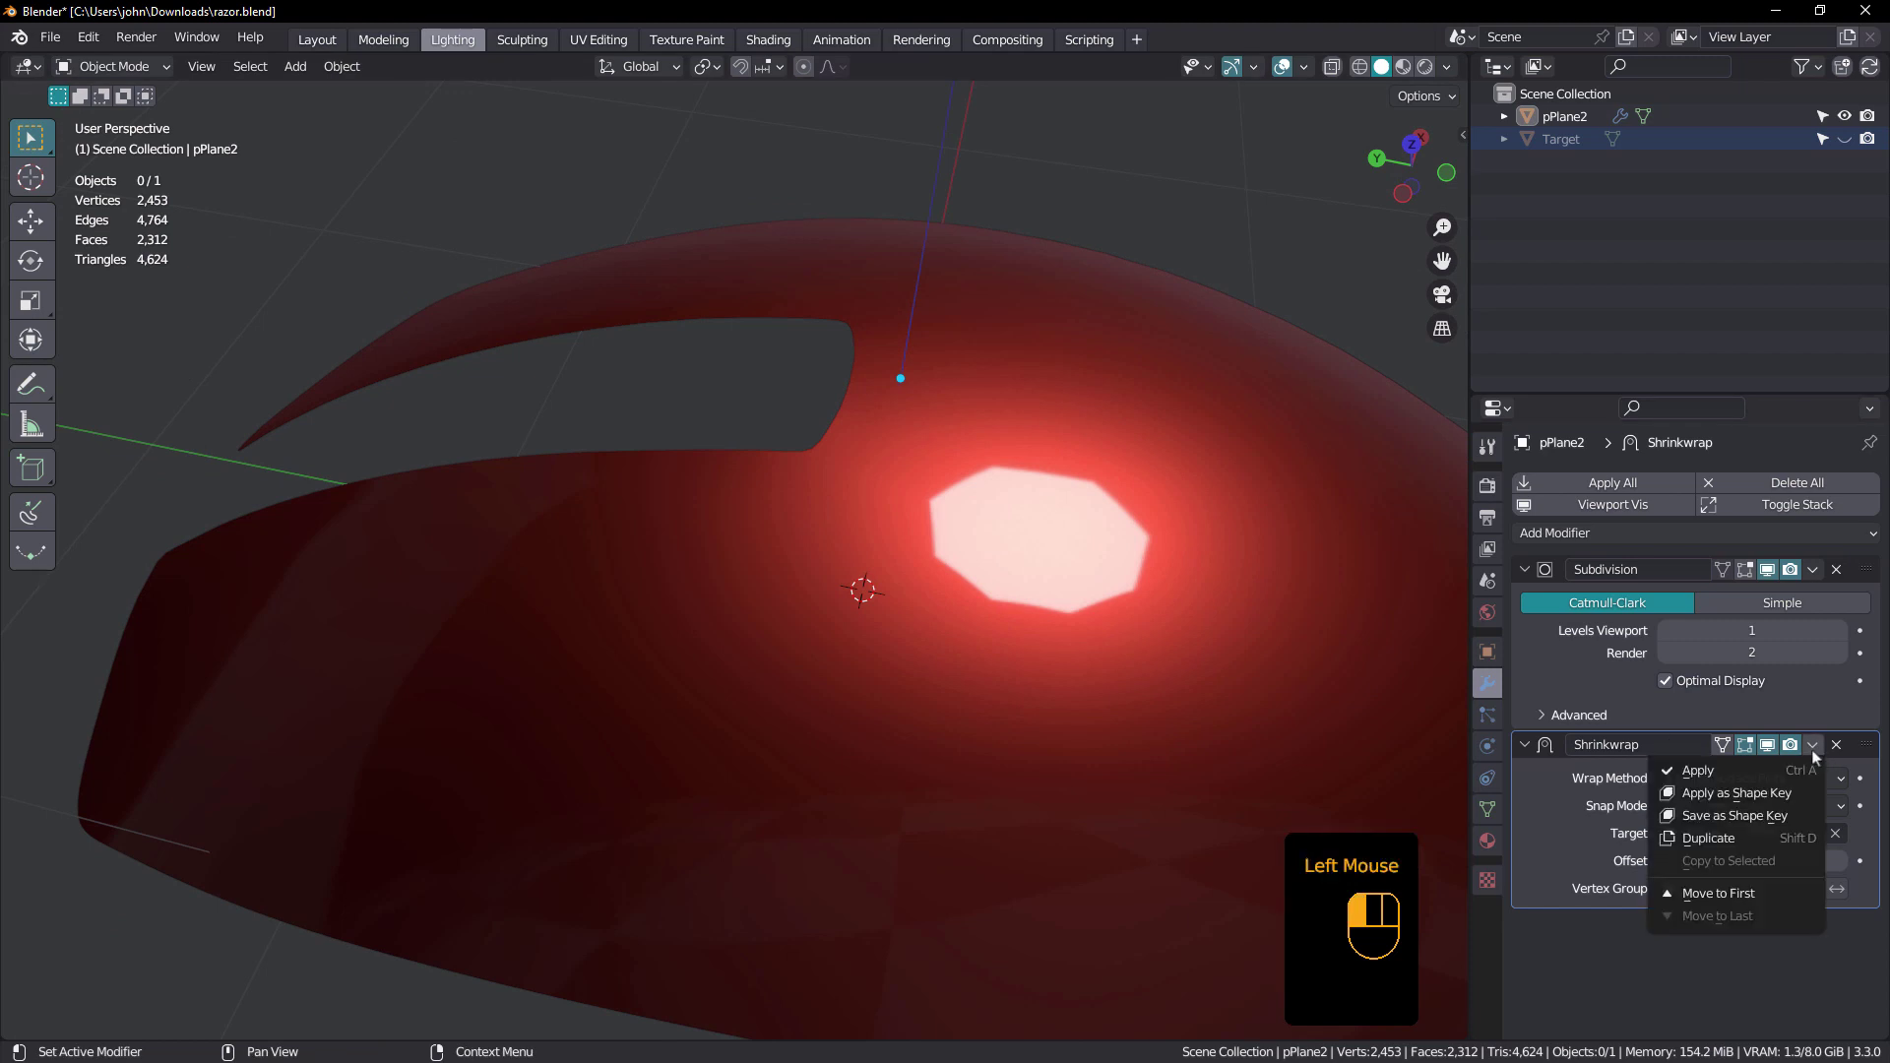
left_click(1701, 777)
scroll(945, 412, "down", 2)
middle_click_drag(946, 411, 996, 372)
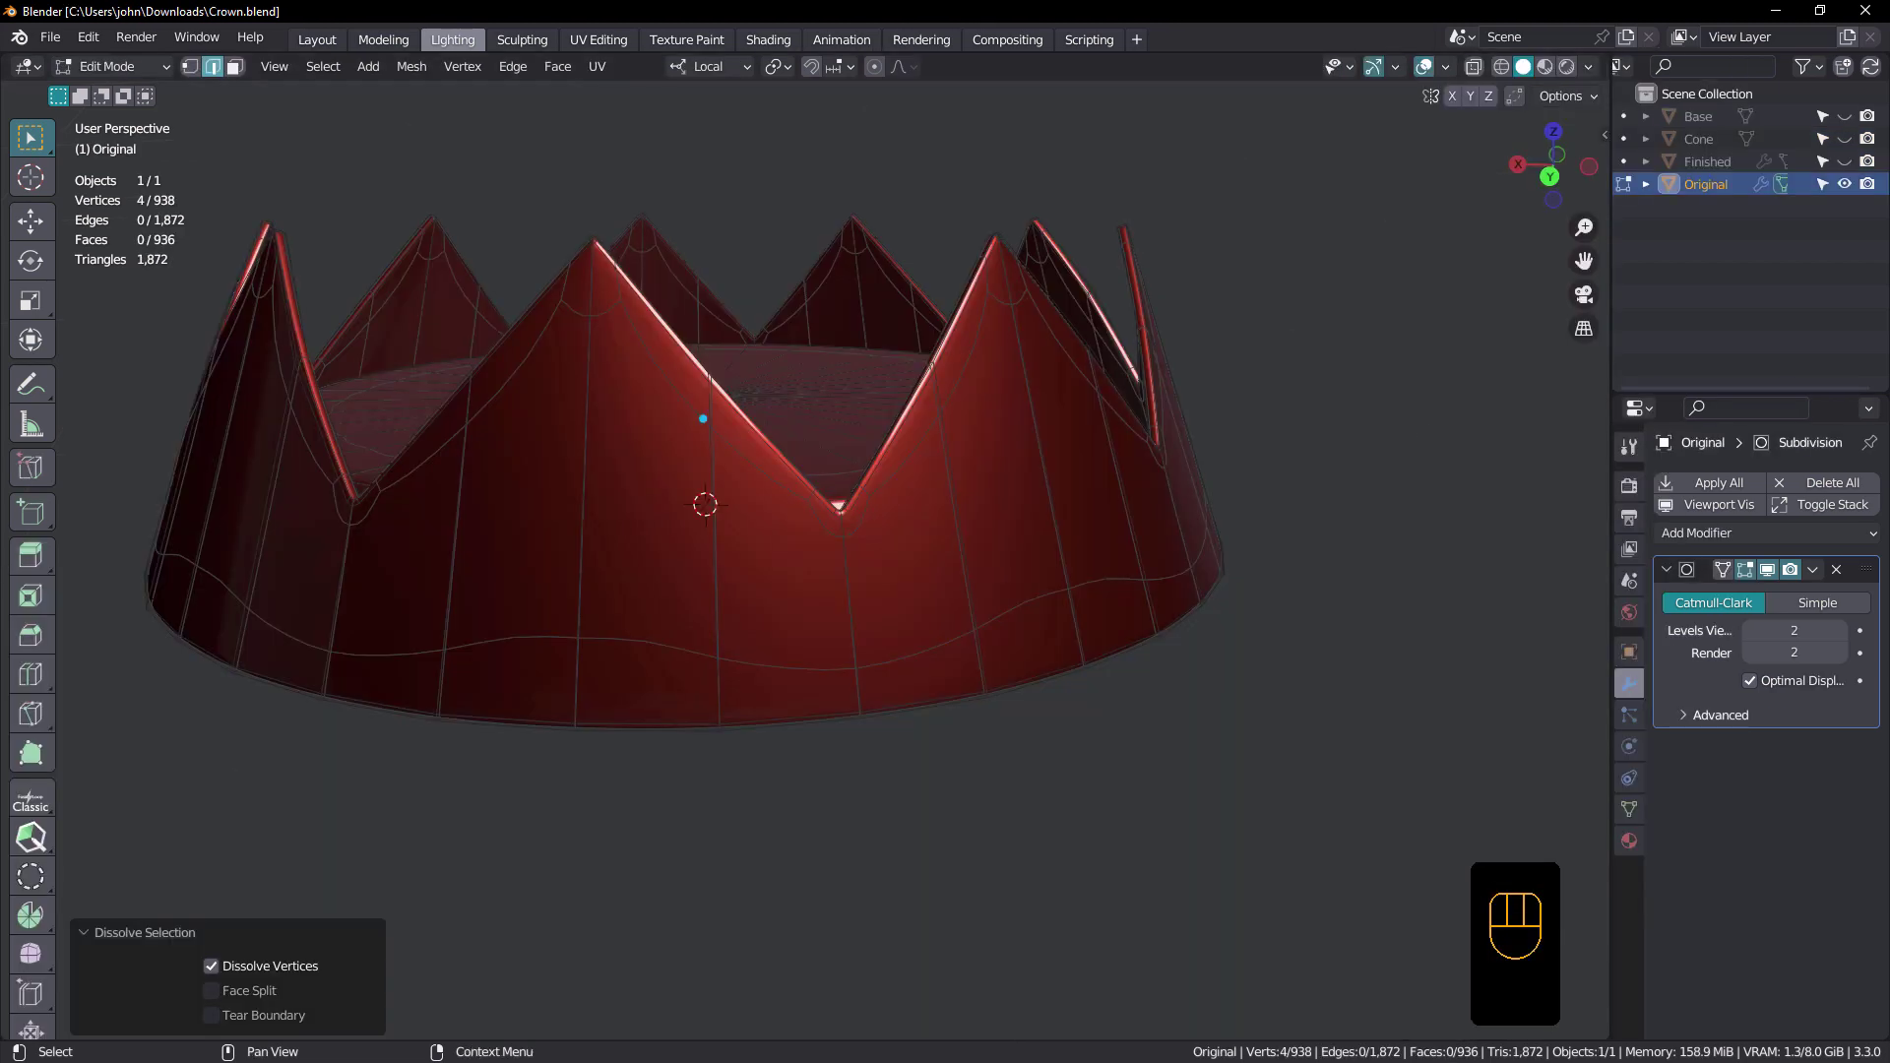
- Return from editing the crown mesh to Object Mode and deselect the crown
scroll(890, 497, "down", 2)
middle_click_drag(890, 497, 1213, 362)
key("Tab")
left_click(882, 452)
- Examine the crown's surface shading at the notches and spikes, and turn the wireframe overlay back on
scroll(880, 453, "down", 2)
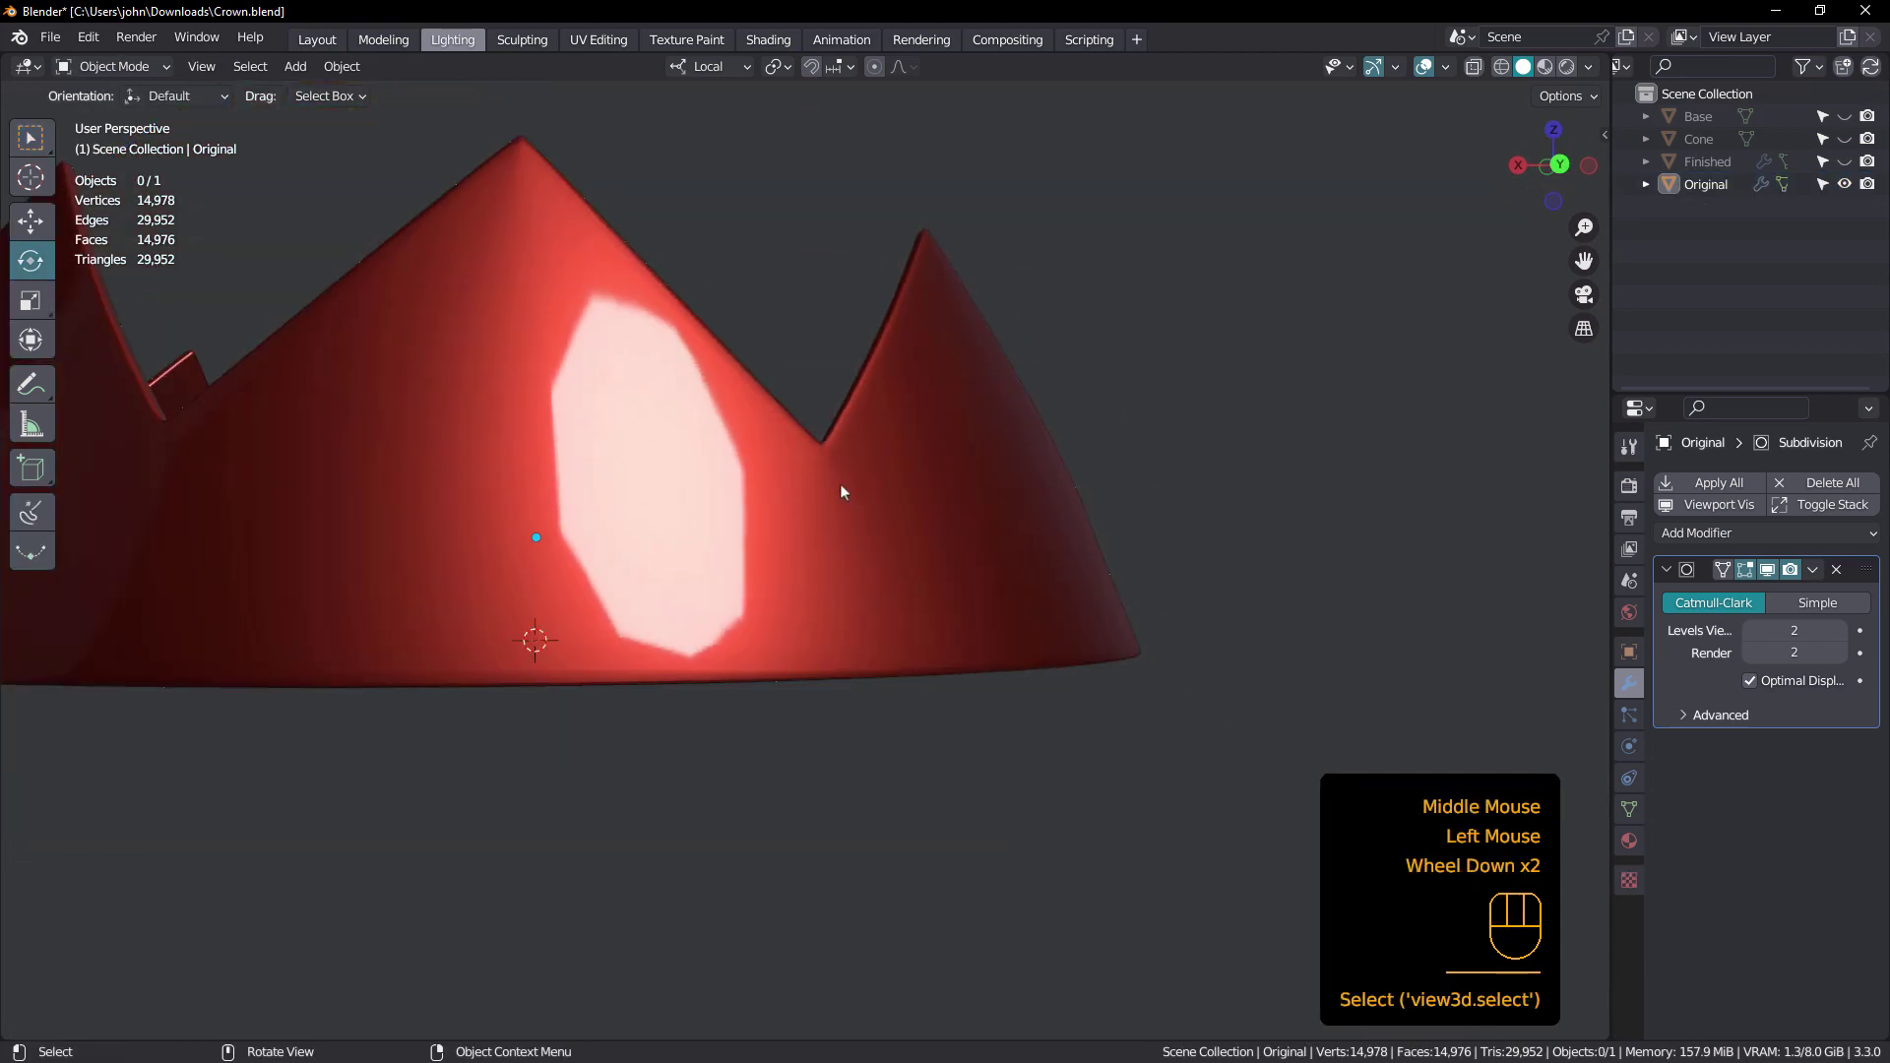
scroll(822, 468, "up", 2)
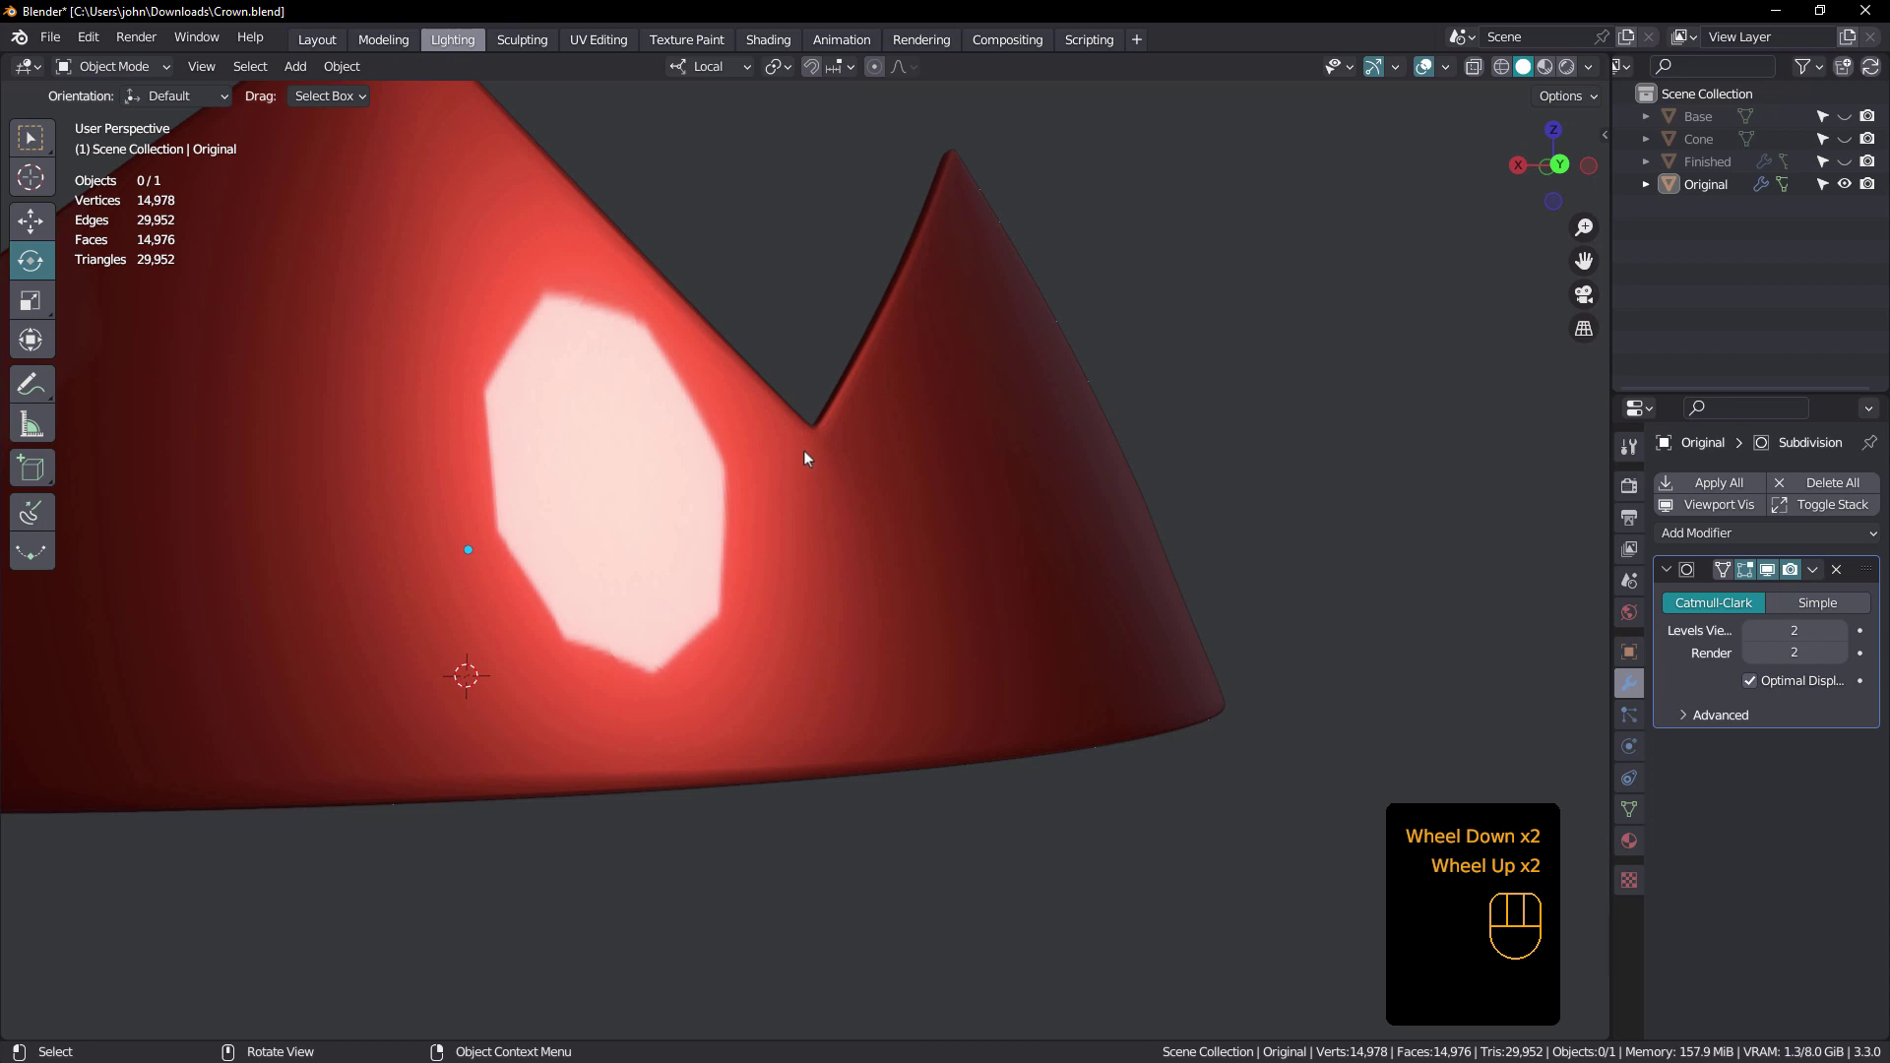
scroll(832, 453, "down", 2)
middle_click_drag(836, 452, 990, 509)
middle_click_drag(990, 509, 865, 565)
scroll(1013, 485, "up", 1)
scroll(1013, 486, "up", 1)
scroll(913, 493, "up", 1)
scroll(926, 484, "up", 1)
scroll(951, 495, "down", 2)
scroll(933, 526, "up", 2)
key("shift+space")
scroll(963, 544, "down", 2)
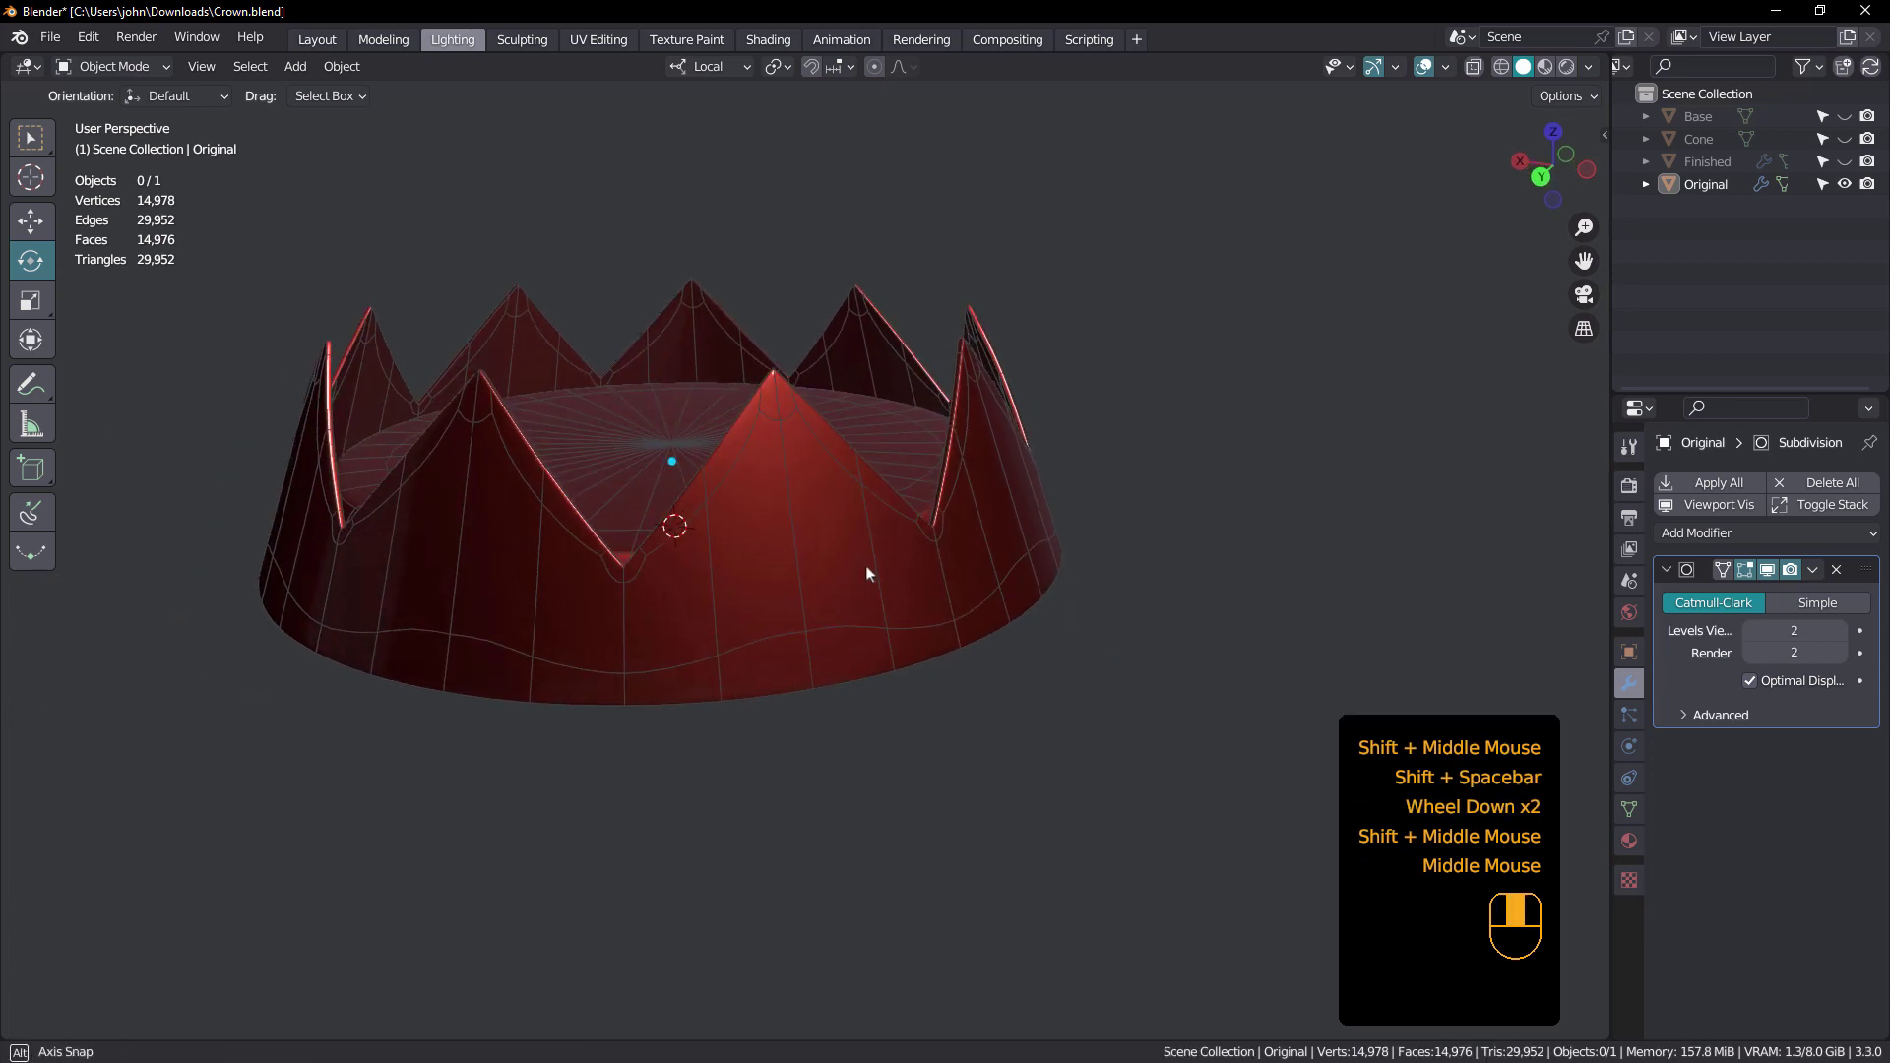
- Turn off the crown's Subdivision modifier in Edit Mode and the viewport, and switch the viewport lighting to Studio
left_click(1746, 569)
left_click(1768, 570)
middle_click_drag(849, 505, 863, 483)
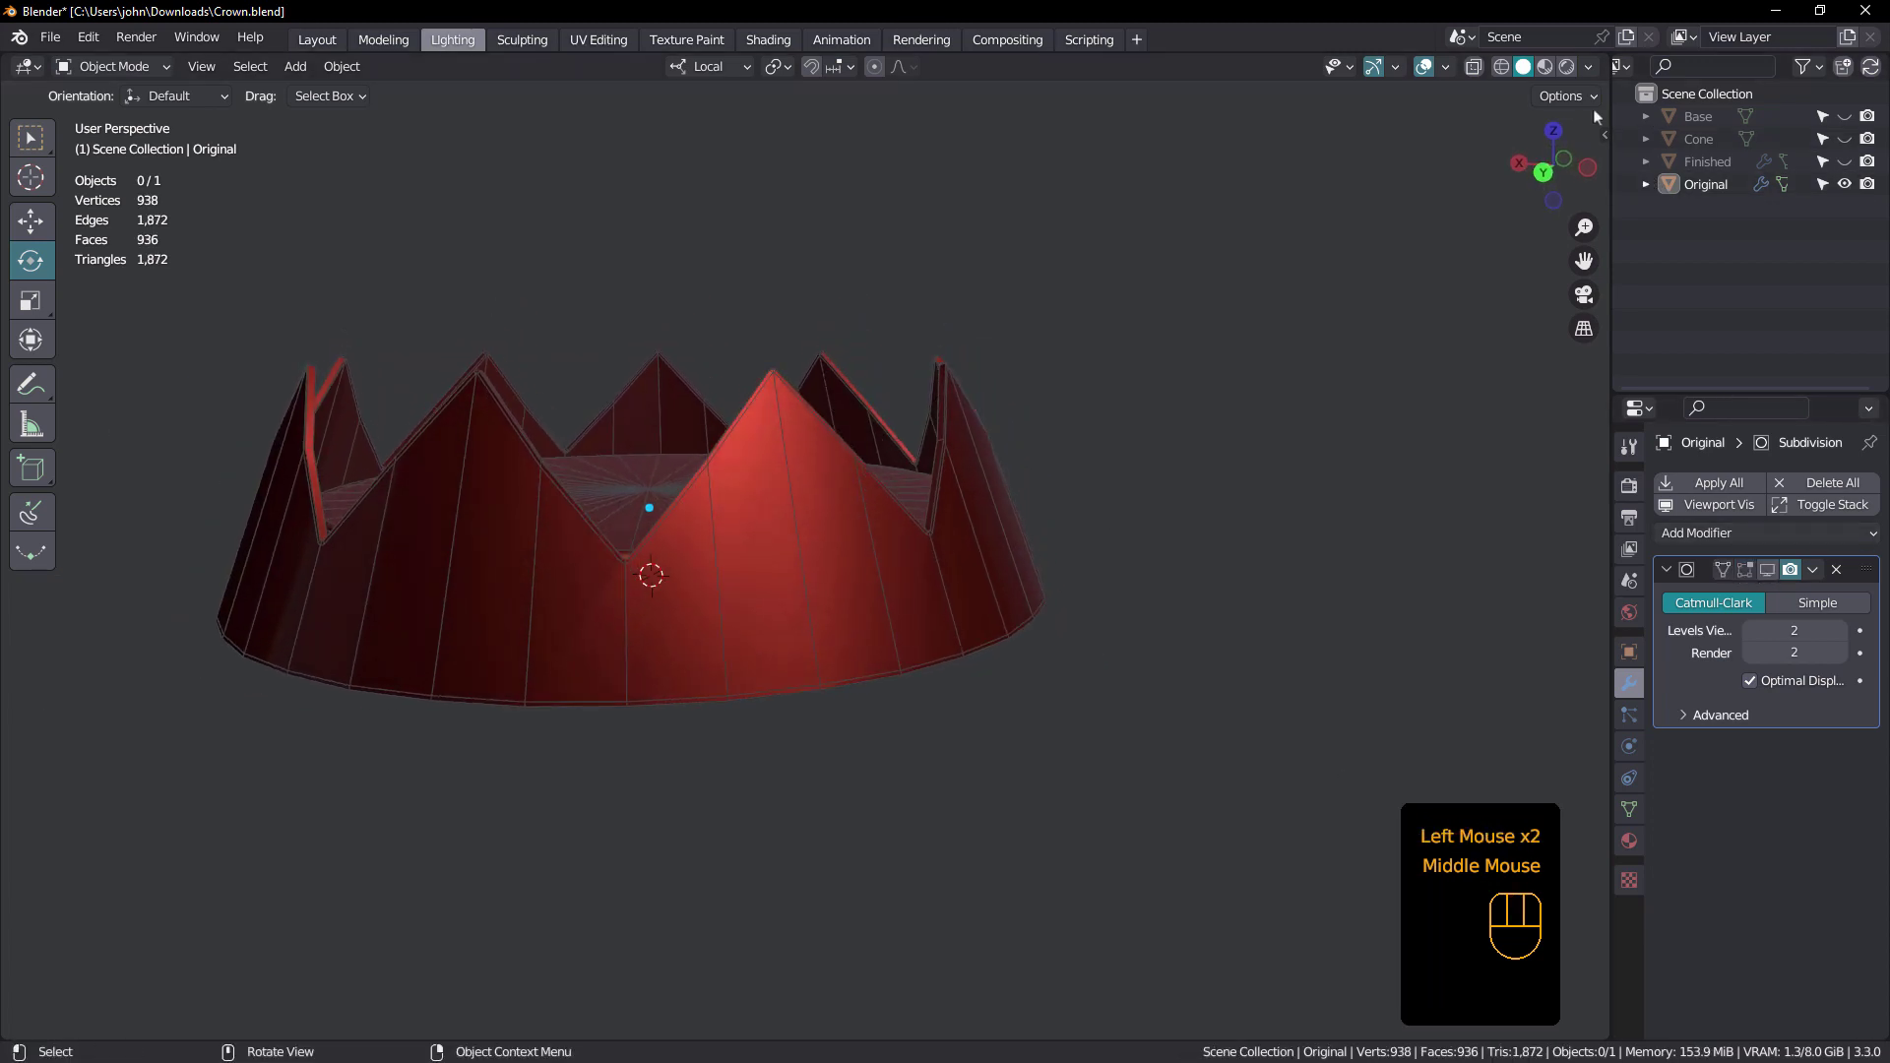
left_click(1588, 67)
left_click(1490, 173)
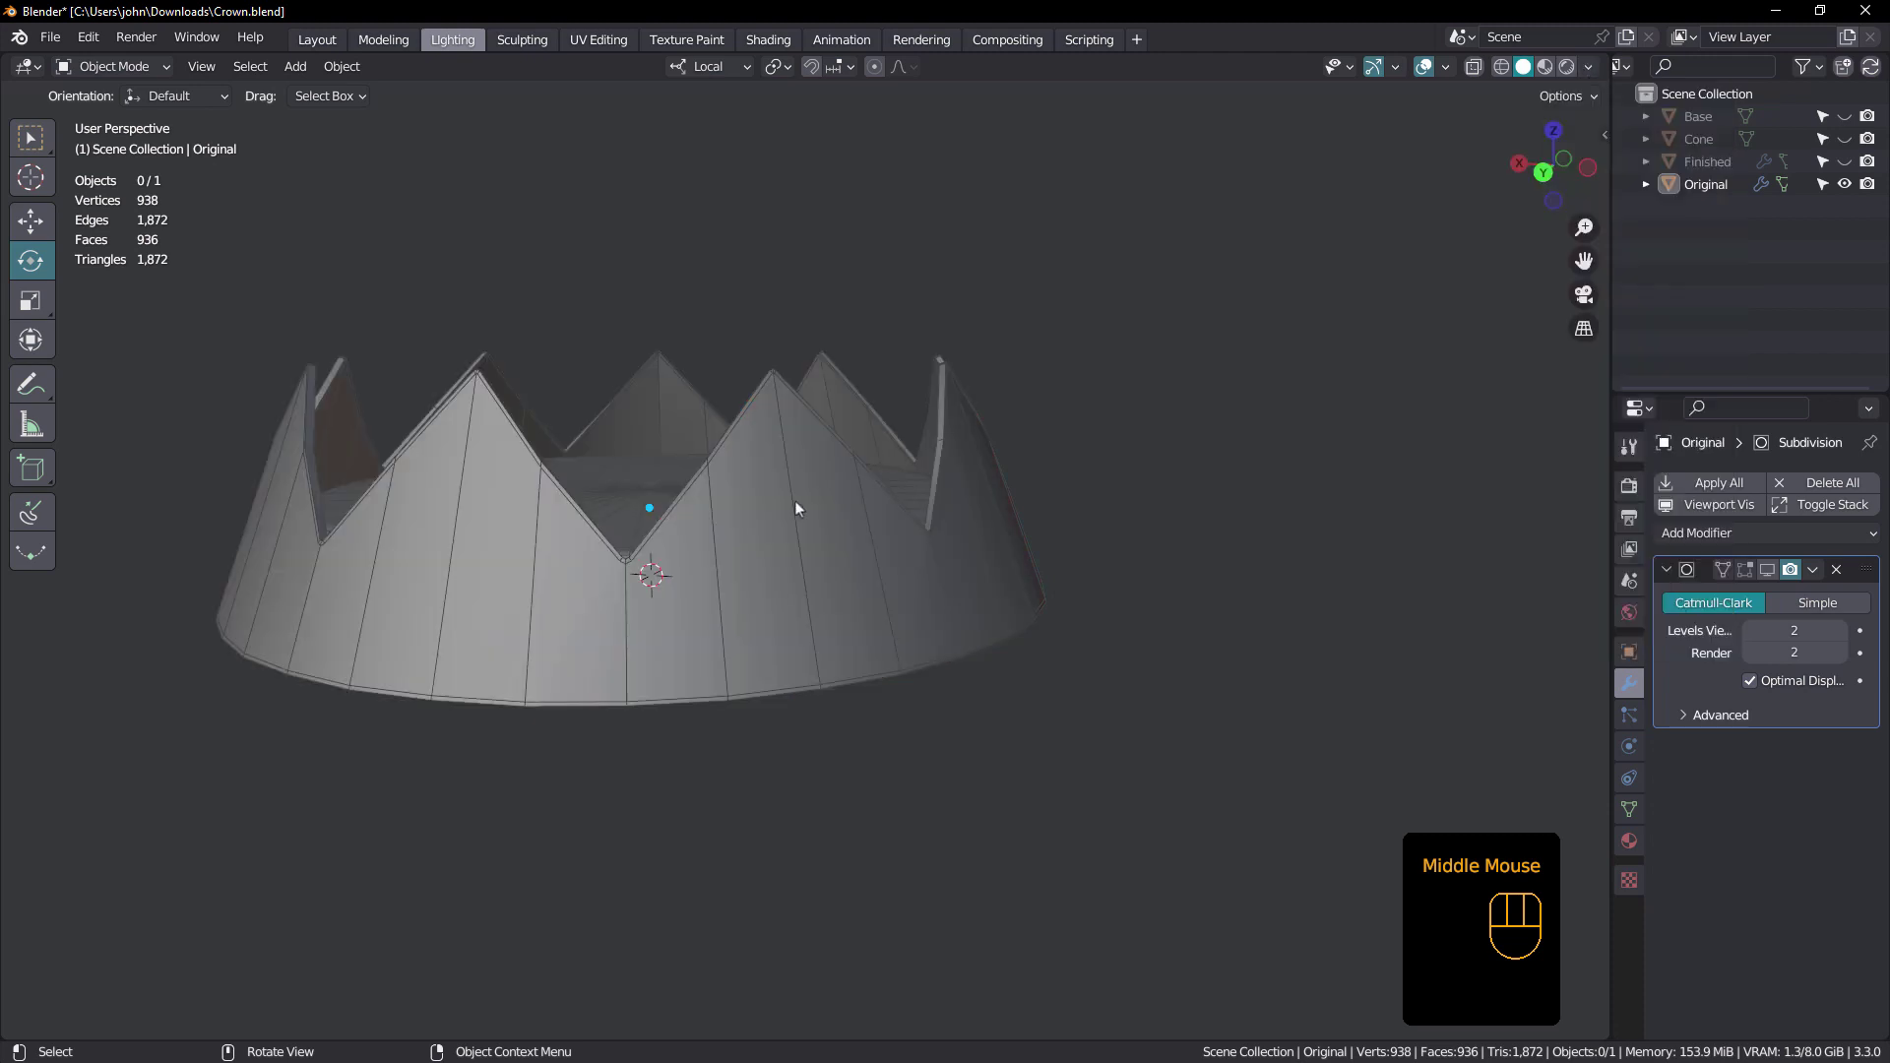
- Examine the crown's unsubdivided topology at the notch corner, along the rim and around the spikes
middle_click_drag(776, 504, 908, 486)
scroll(788, 553, "up", 2)
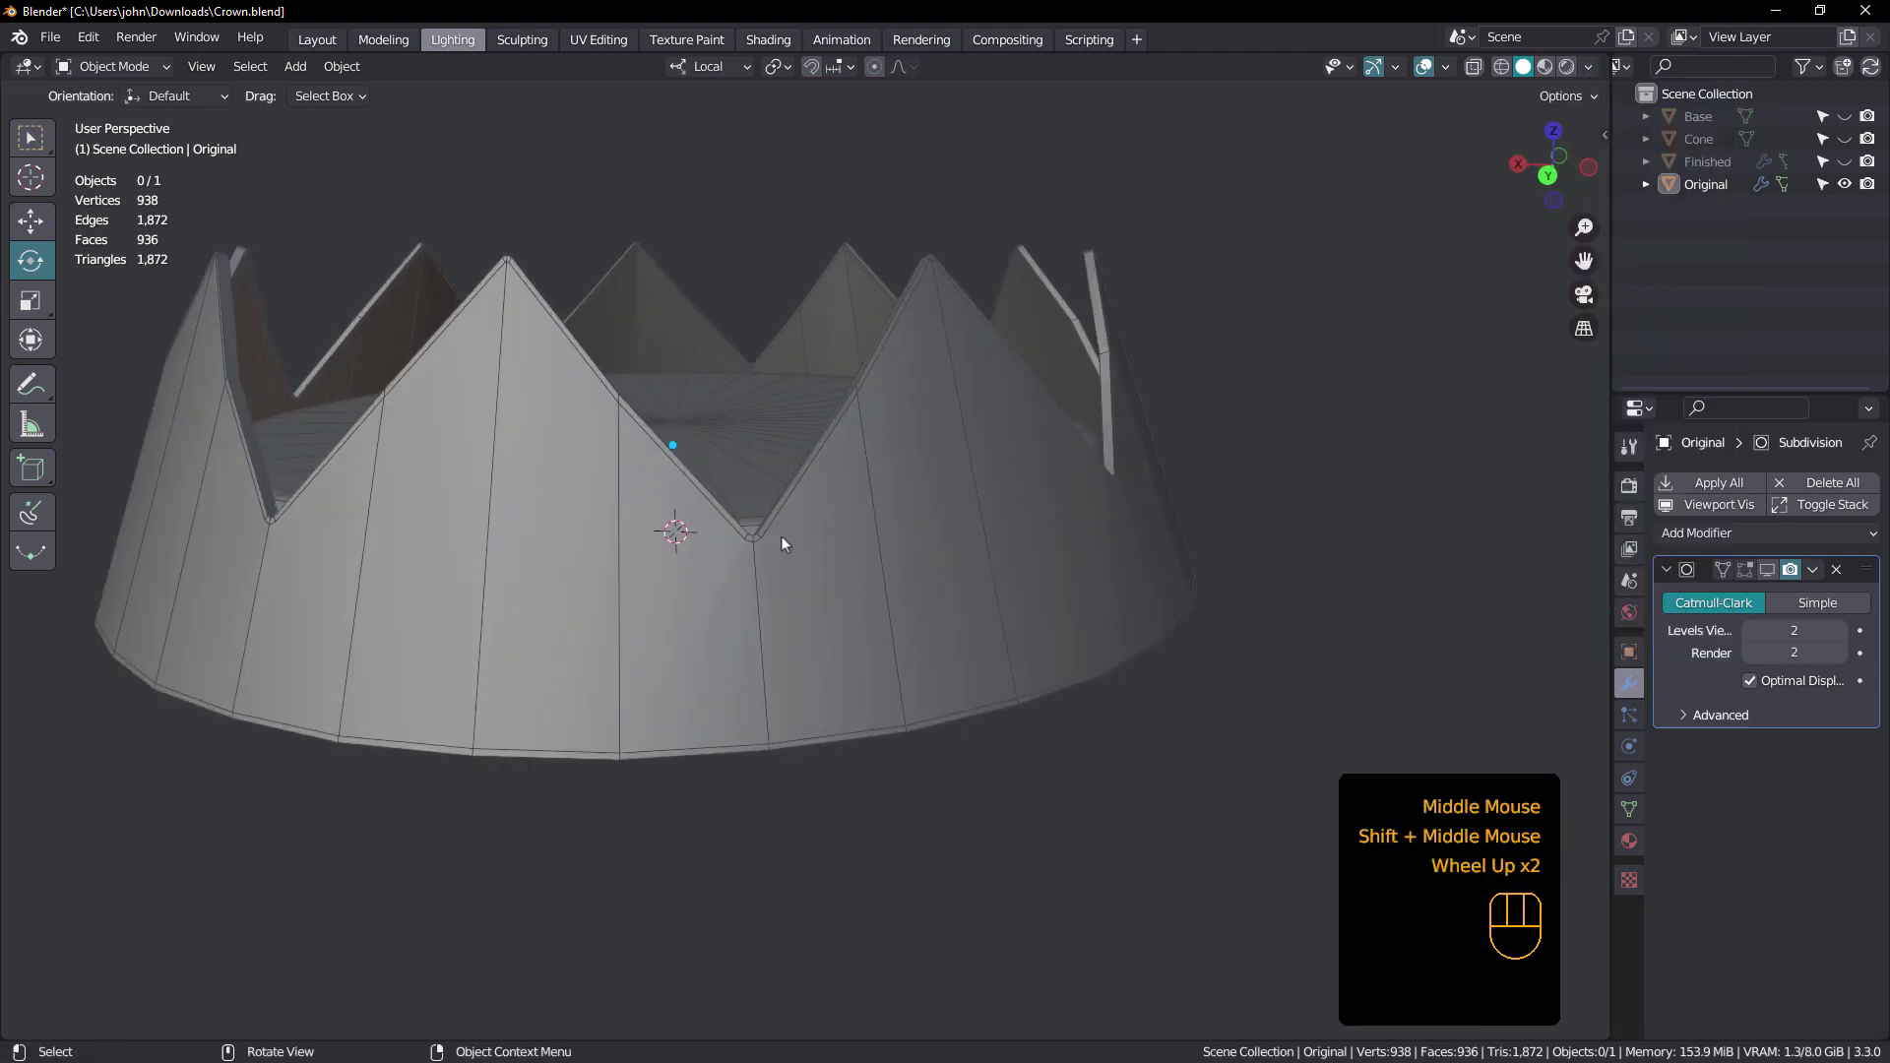
middle_click_drag(782, 535, 797, 564)
scroll(806, 498, "up", 2)
scroll(860, 374, "up", 1)
middle_click_drag(861, 372, 925, 264)
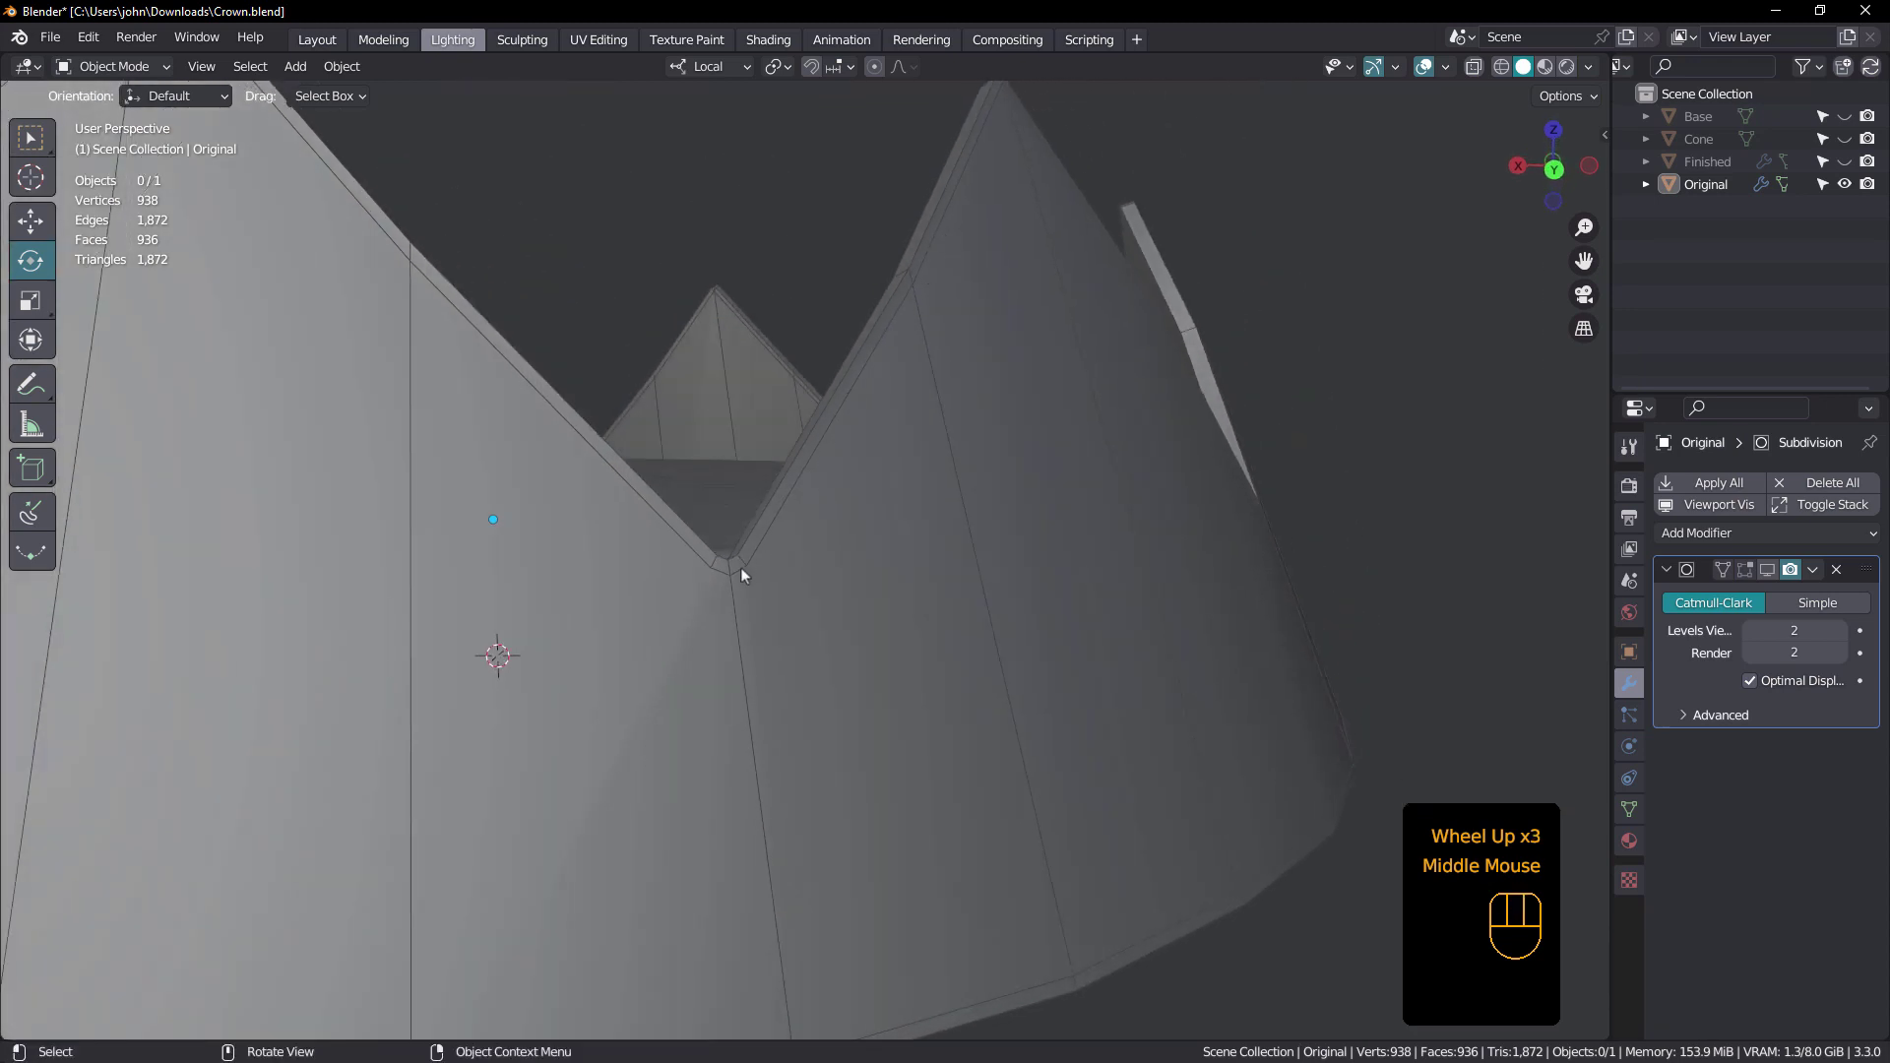
middle_click_drag(741, 581, 679, 533)
scroll(724, 583, "up", 2)
scroll(866, 539, "down", 2)
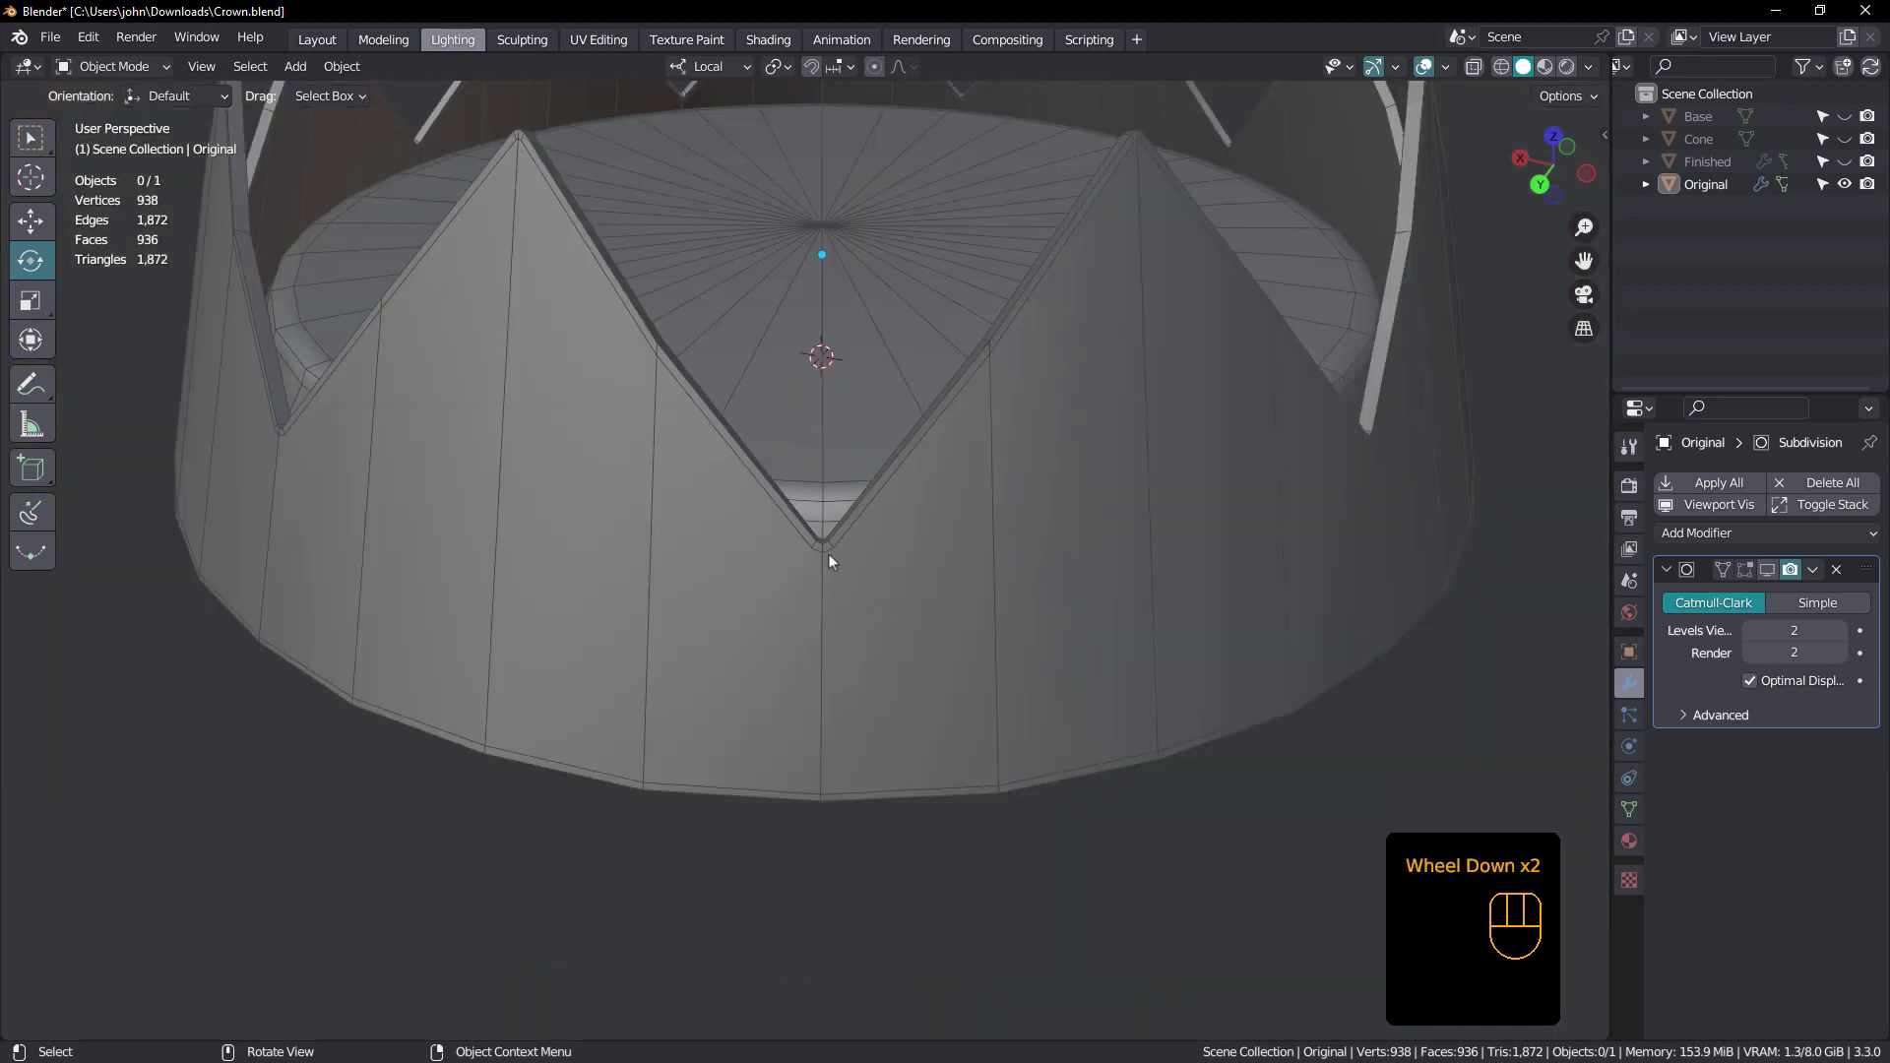
scroll(826, 549, "up", 2)
scroll(836, 544, "down", 2)
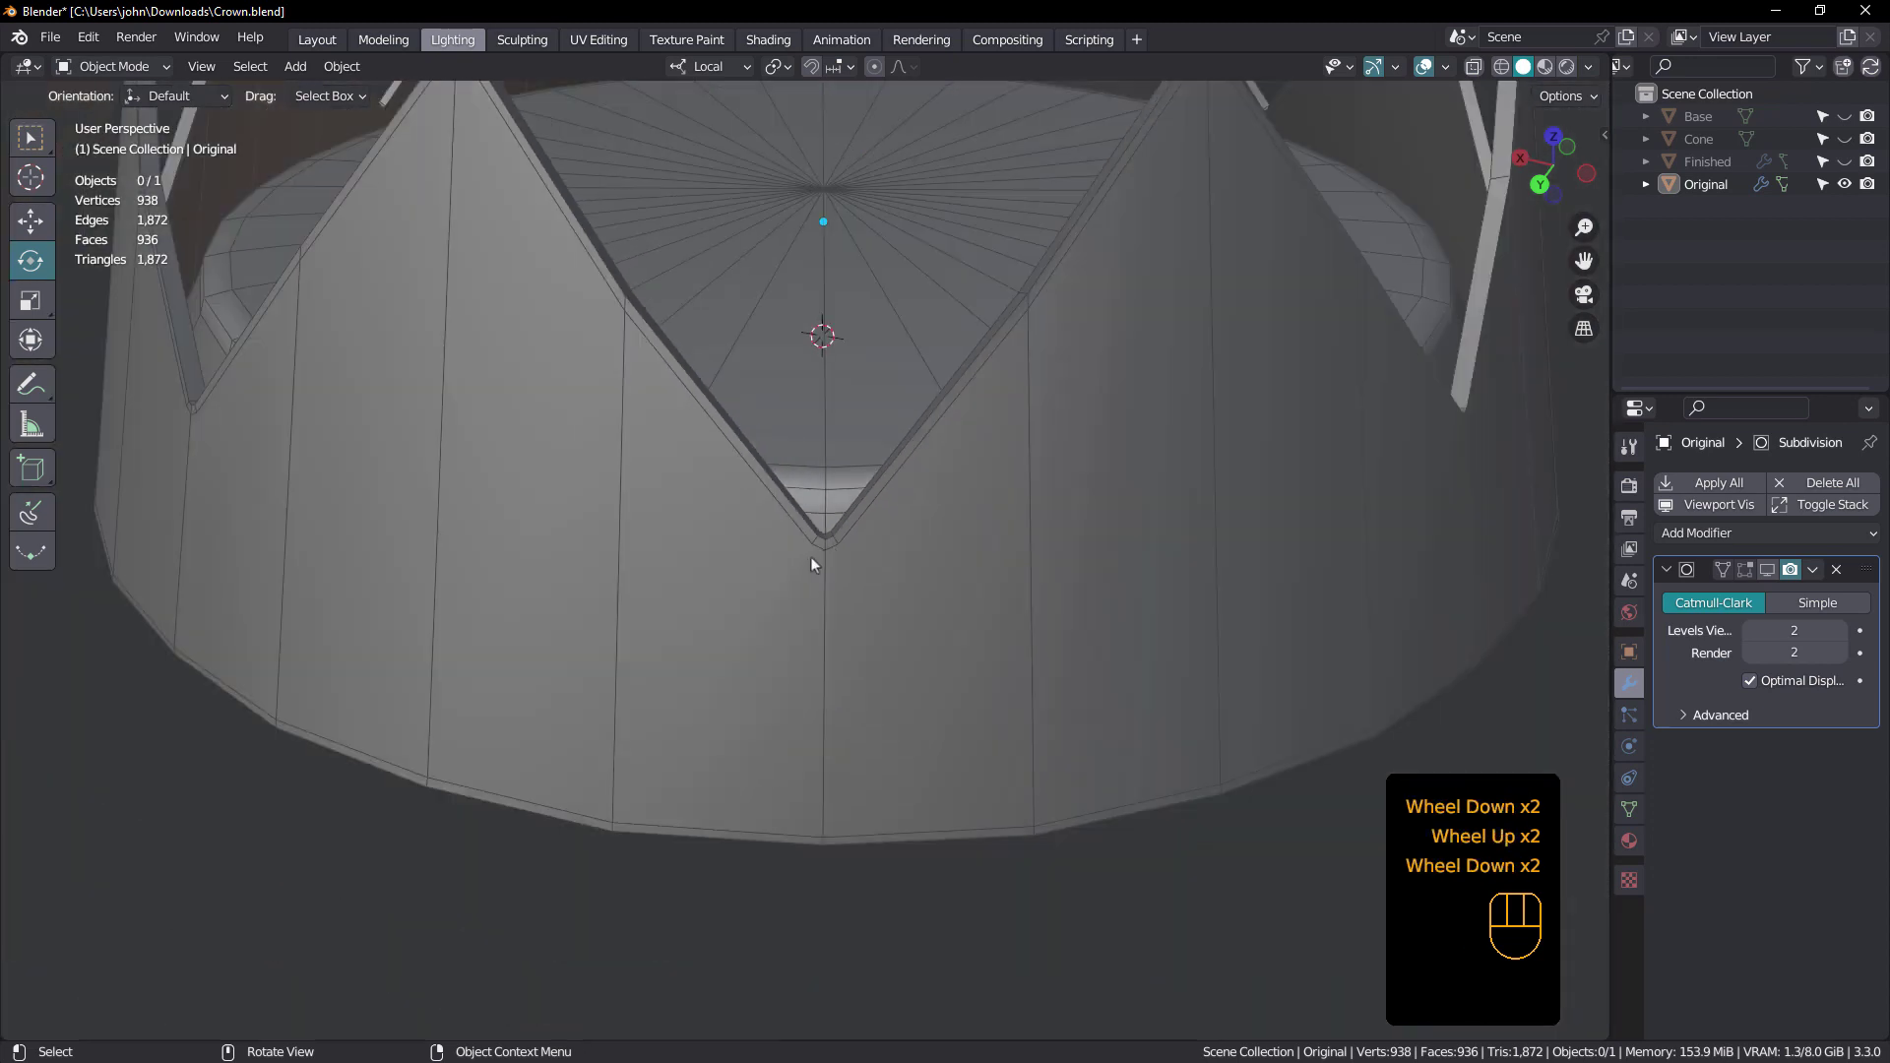
scroll(931, 598, "down", 2)
middle_click_drag(928, 595, 942, 620)
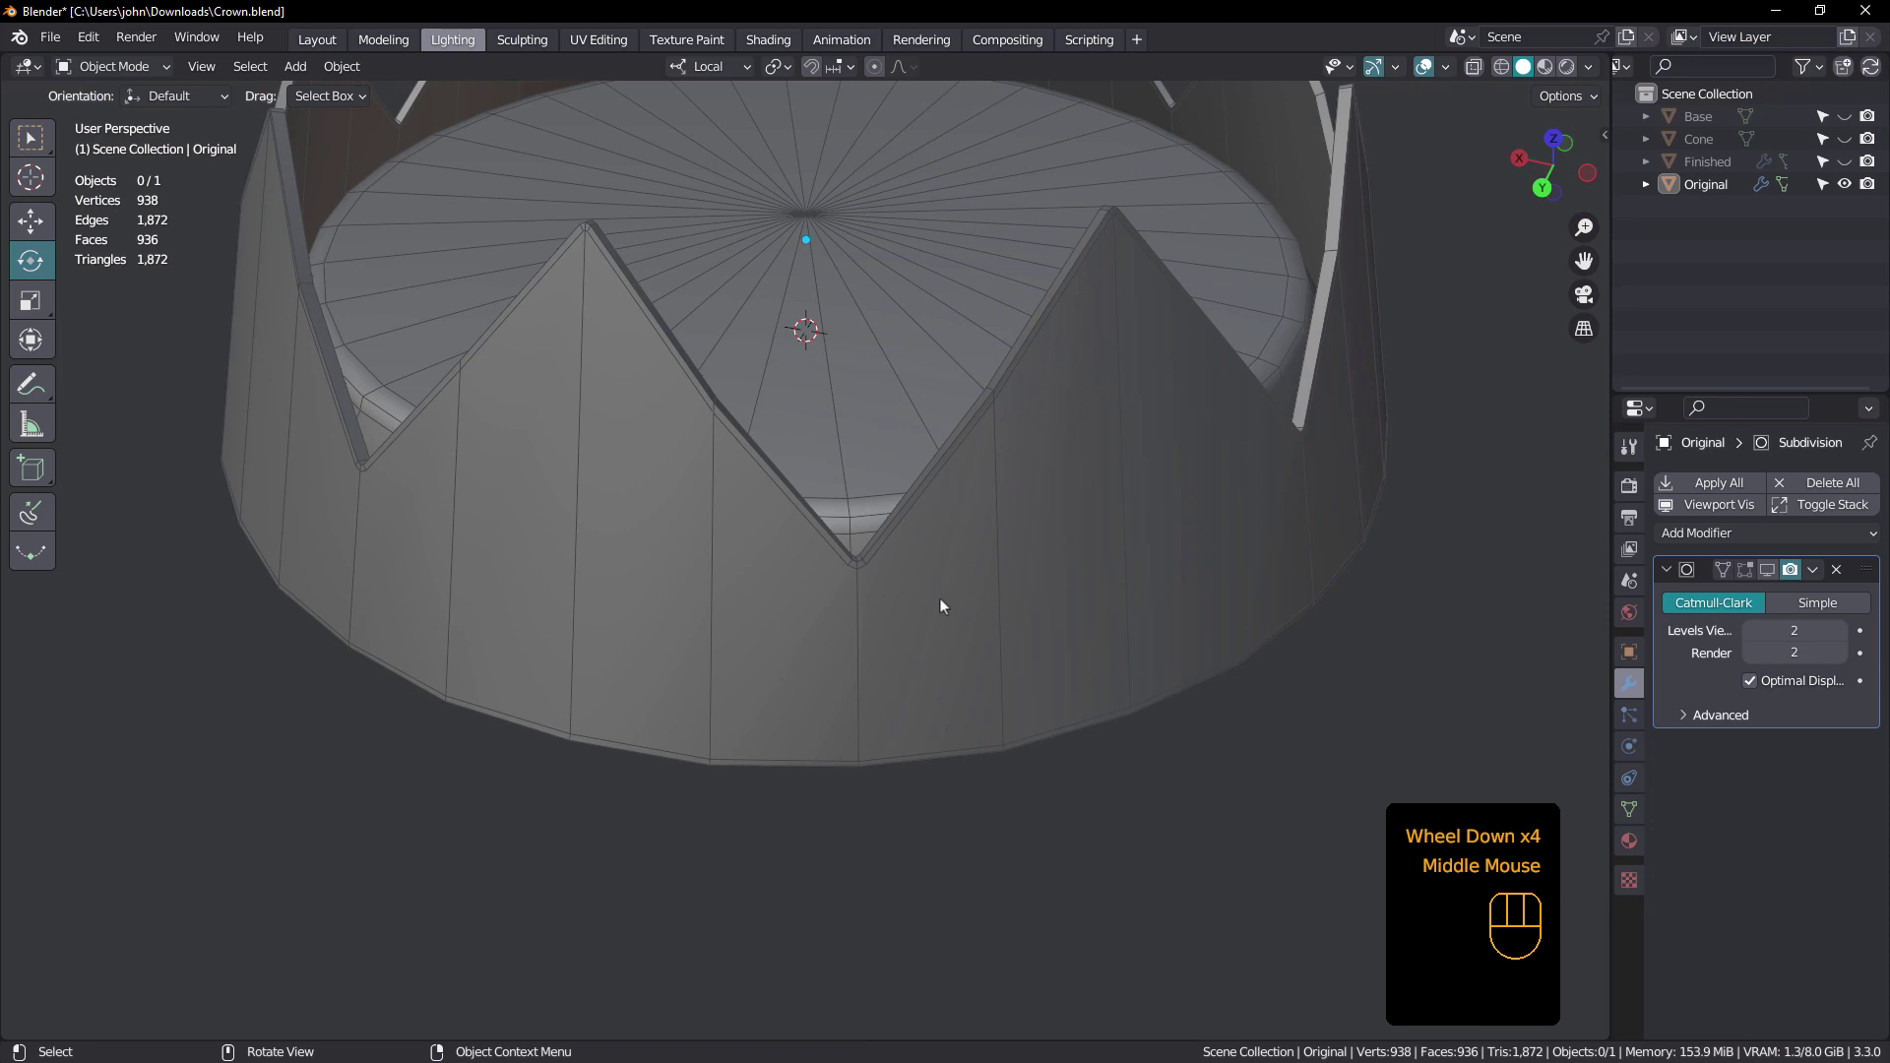
middle_click_drag(906, 598, 638, 345)
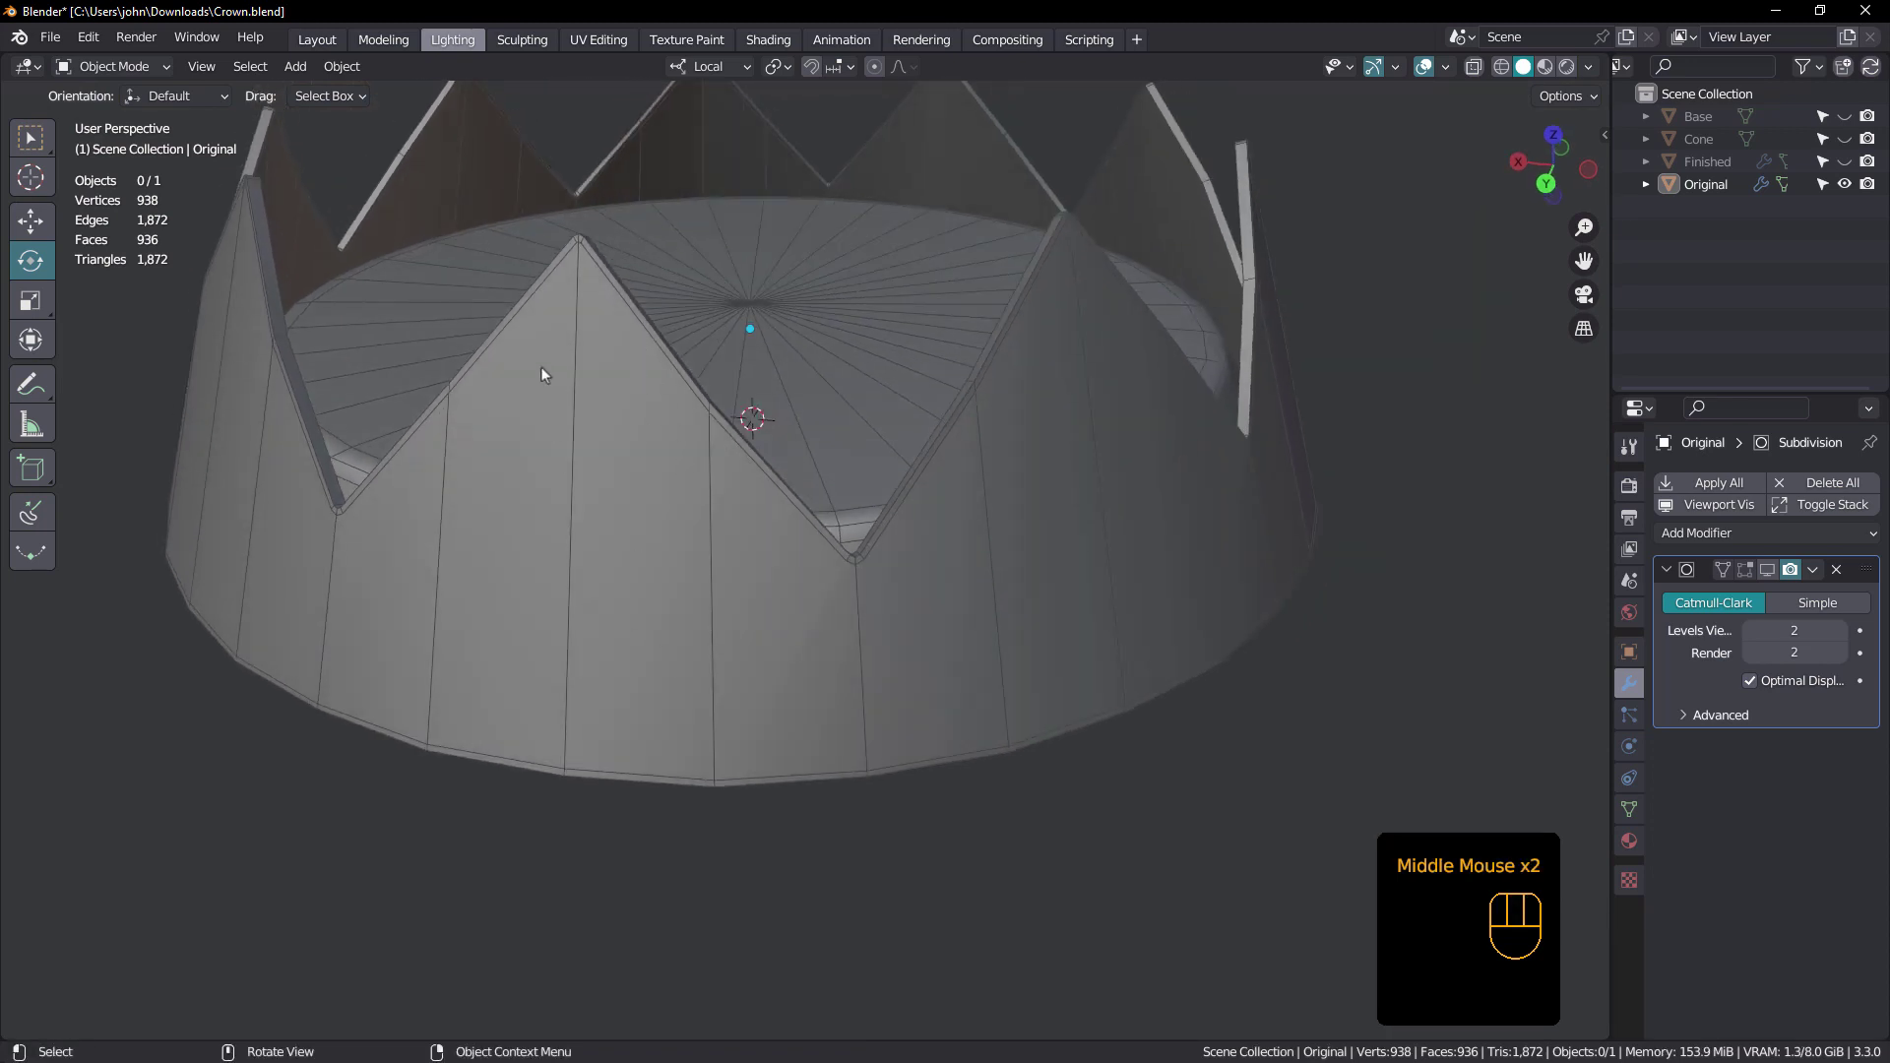
middle_click_drag(638, 542, 620, 537)
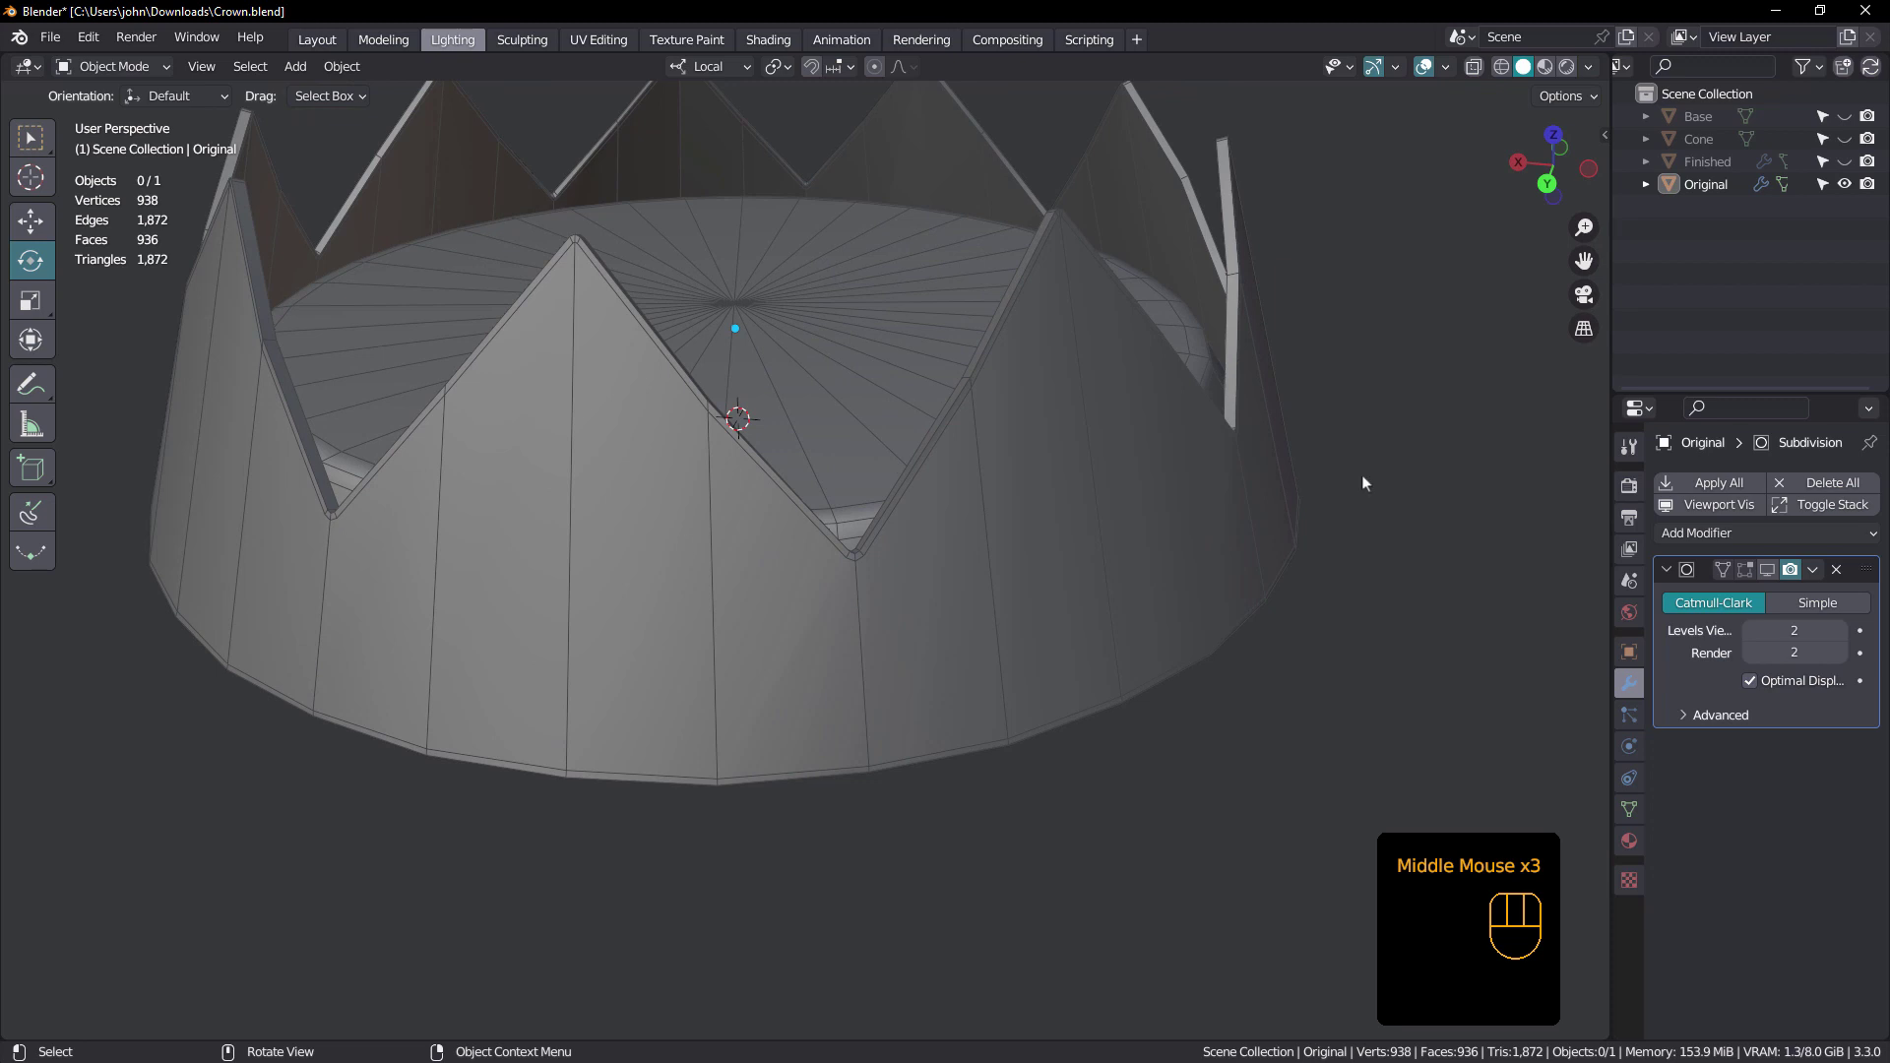
- Turn the crown's Subdivision modifier back on in the viewport and Edit Mode, and enable its on-cage display
left_click(1768, 570)
left_click(1745, 570)
left_click(1723, 570)
middle_click_drag(687, 427, 682, 403)
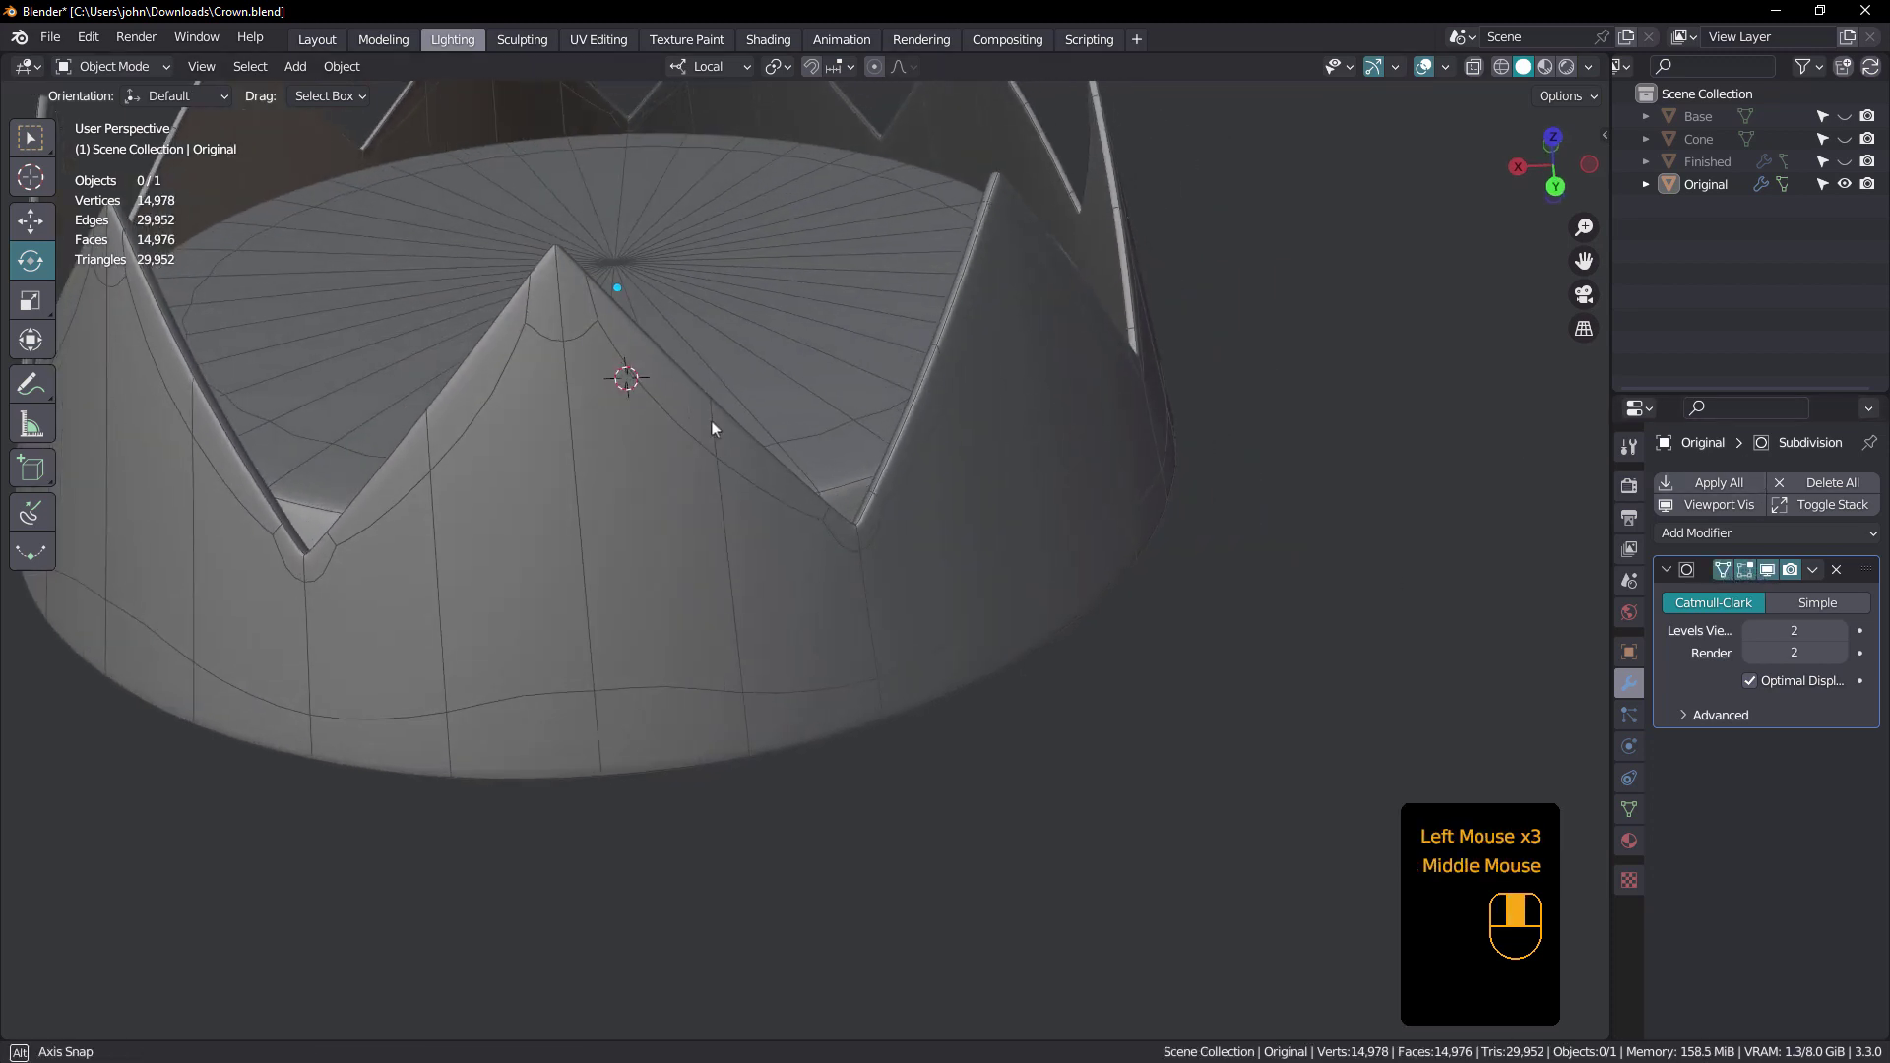
- Examine the subdivided crown's edge flow around the spikes, notches and lower wall
scroll(582, 308, "up", 3)
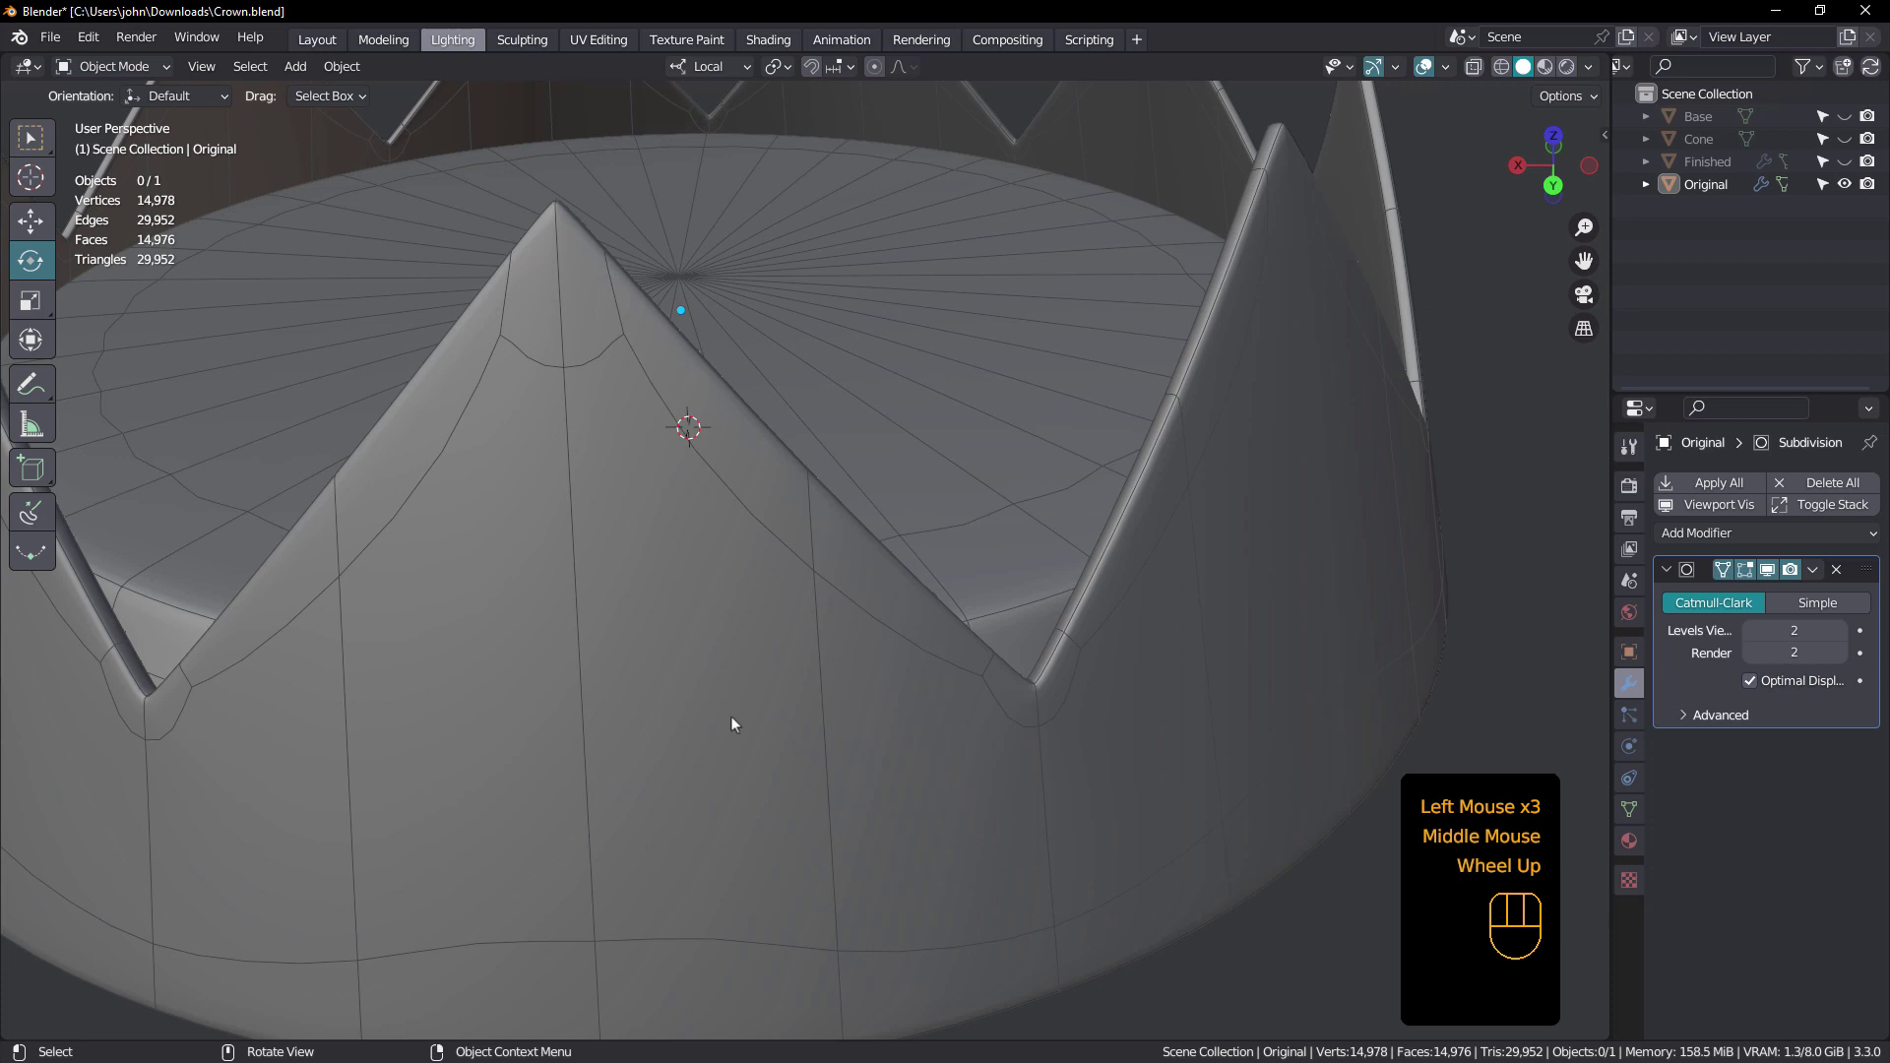
scroll(818, 641, "down", 2)
mouse_move(819, 641)
middle_mouse_down()
mouse_move(735, 607)
mouse_move(1005, 684)
mouse_move(933, 632)
mouse_move(846, 652)
middle_mouse_up()
scroll(1005, 684, "up", 1)
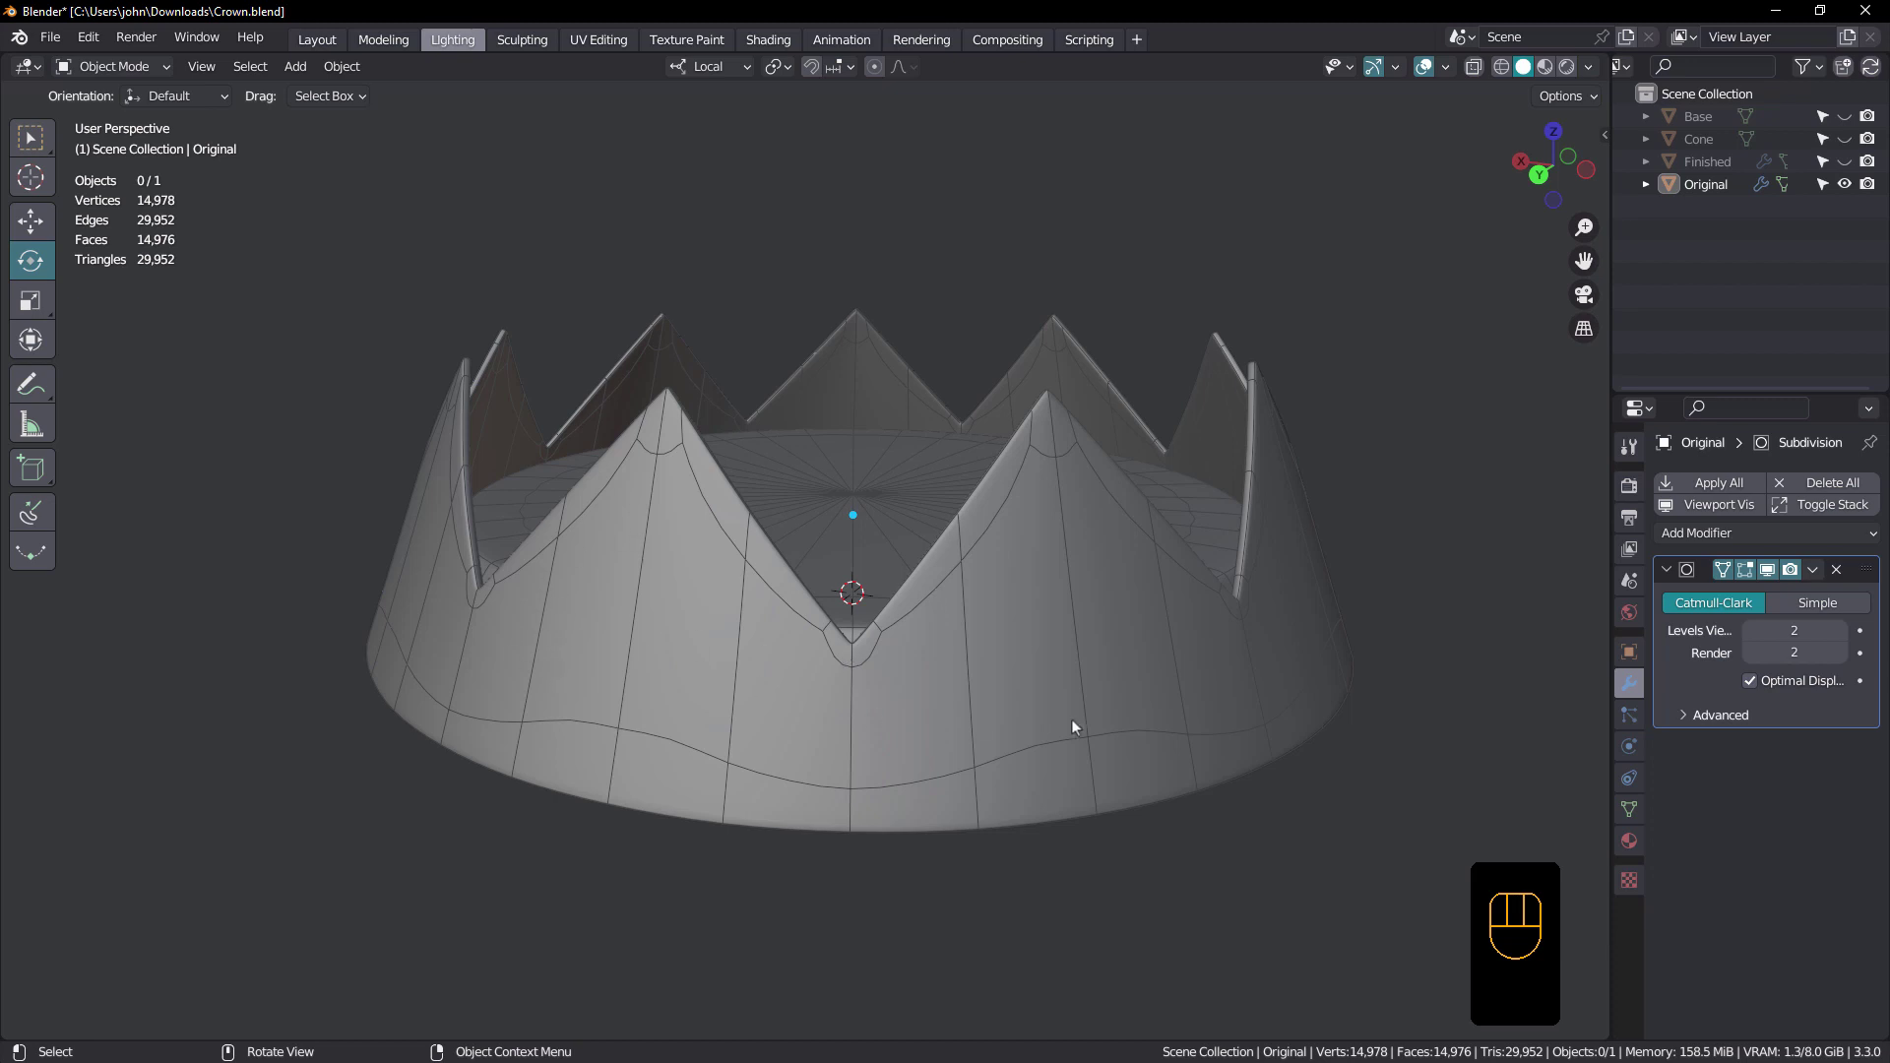
middle_click_drag(1053, 707, 865, 656)
scroll(875, 662, "up", 1)
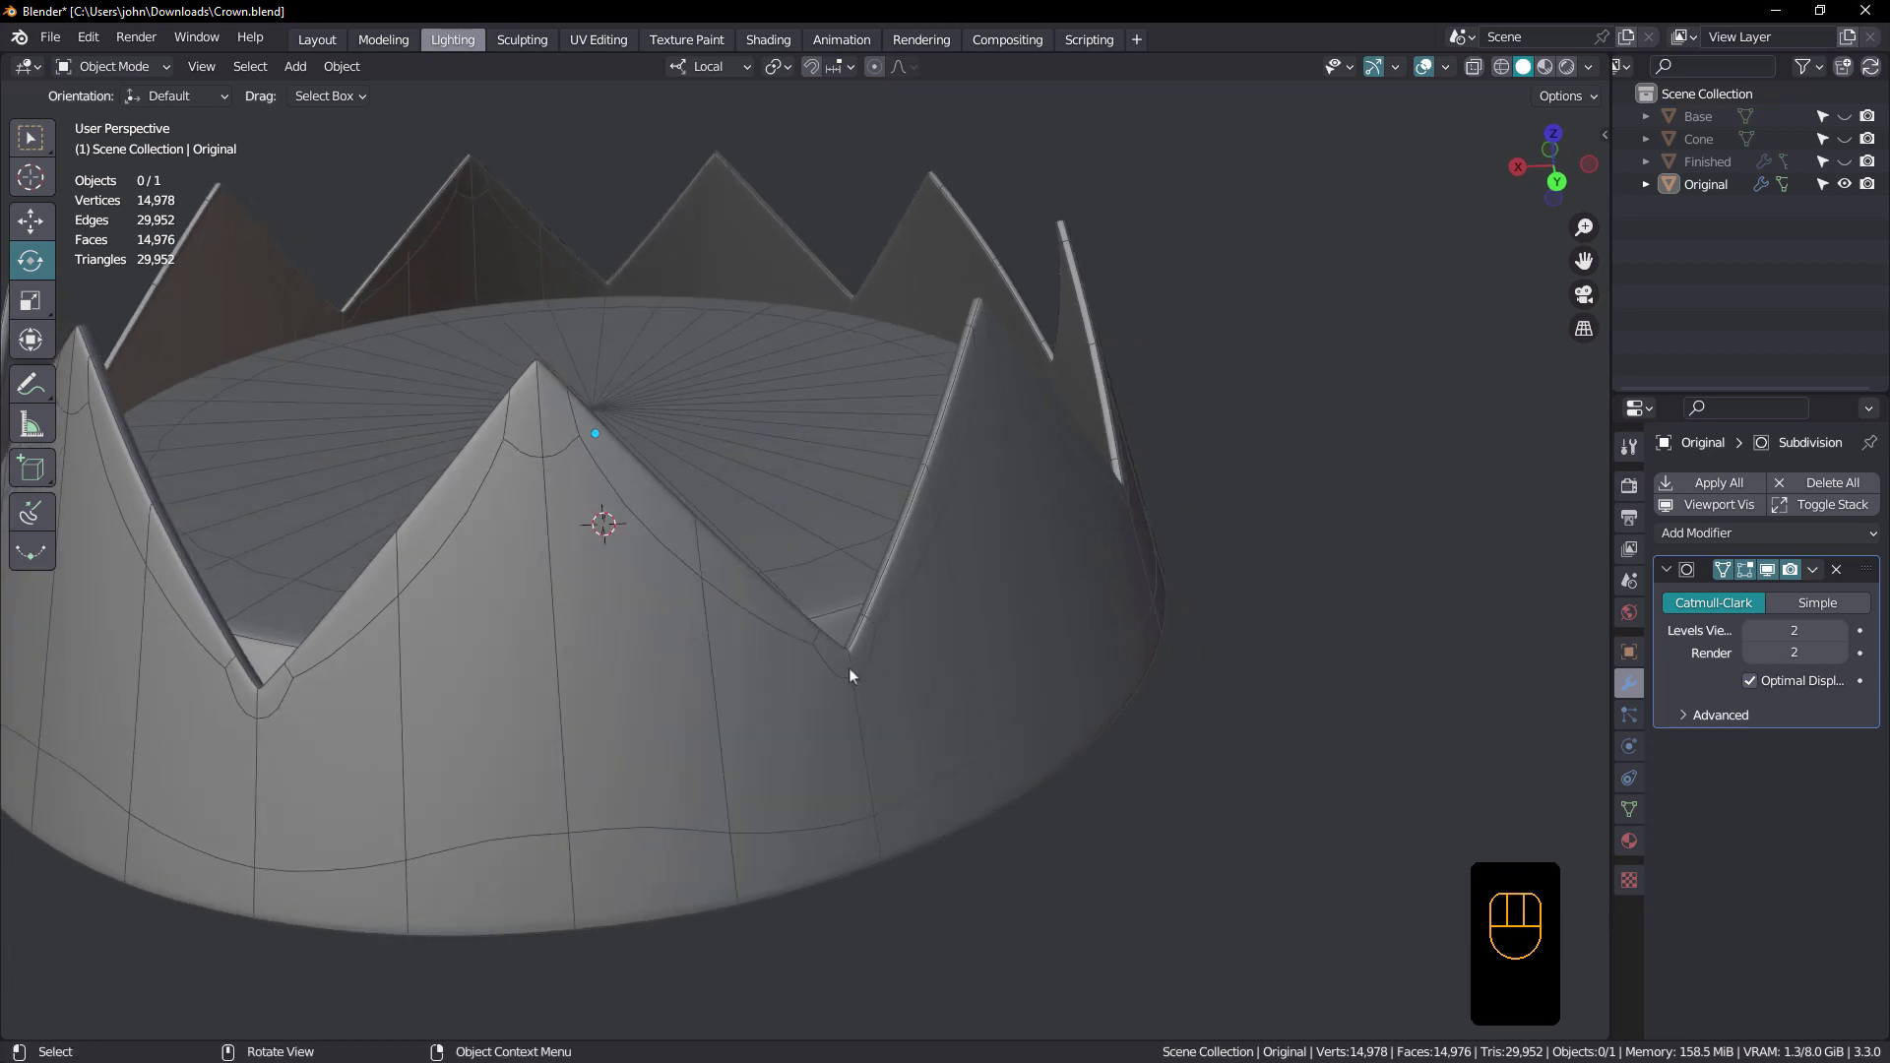
middle_click_drag(680, 595, 1008, 631)
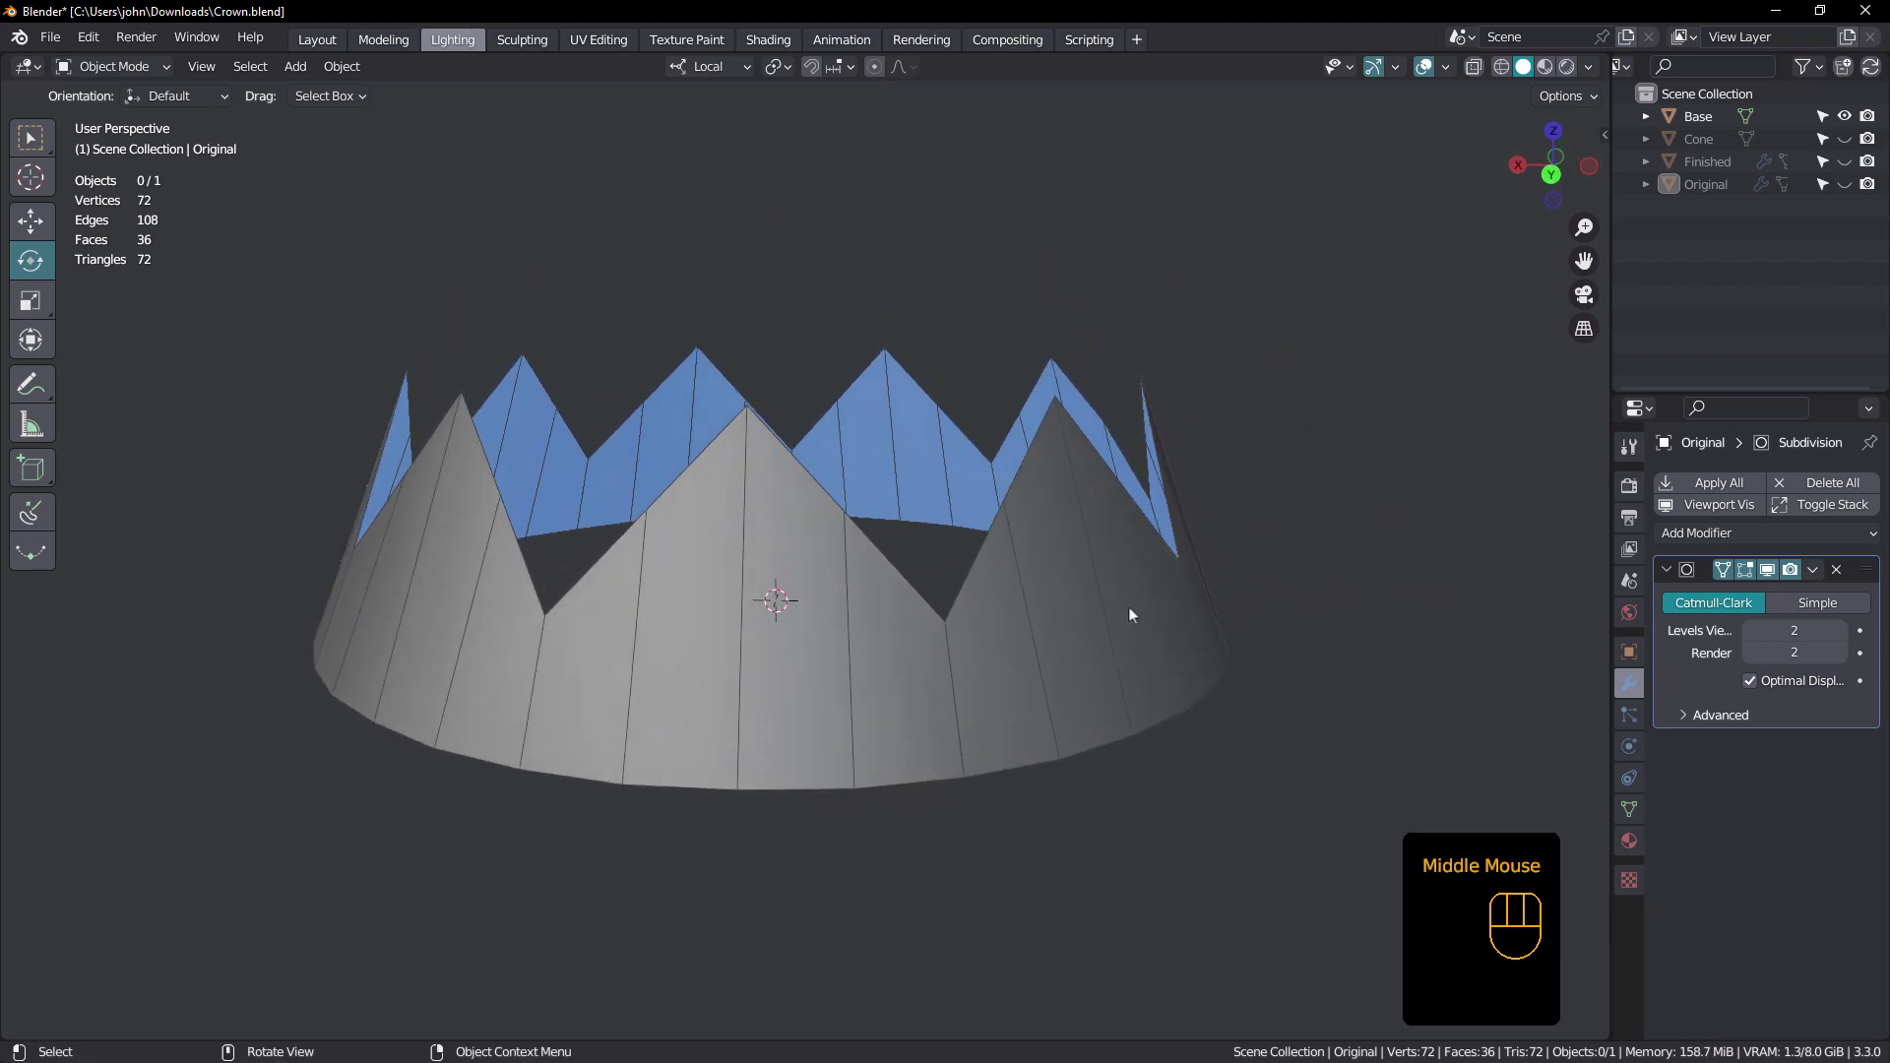
- Show the Cone object around the Base crown and look up the Cone primitive among the addable meshes
middle_click_drag(1008, 603, 1040, 640)
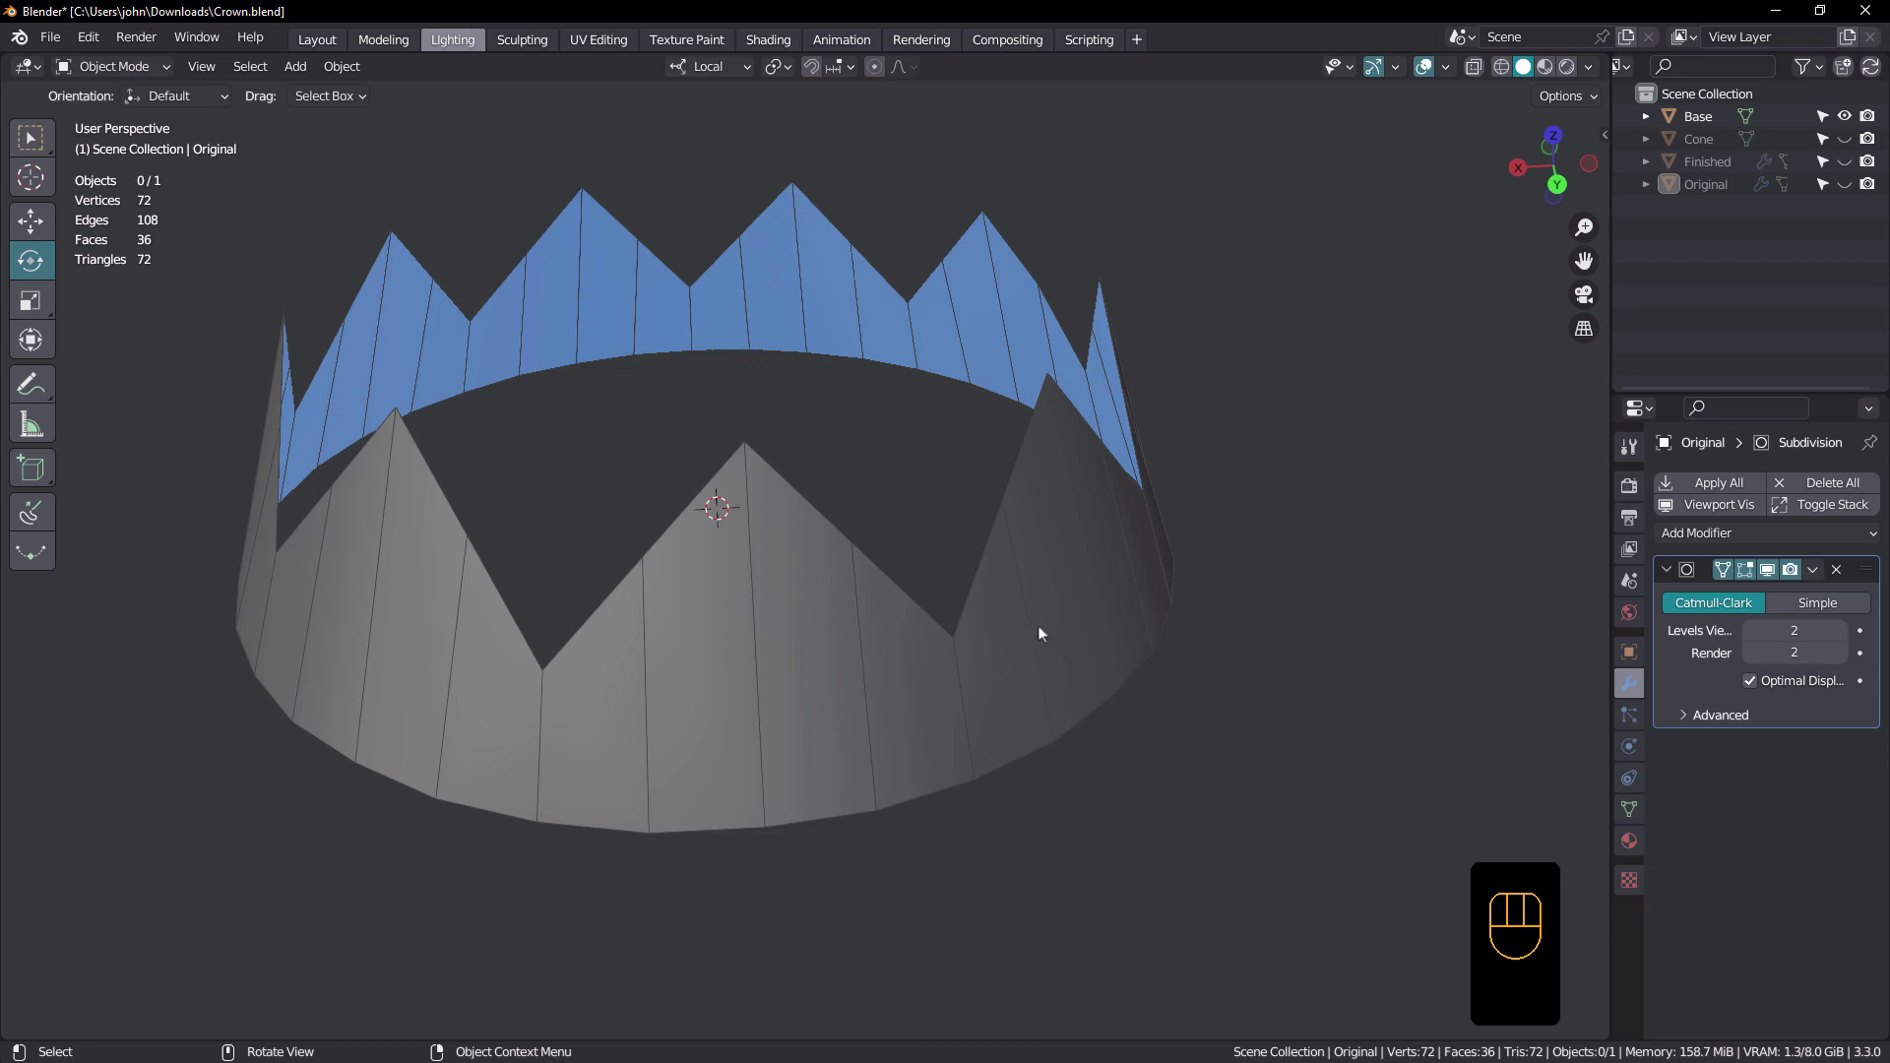
middle_click_drag(1036, 629, 1040, 587)
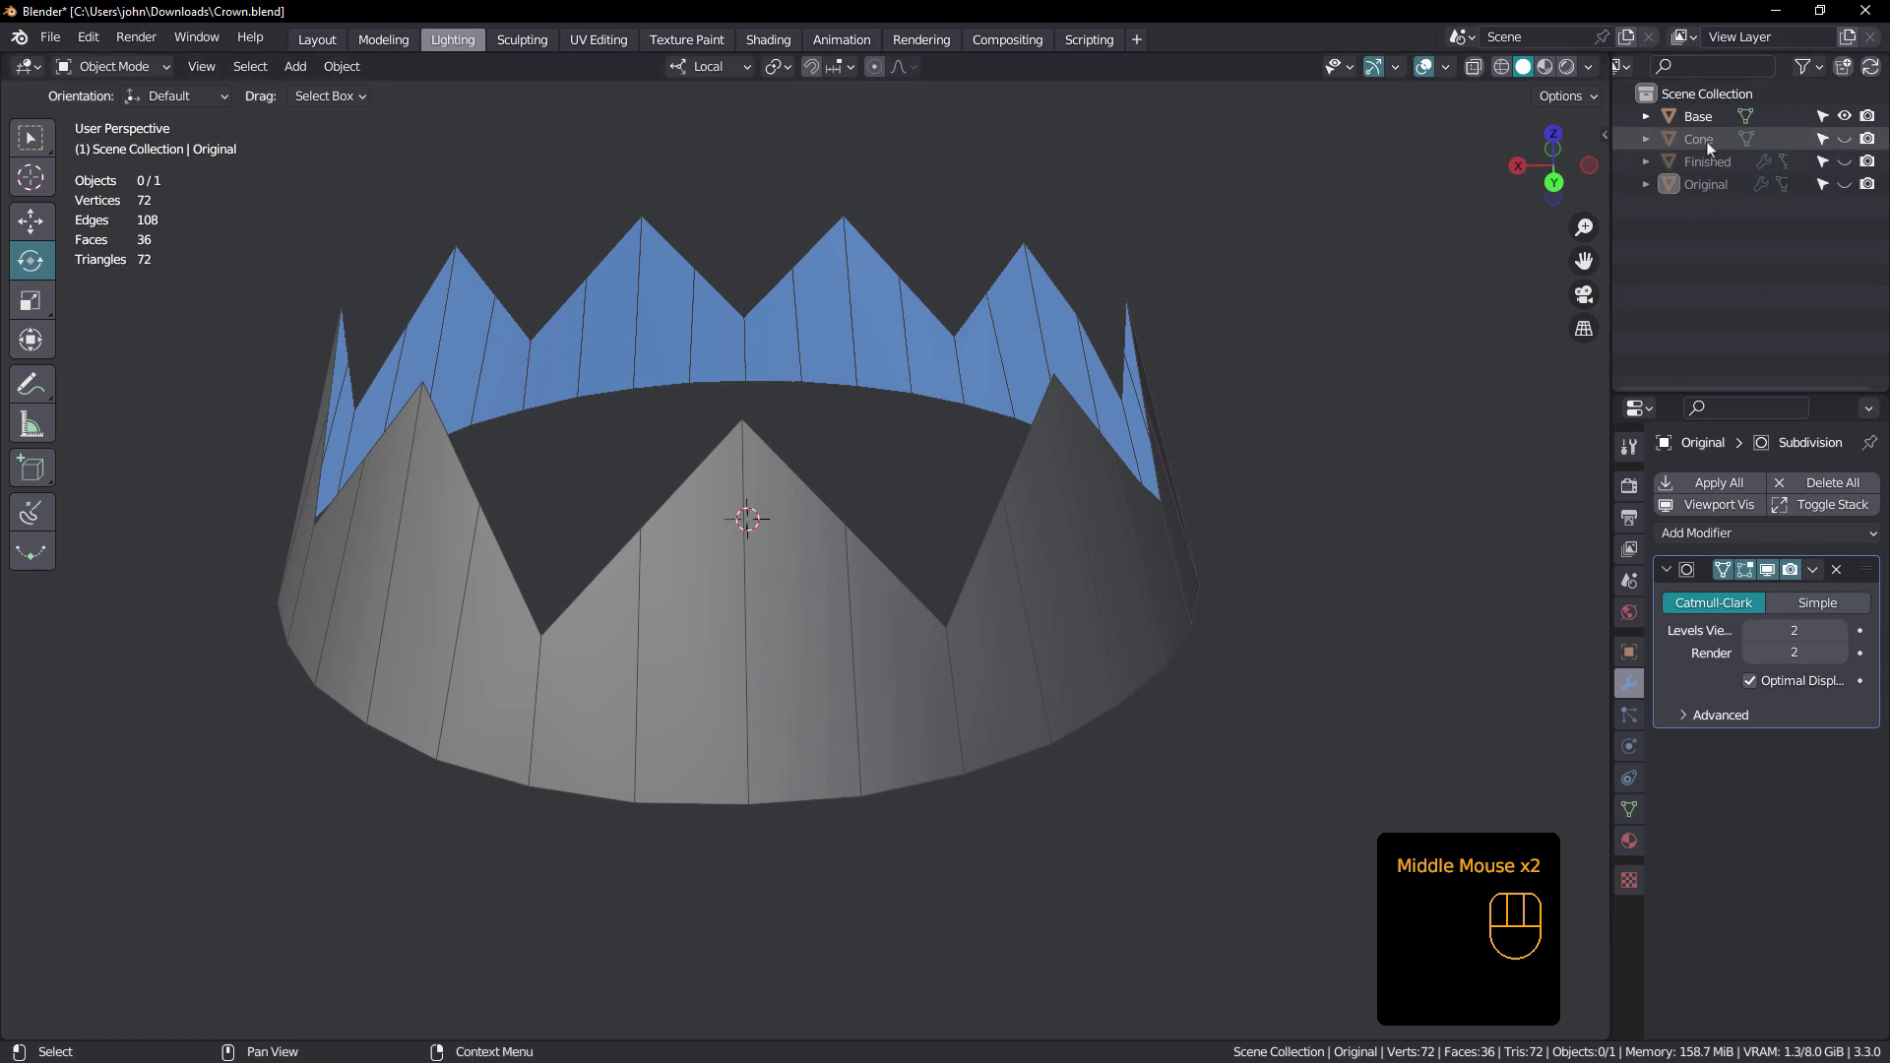
left_click(1844, 139)
scroll(1073, 408, "down", 2)
middle_click_drag(1044, 404, 1109, 452)
key("shift+a")
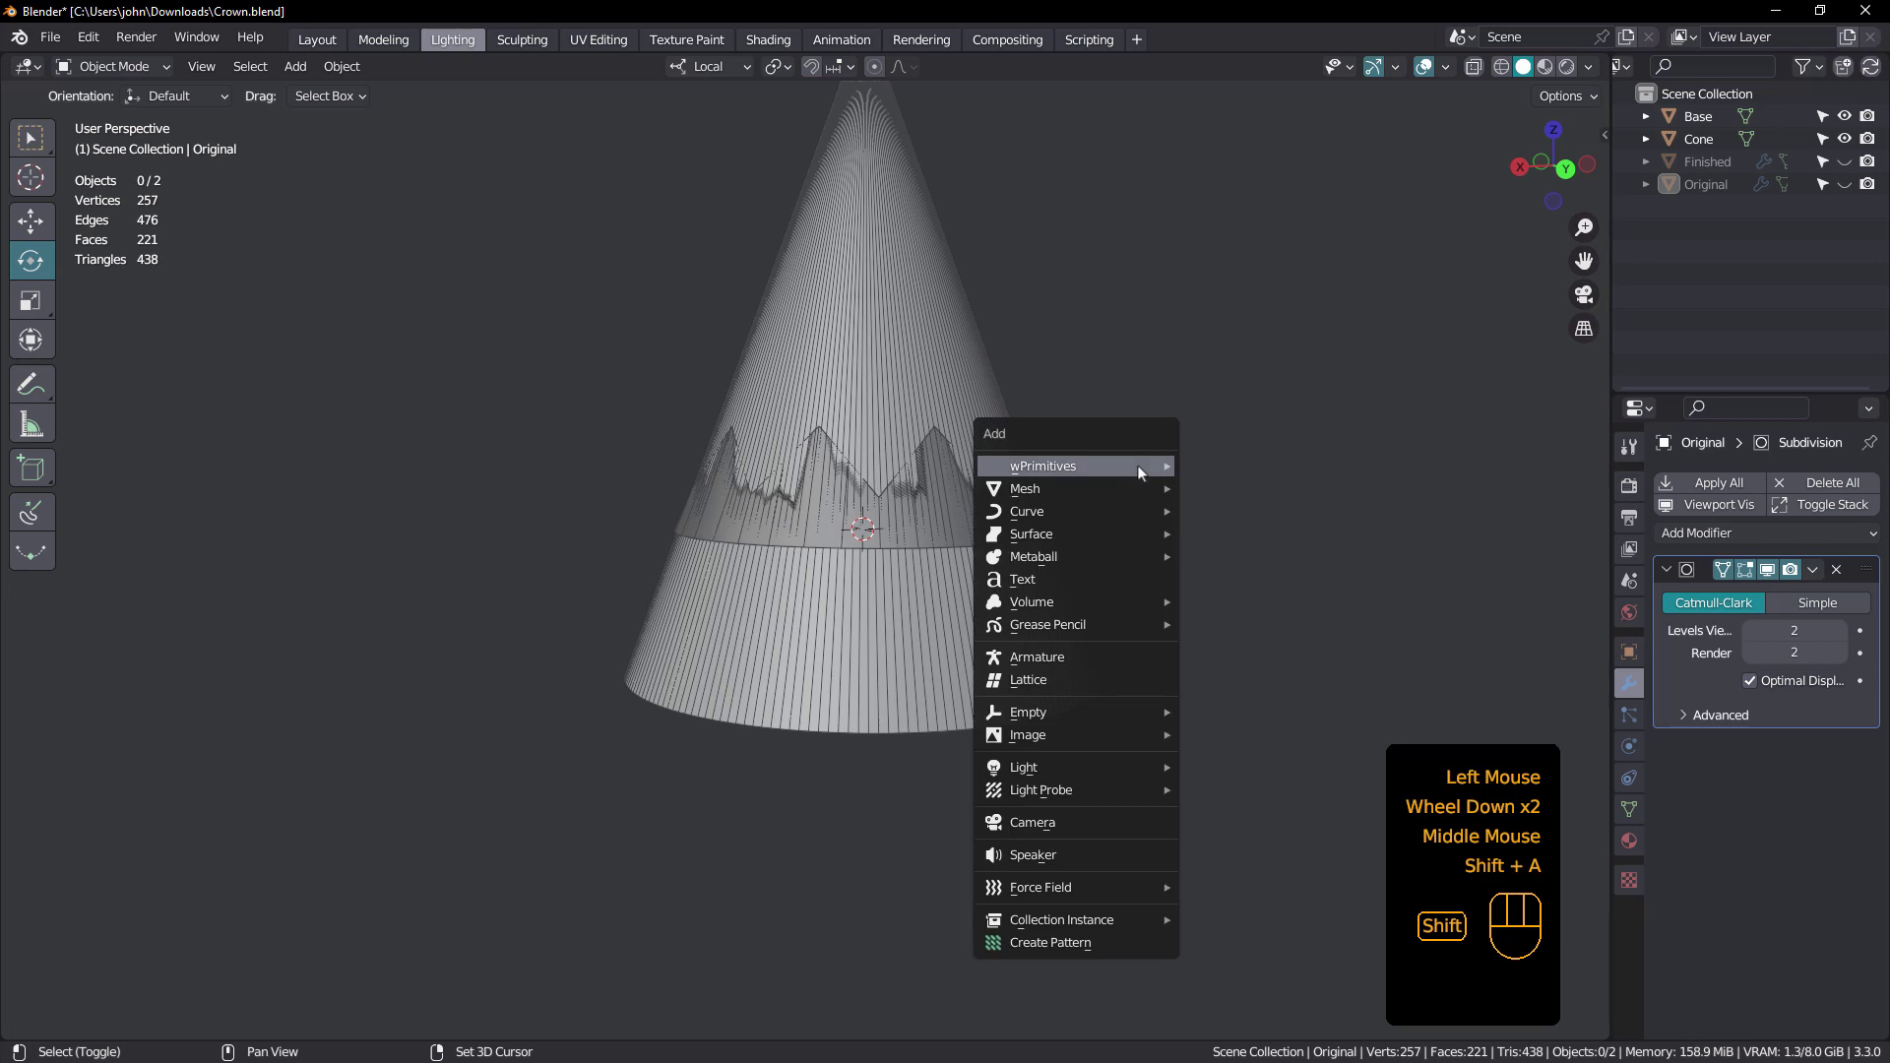
mouse_move(1083, 488)
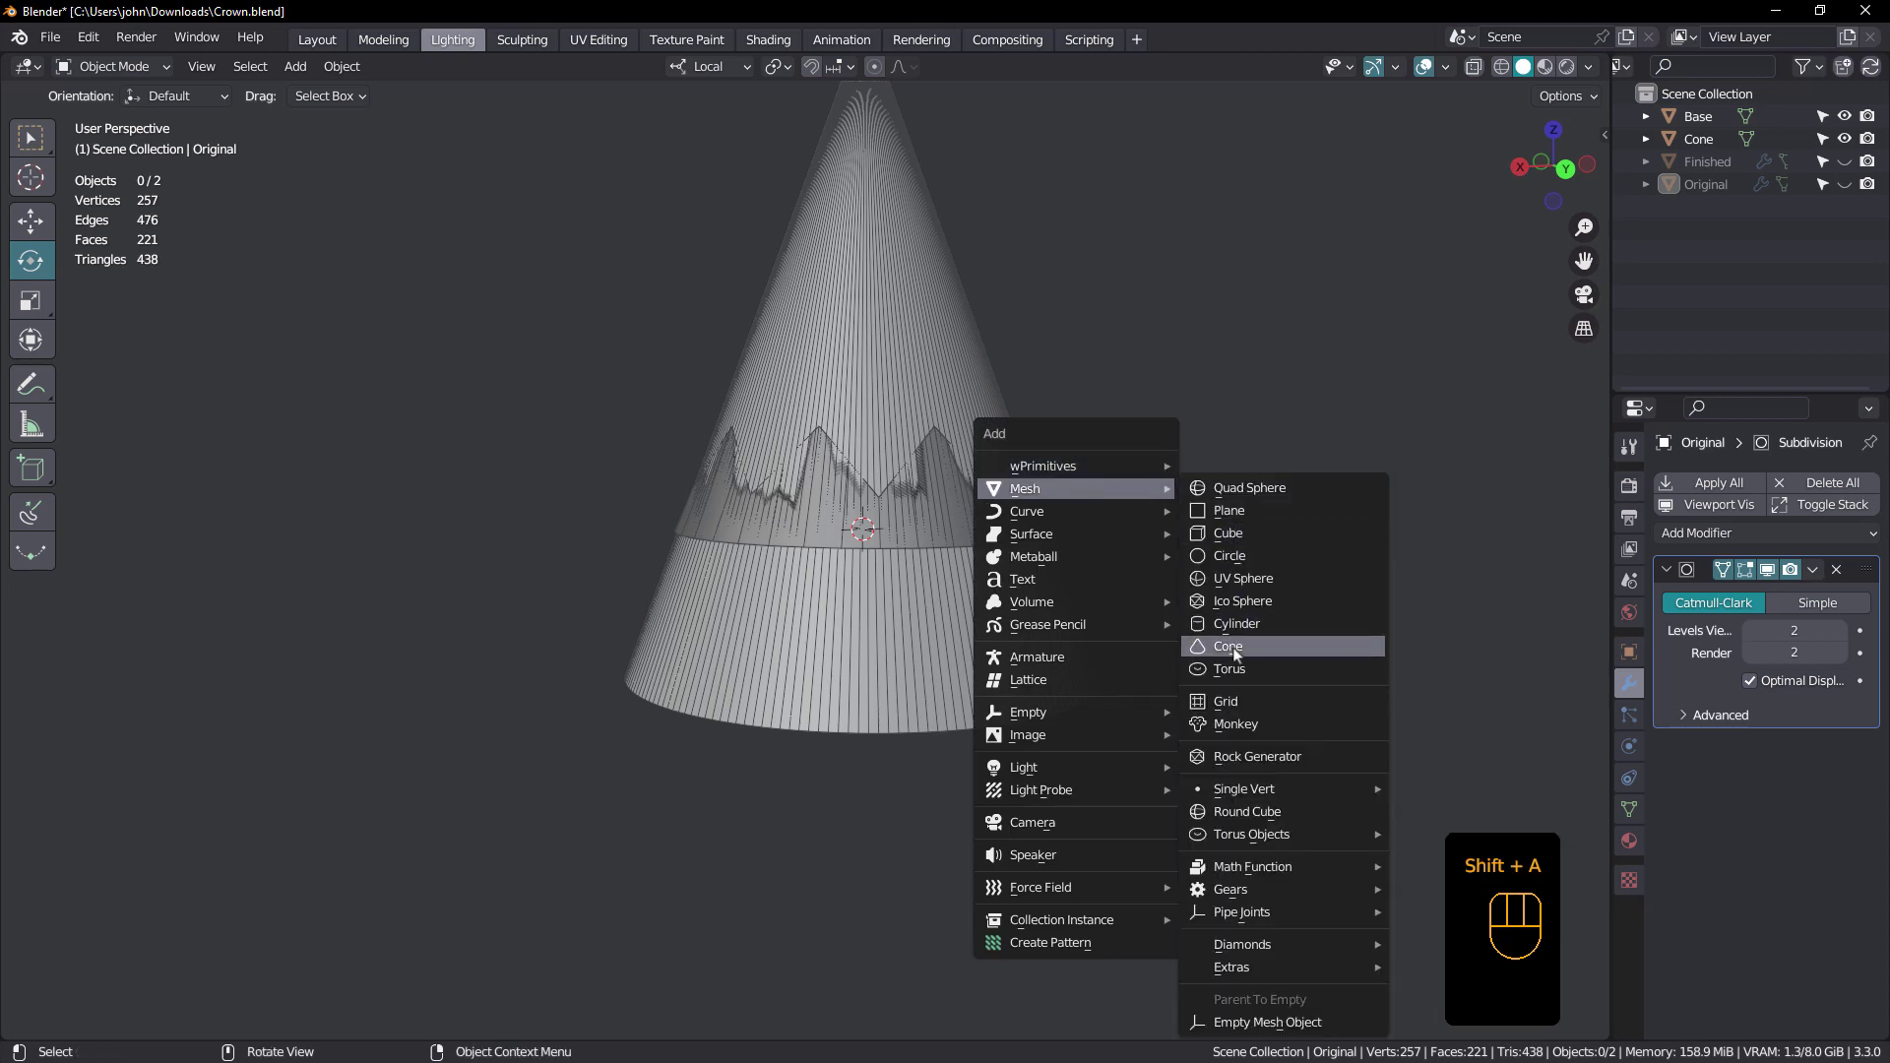
key("Escape")
- Examine how the Base crown follows the Cone's surface, and hide the Cone again
scroll(911, 485, "up", 2)
middle_click_drag(911, 485, 922, 485)
scroll(919, 401, "up", 2)
middle_click_drag(935, 396, 818, 600)
left_click(1845, 139)
scroll(873, 557, "down", 1)
scroll(809, 565, "up", 2)
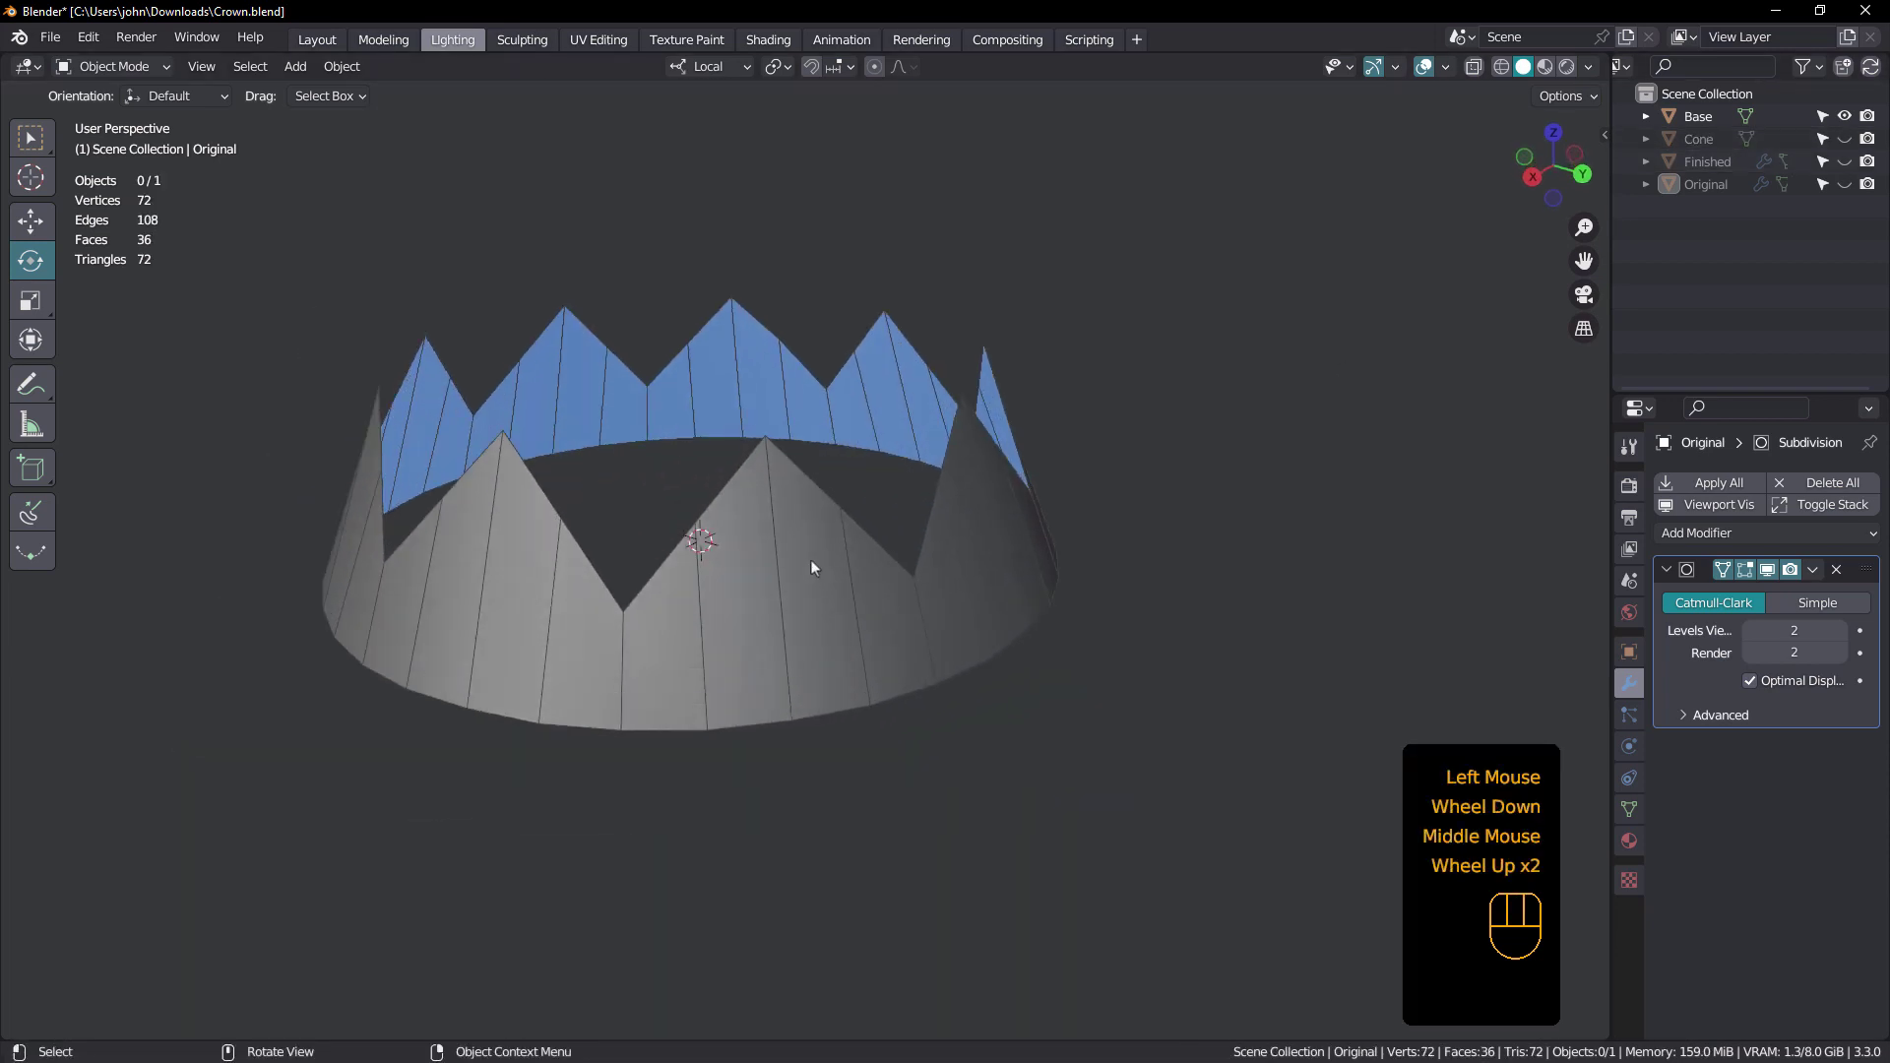
- Add a Subdivision Surface modifier to the Base crown, try the Simple type, and set it back to Catmull-Clark
left_click(809, 567)
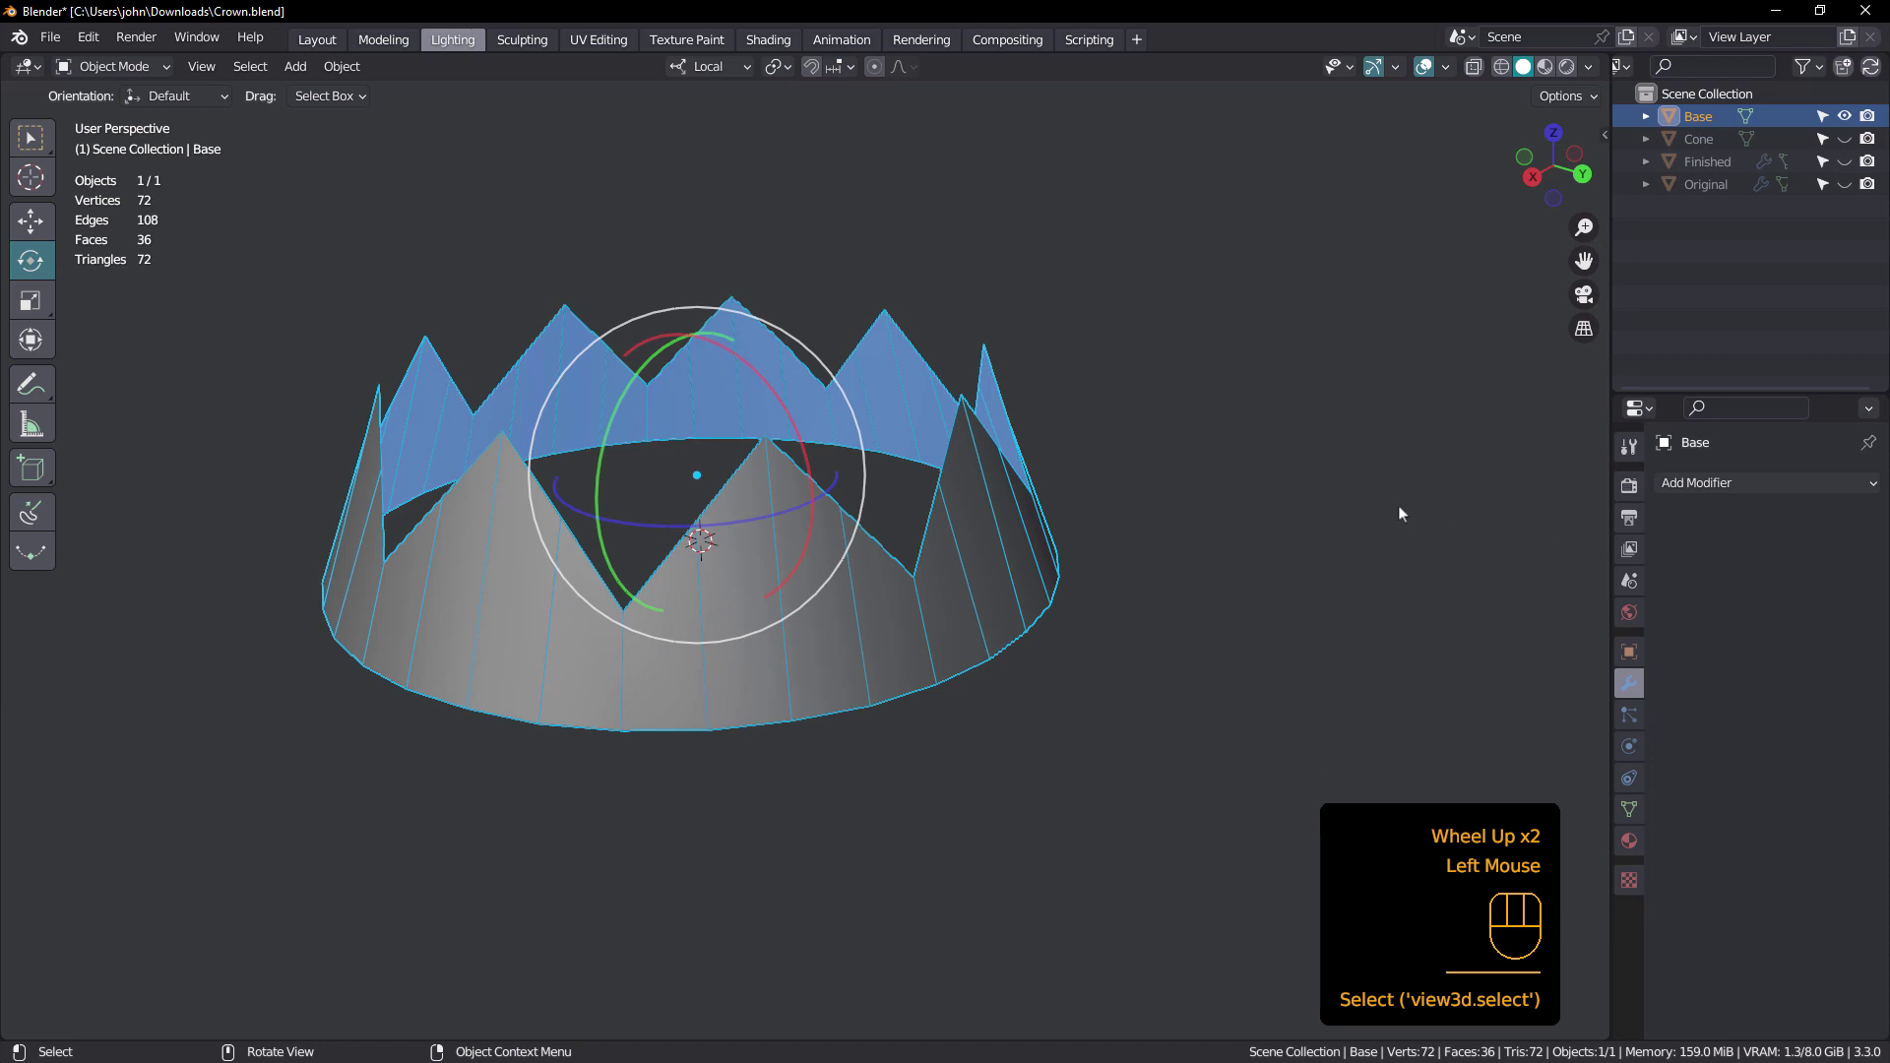
left_click(1738, 483)
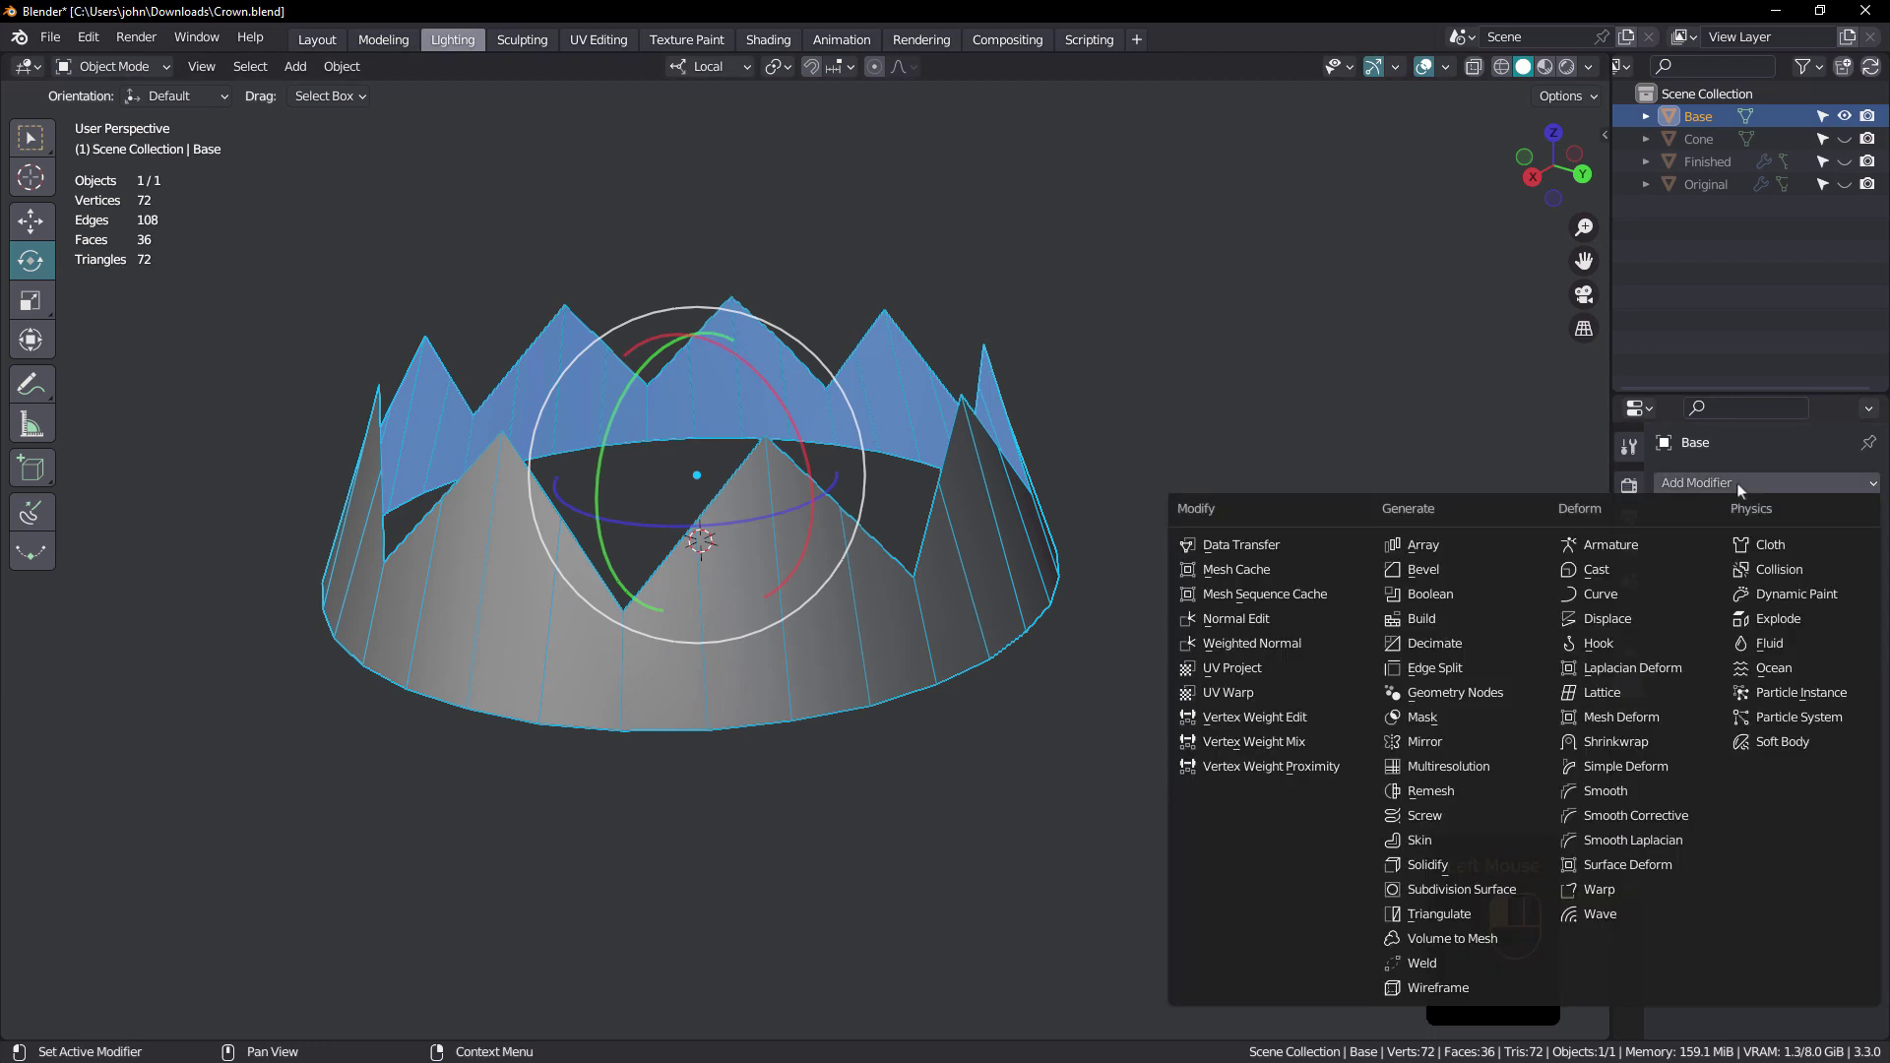
left_click(1465, 889)
middle_click_drag(1079, 604, 979, 443)
left_click(1842, 606)
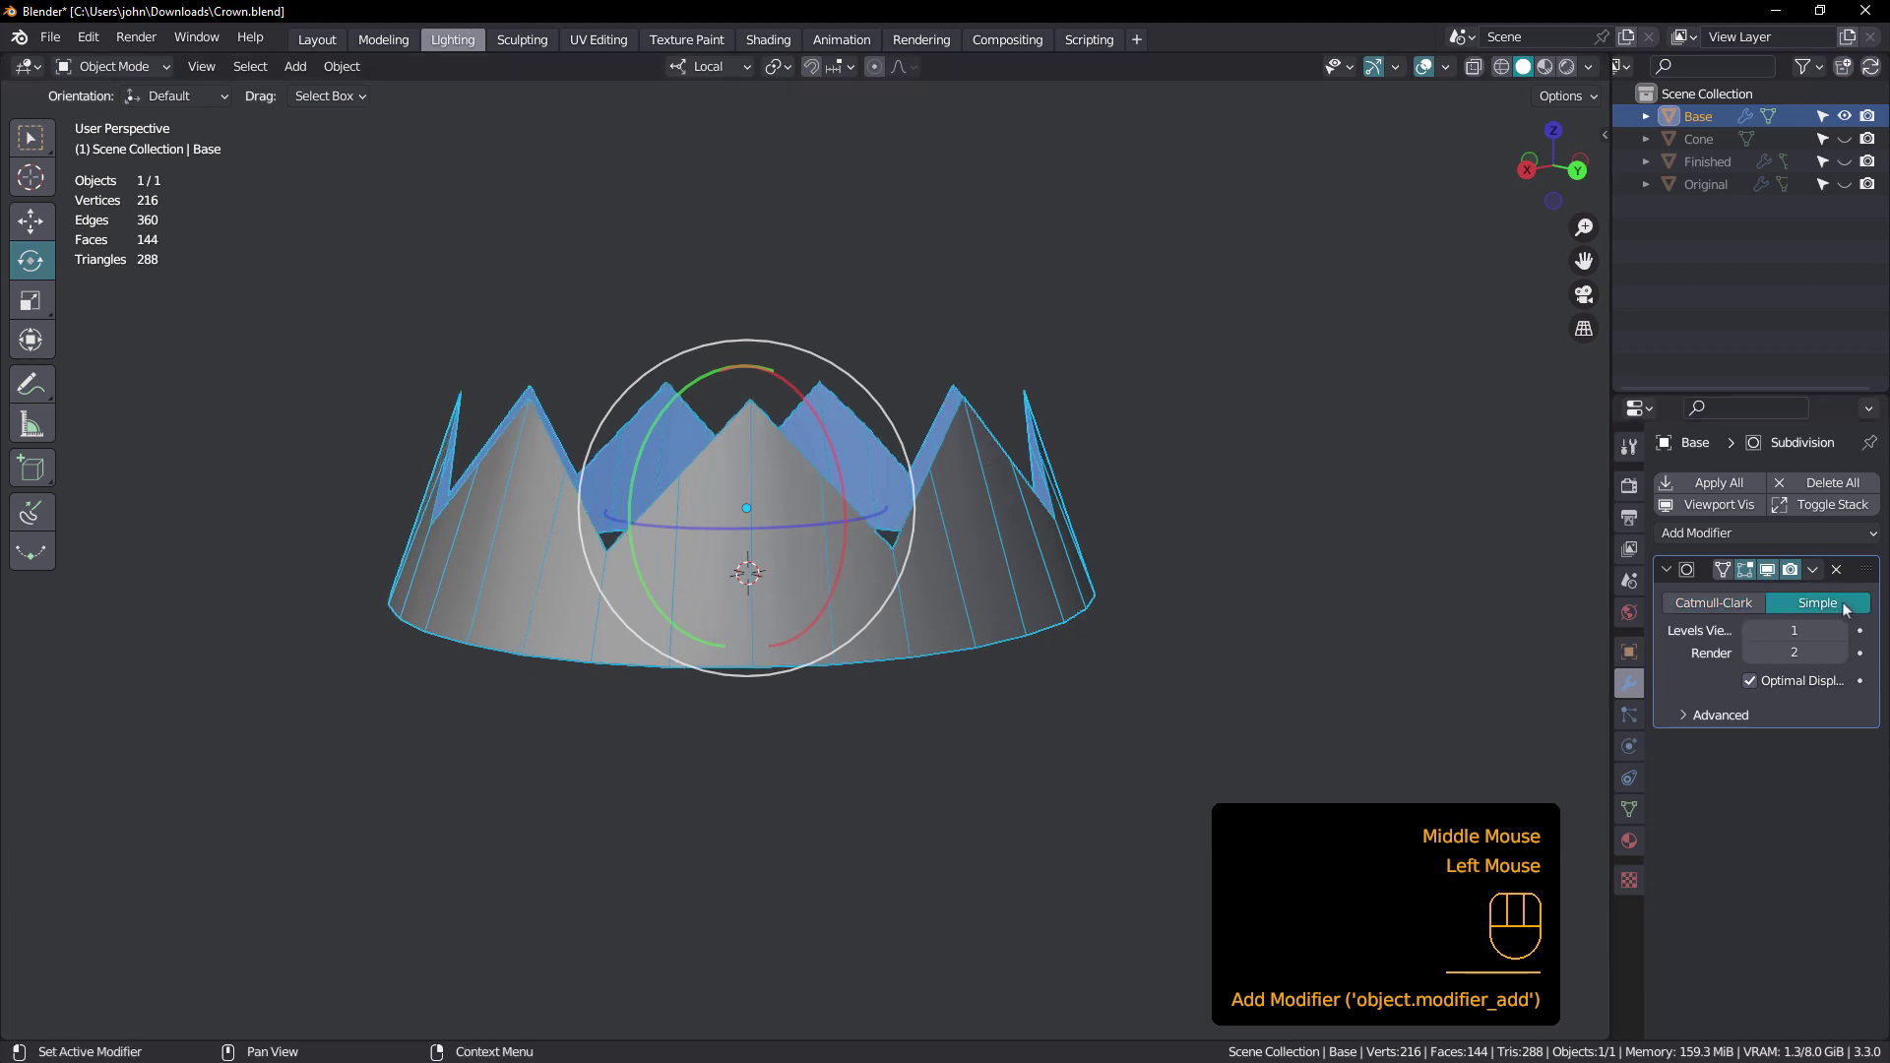
left_click(1714, 603)
middle_click_drag(1148, 597, 979, 565)
scroll(978, 547, "up", 1)
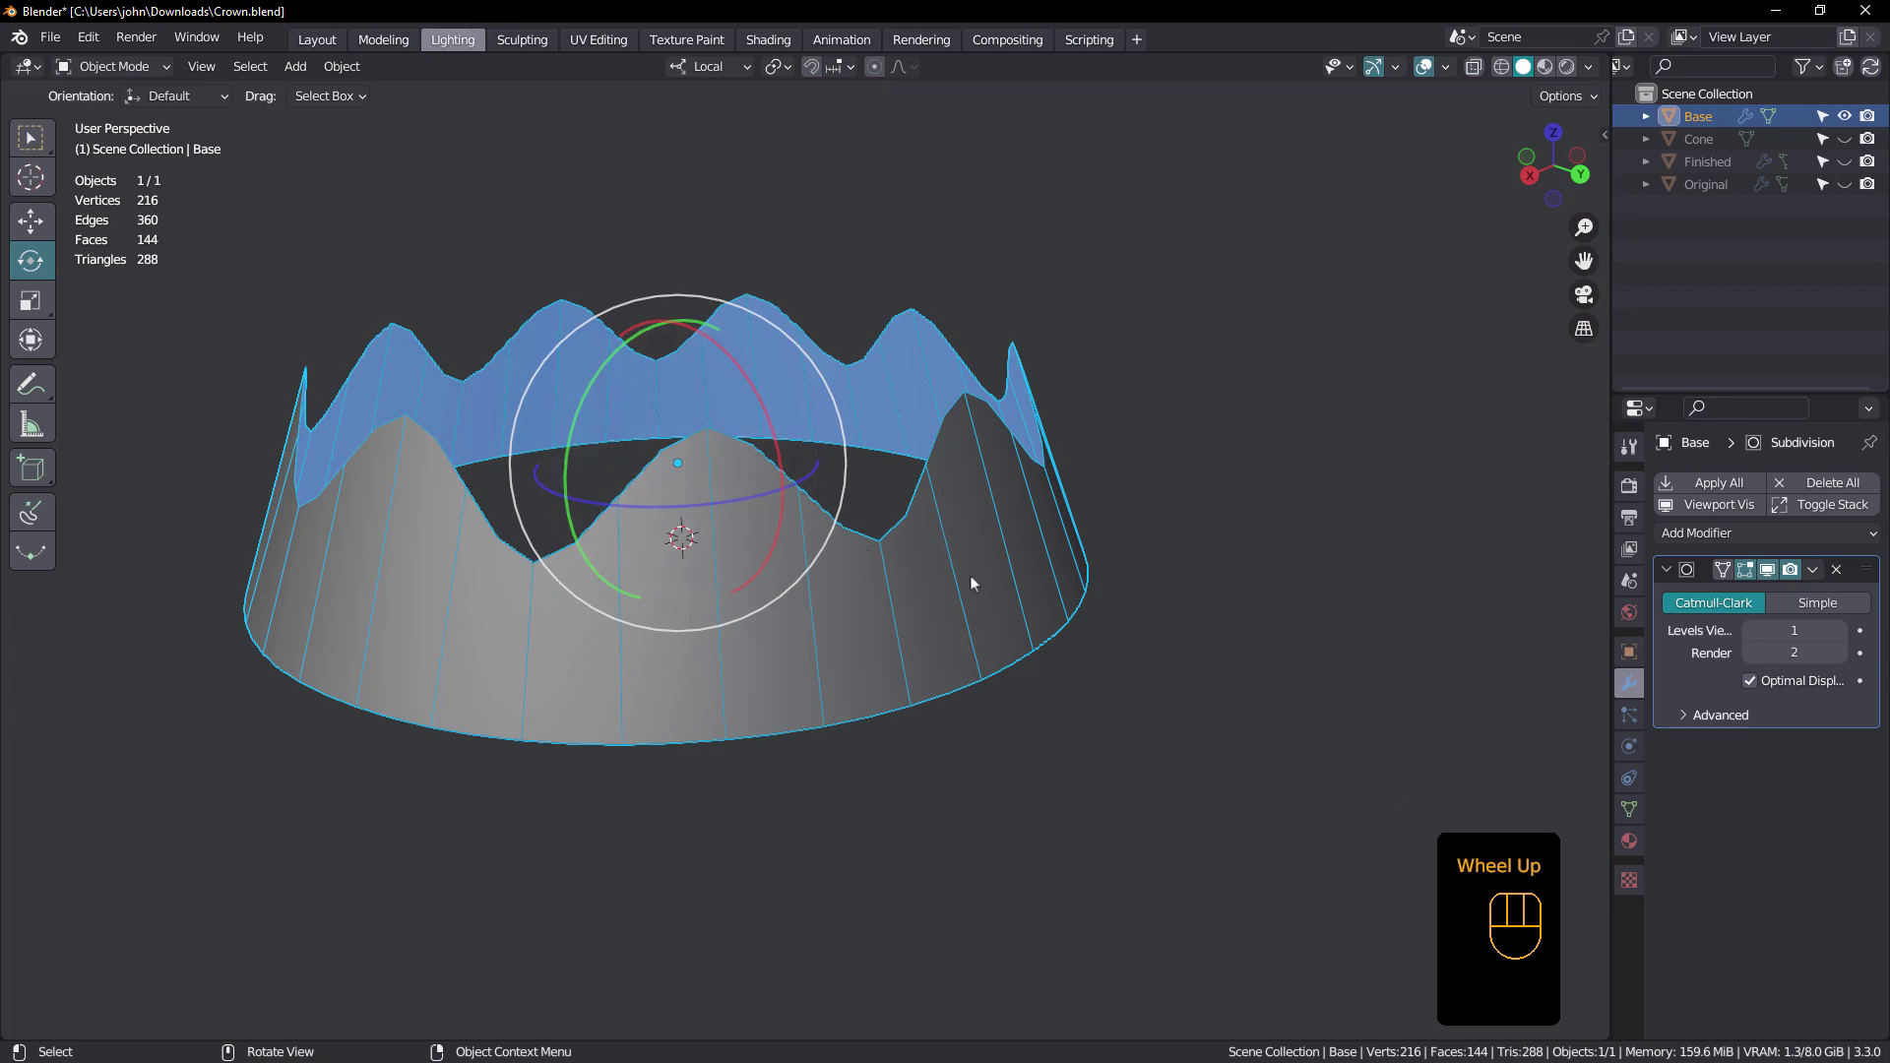
- In Edit Mode with vertex selection, select the lowest vertex of every notch around the Base crown
key("Tab")
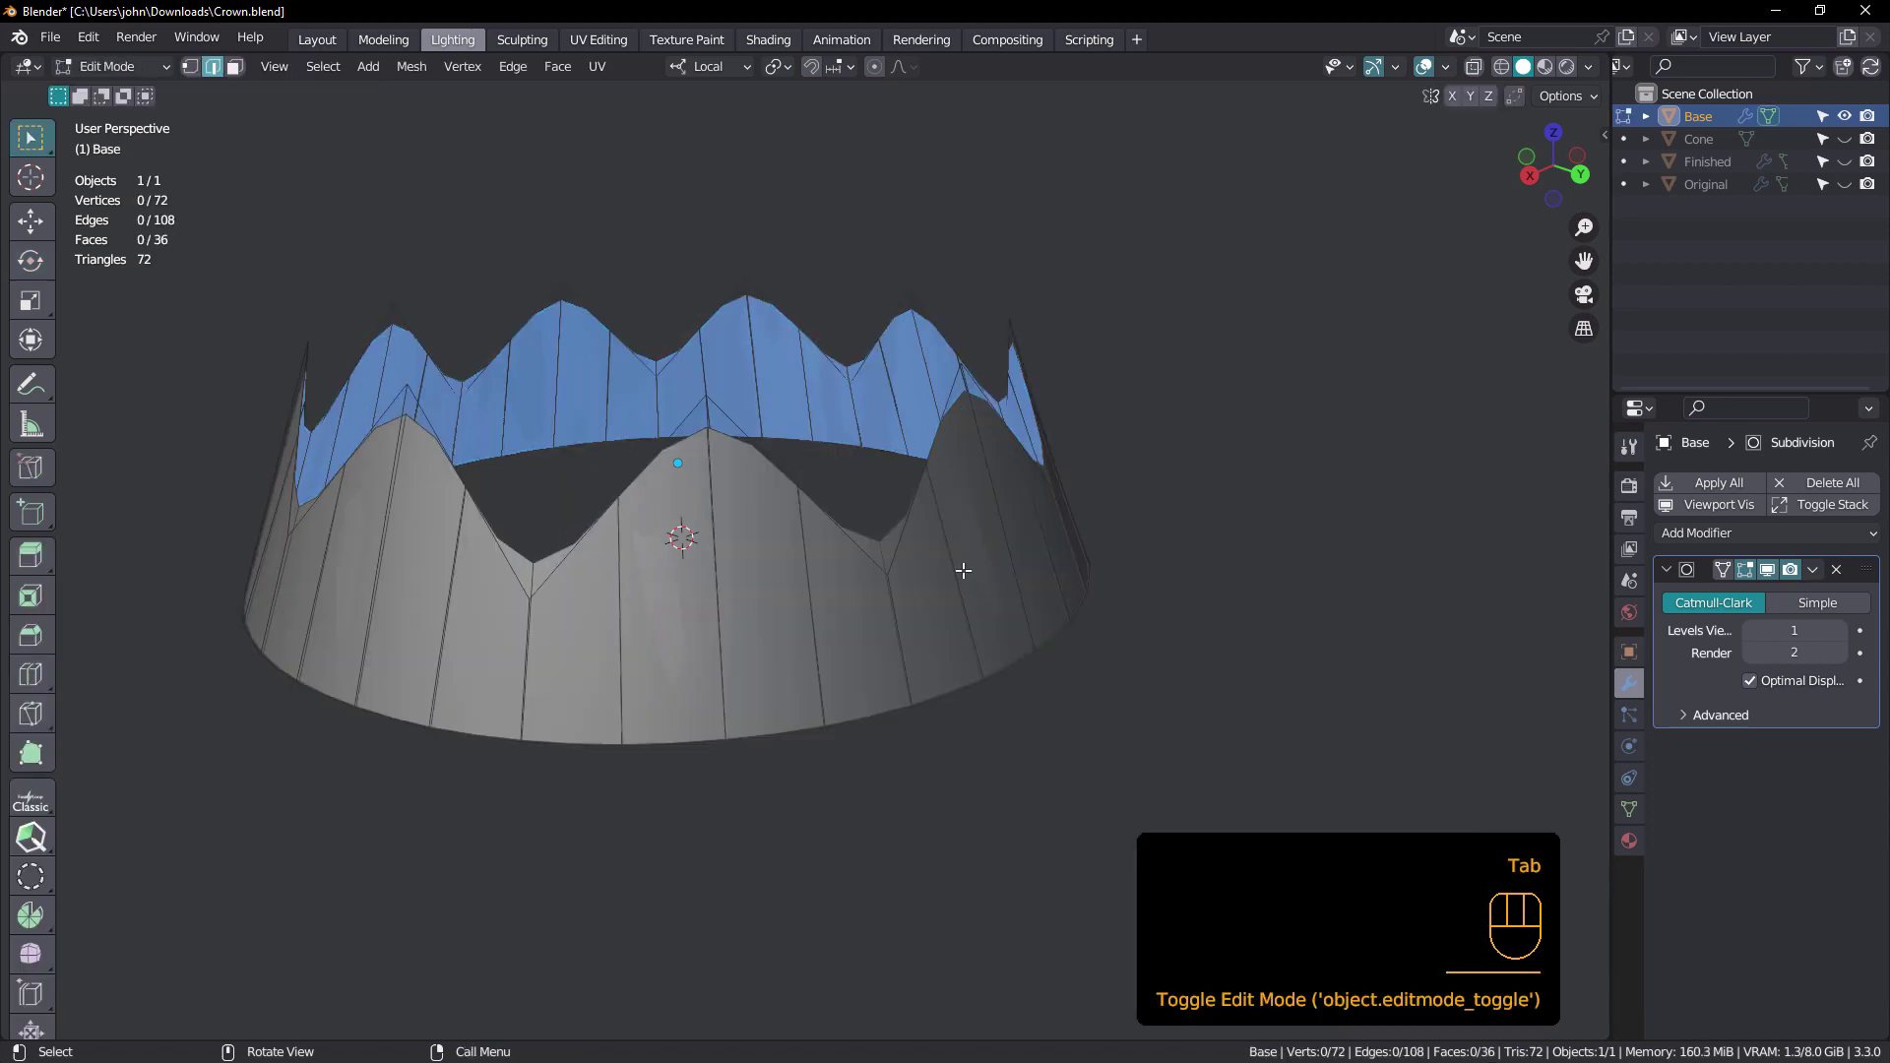
key("1")
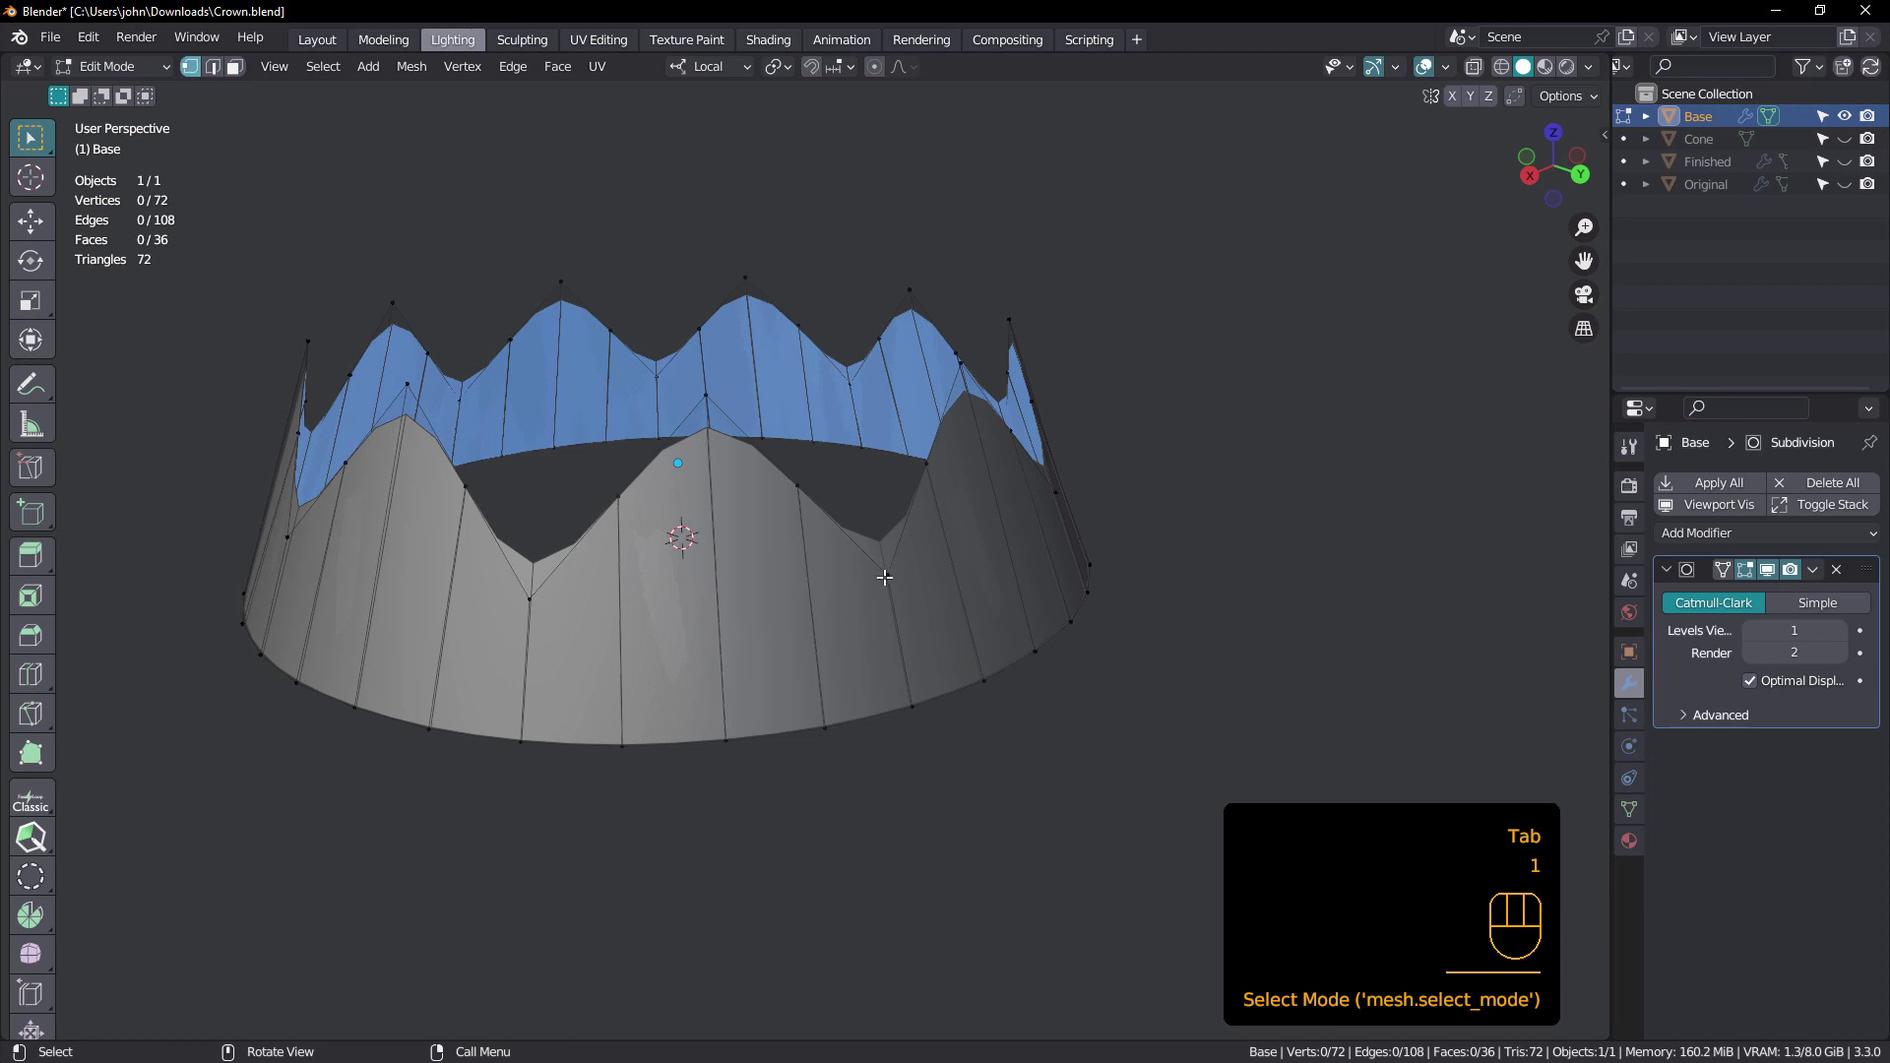
middle_click_drag(885, 578, 882, 578)
left_click(888, 574)
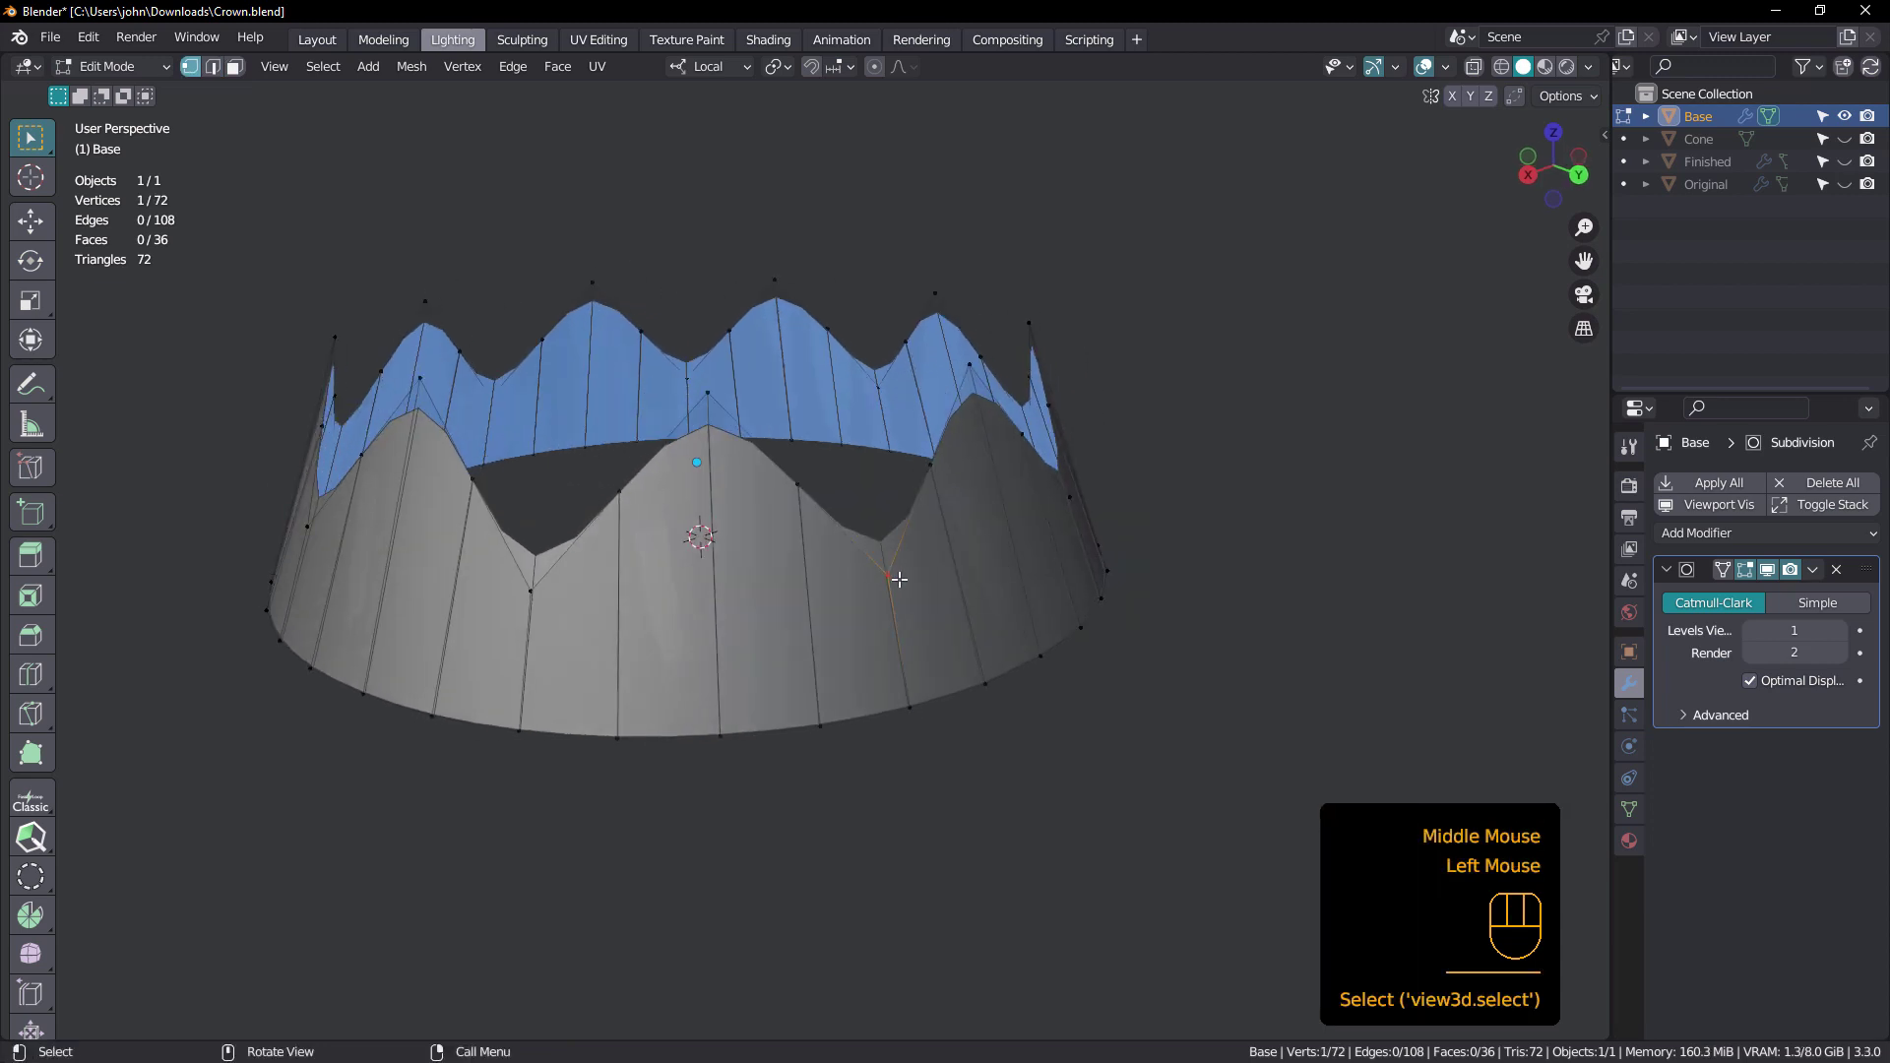
left_click(530, 590, "shift")
key("shift+KP_Subtract")
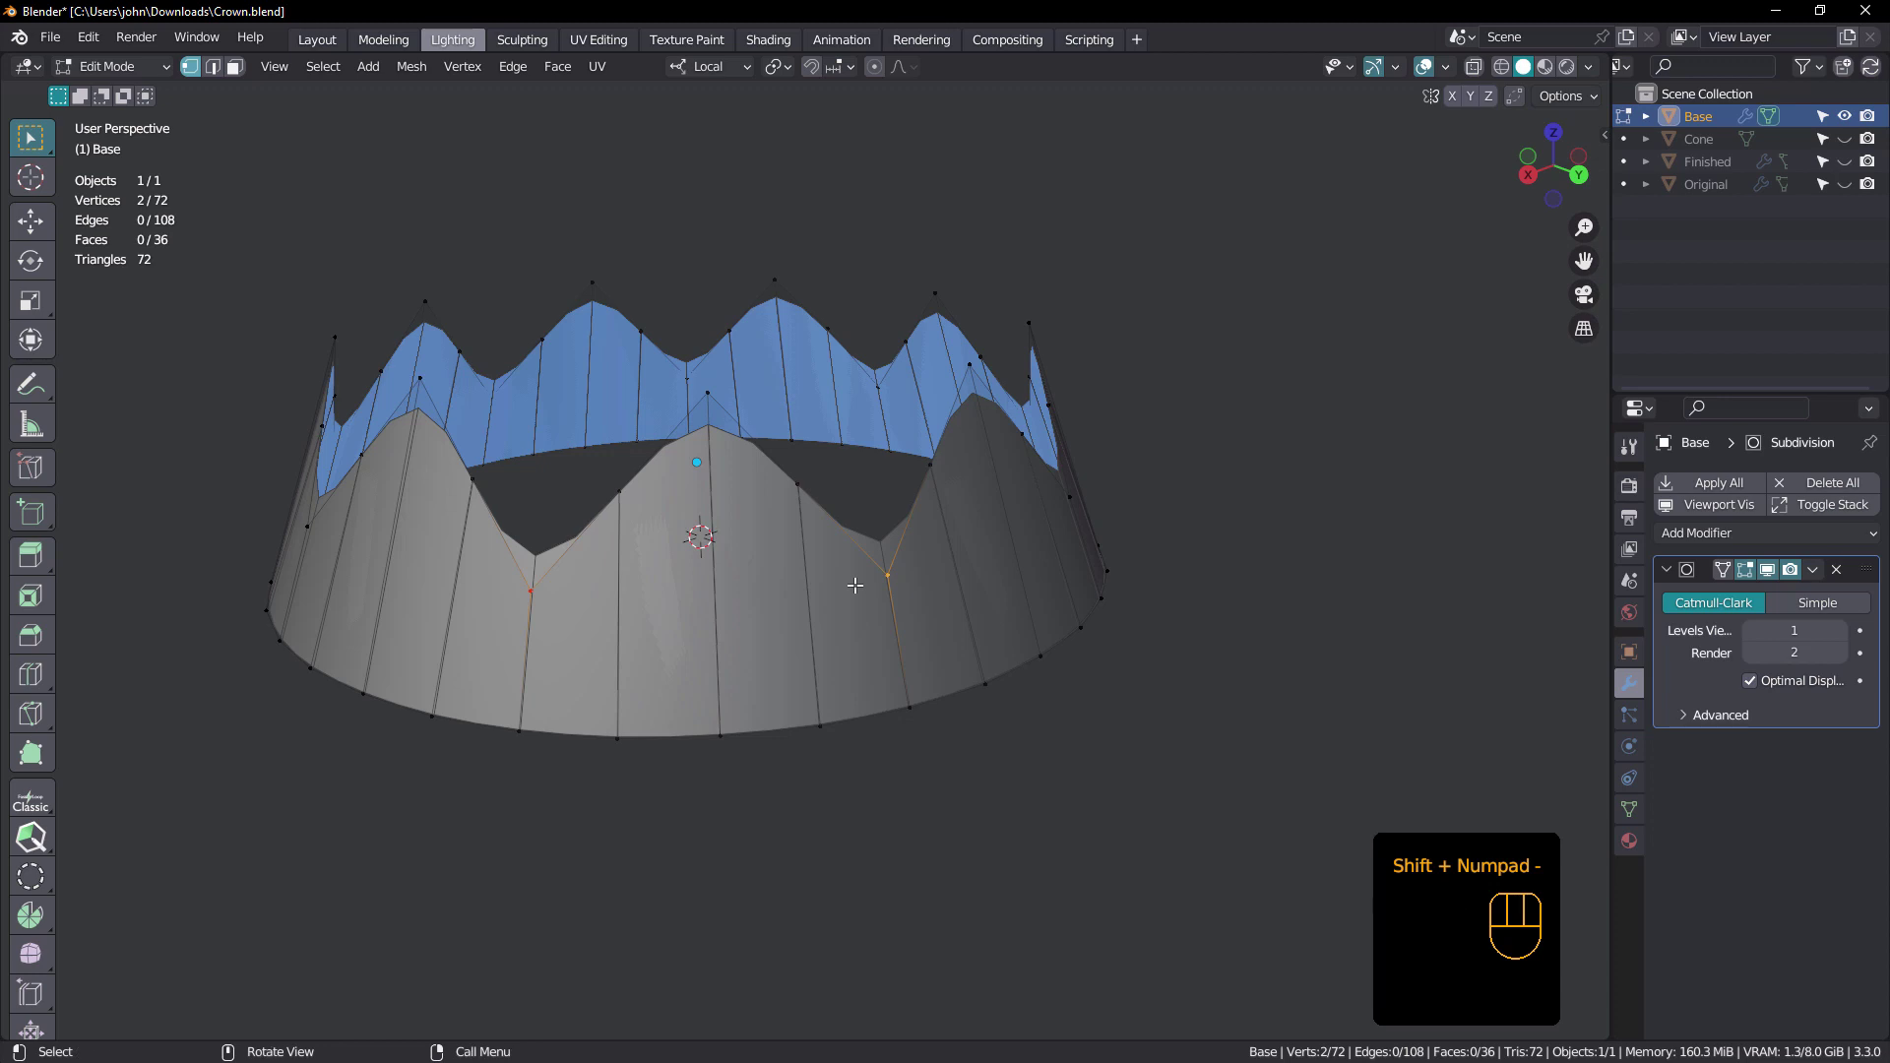
key("ctrl+shift+KP_Add")
key("ctrl+shift+KP_Add")
key("ctrl+shift+KP_Add")
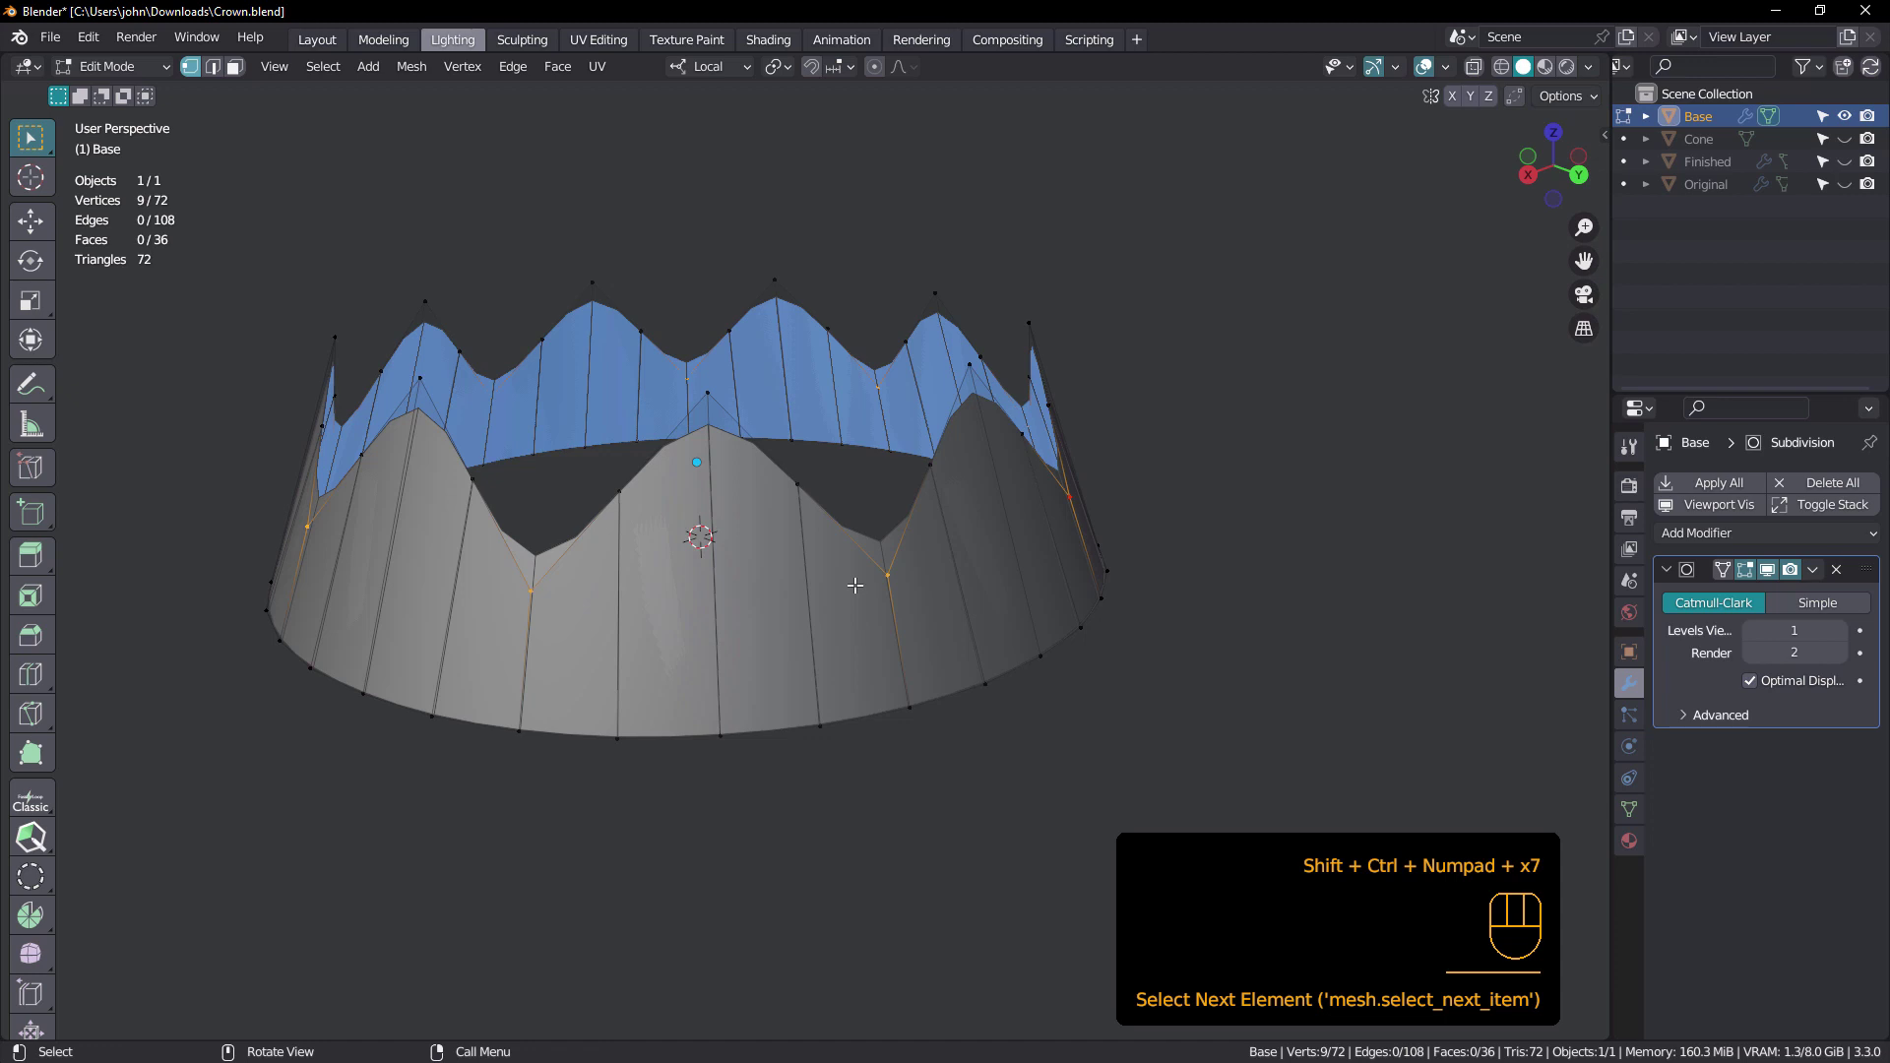
- Extend the selection with the tip vertex of every spike around the Base crown
left_click(706, 395, "shift")
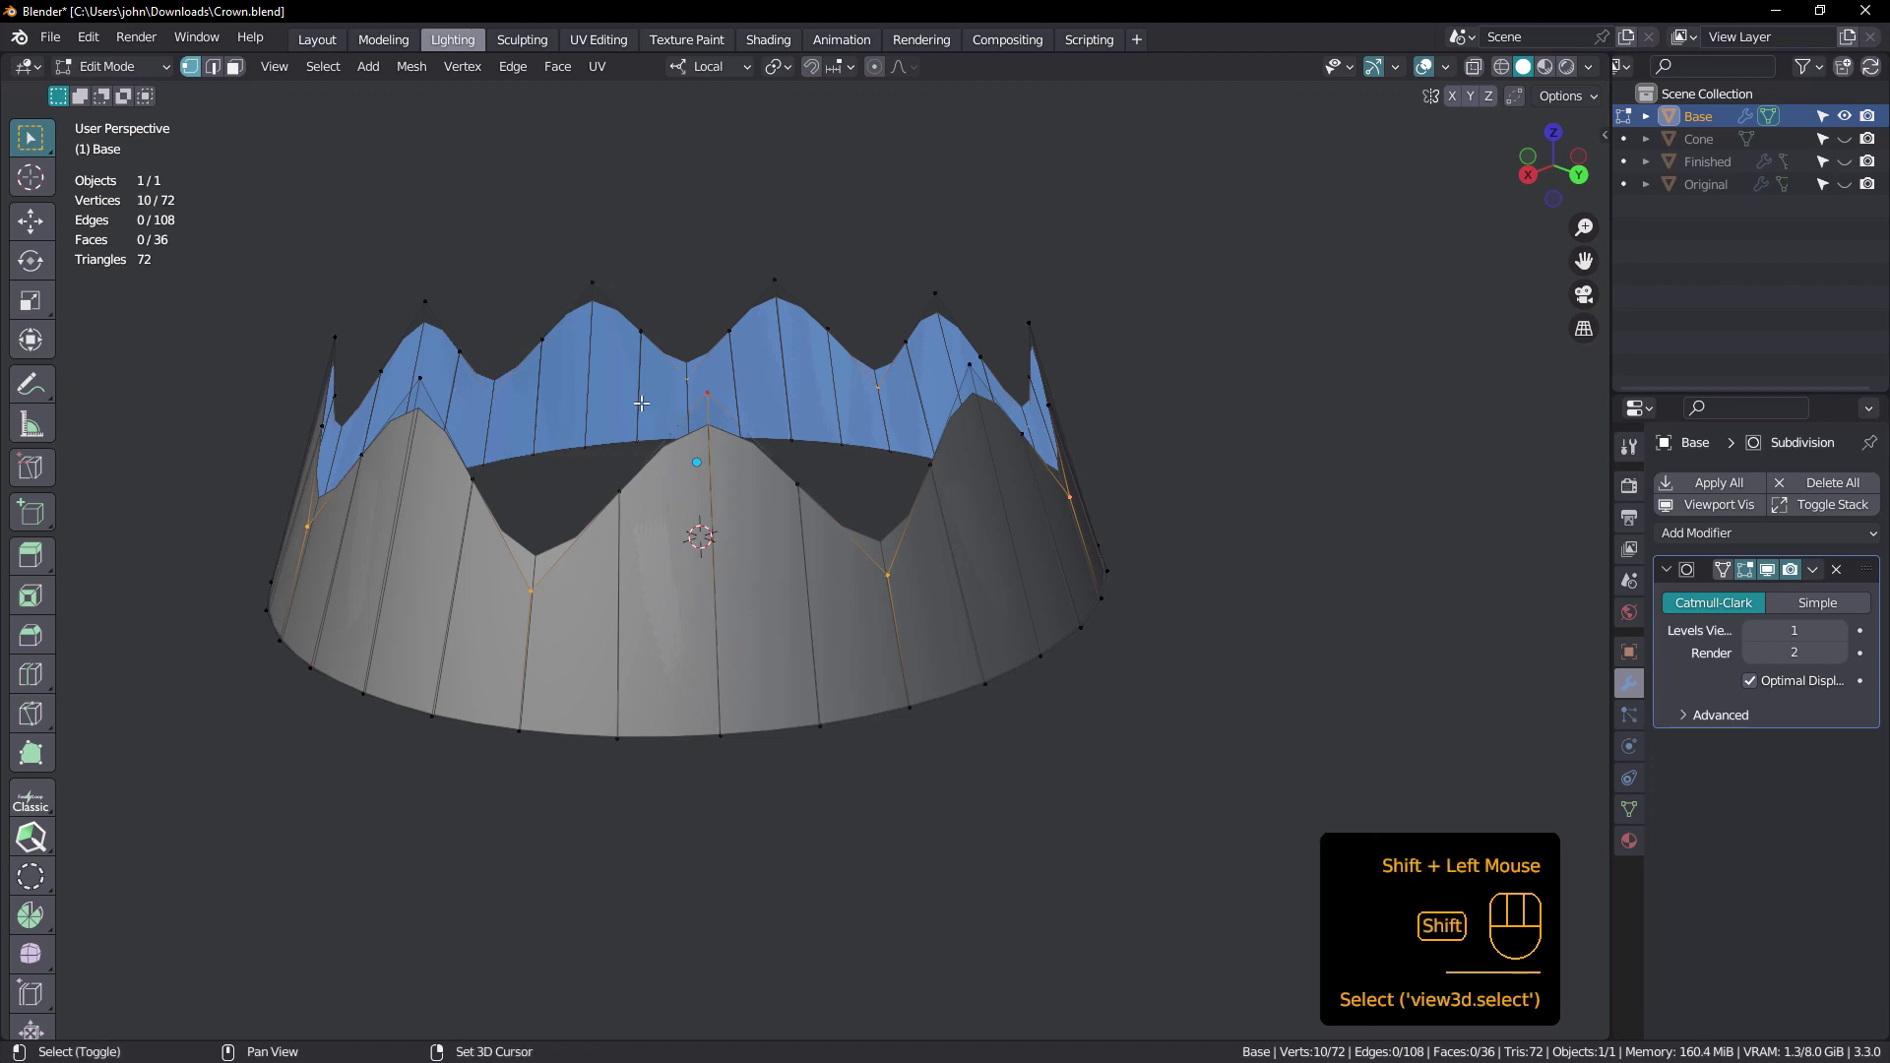
left_click(421, 378, "shift")
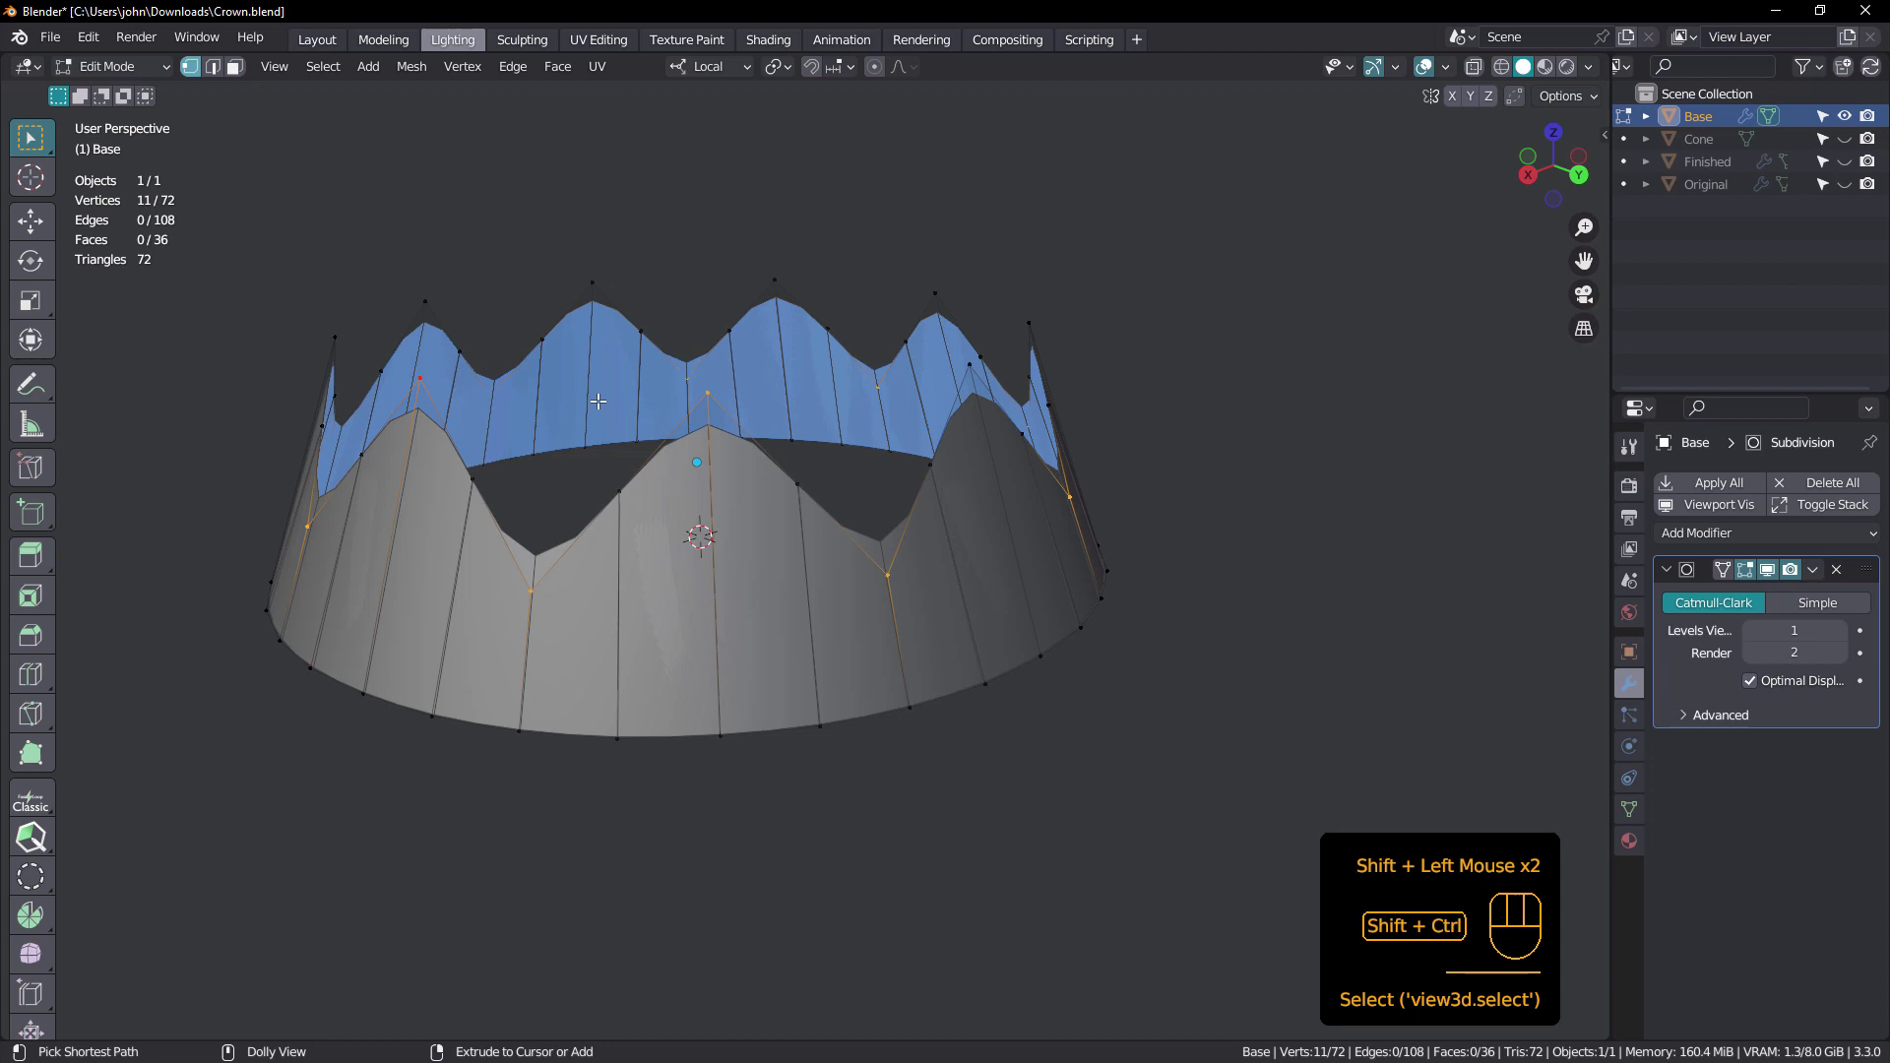
key("ctrl+shift+KP_Add")
key("ctrl+shift+KP_Add")
key("ctrl+shift+KP_Add")
key("ctrl+shift+KP_Add")
key("ctrl+shift+KP_Add")
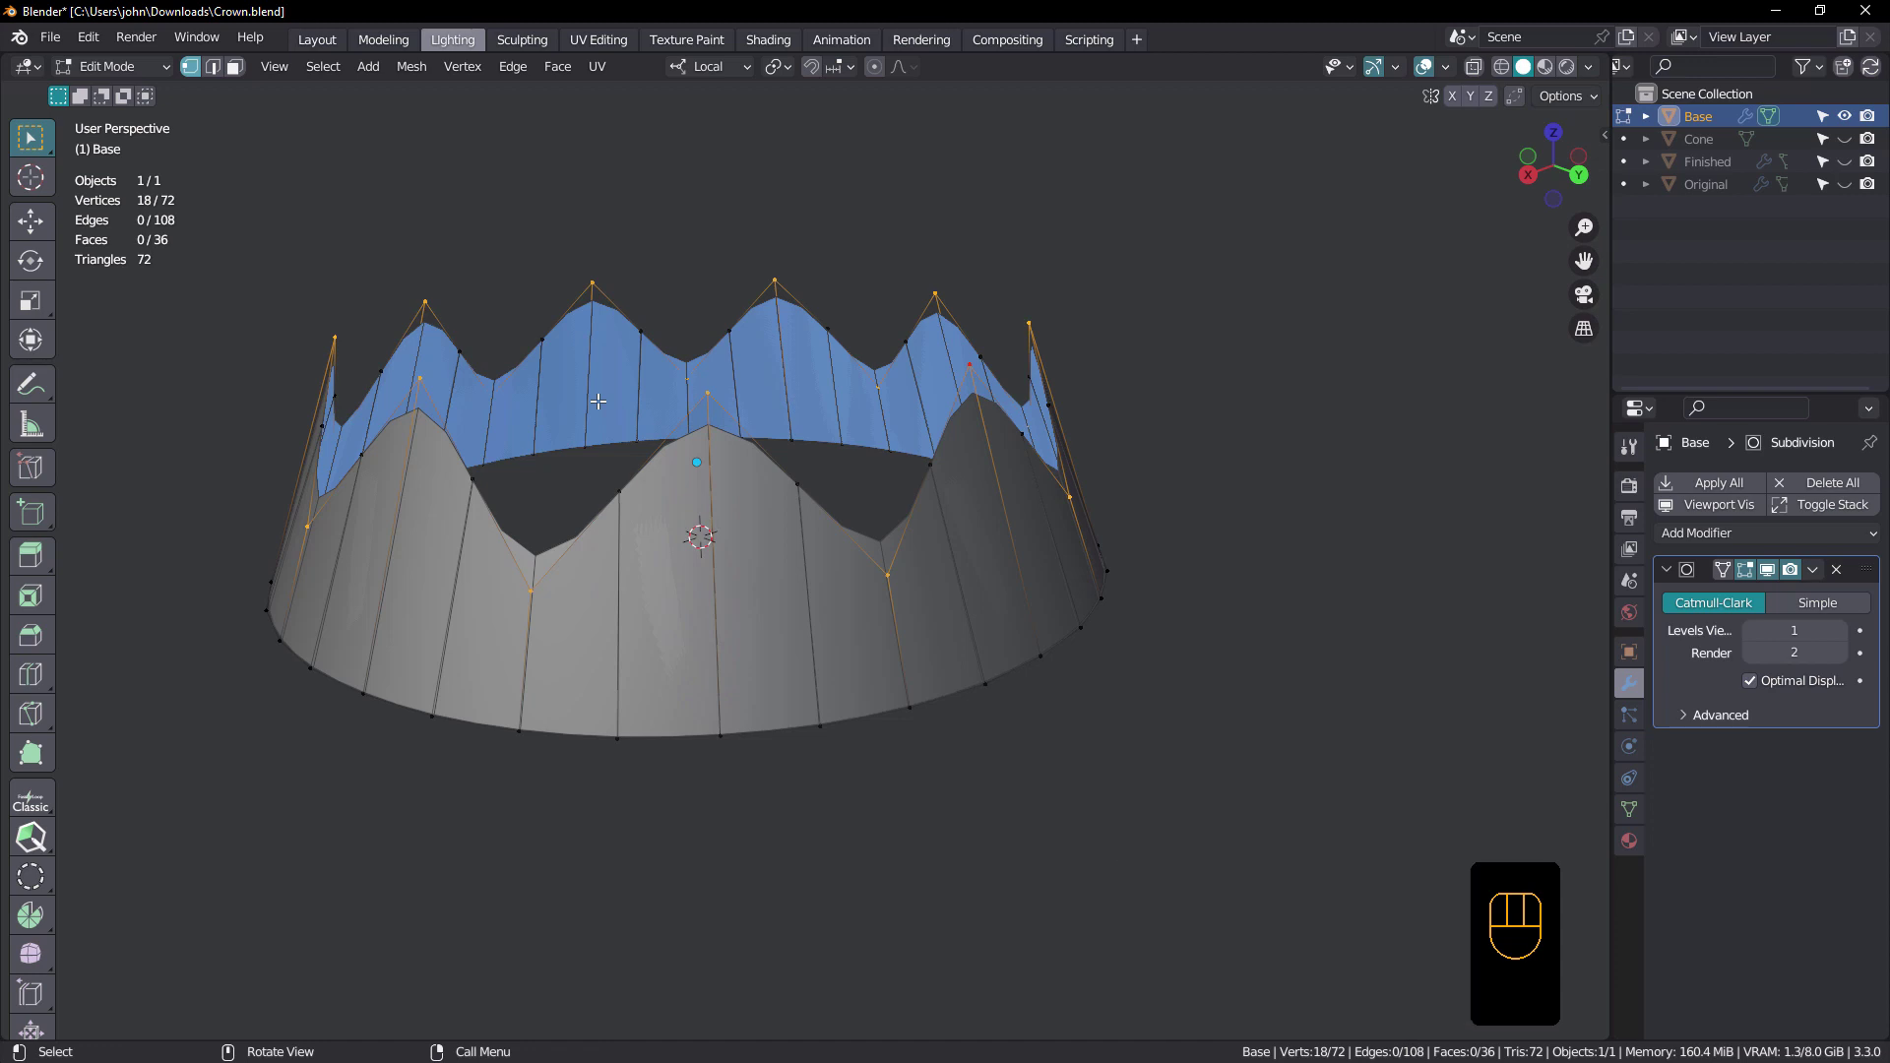
- Set the Mean Vertex Crease of the selected notch and spike vertices to 1.00
key("n")
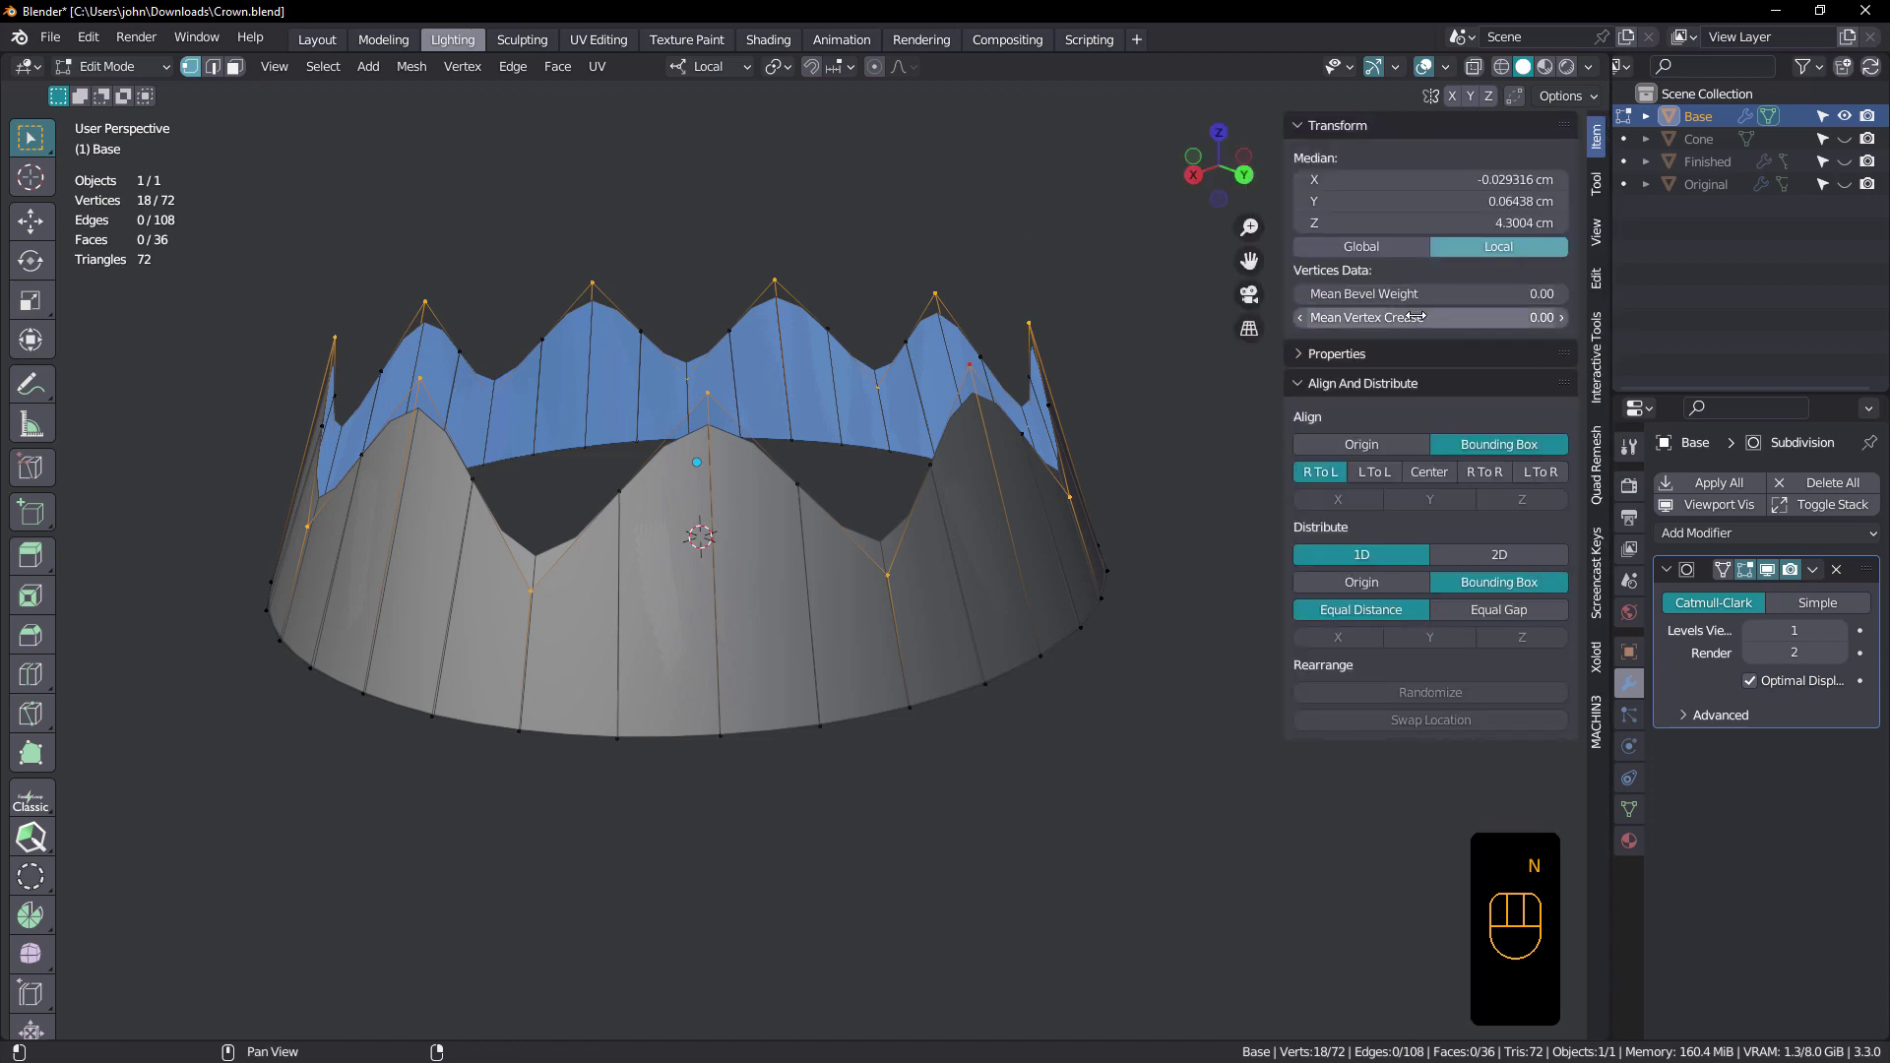
left_click_drag(1428, 316, 1536, 316)
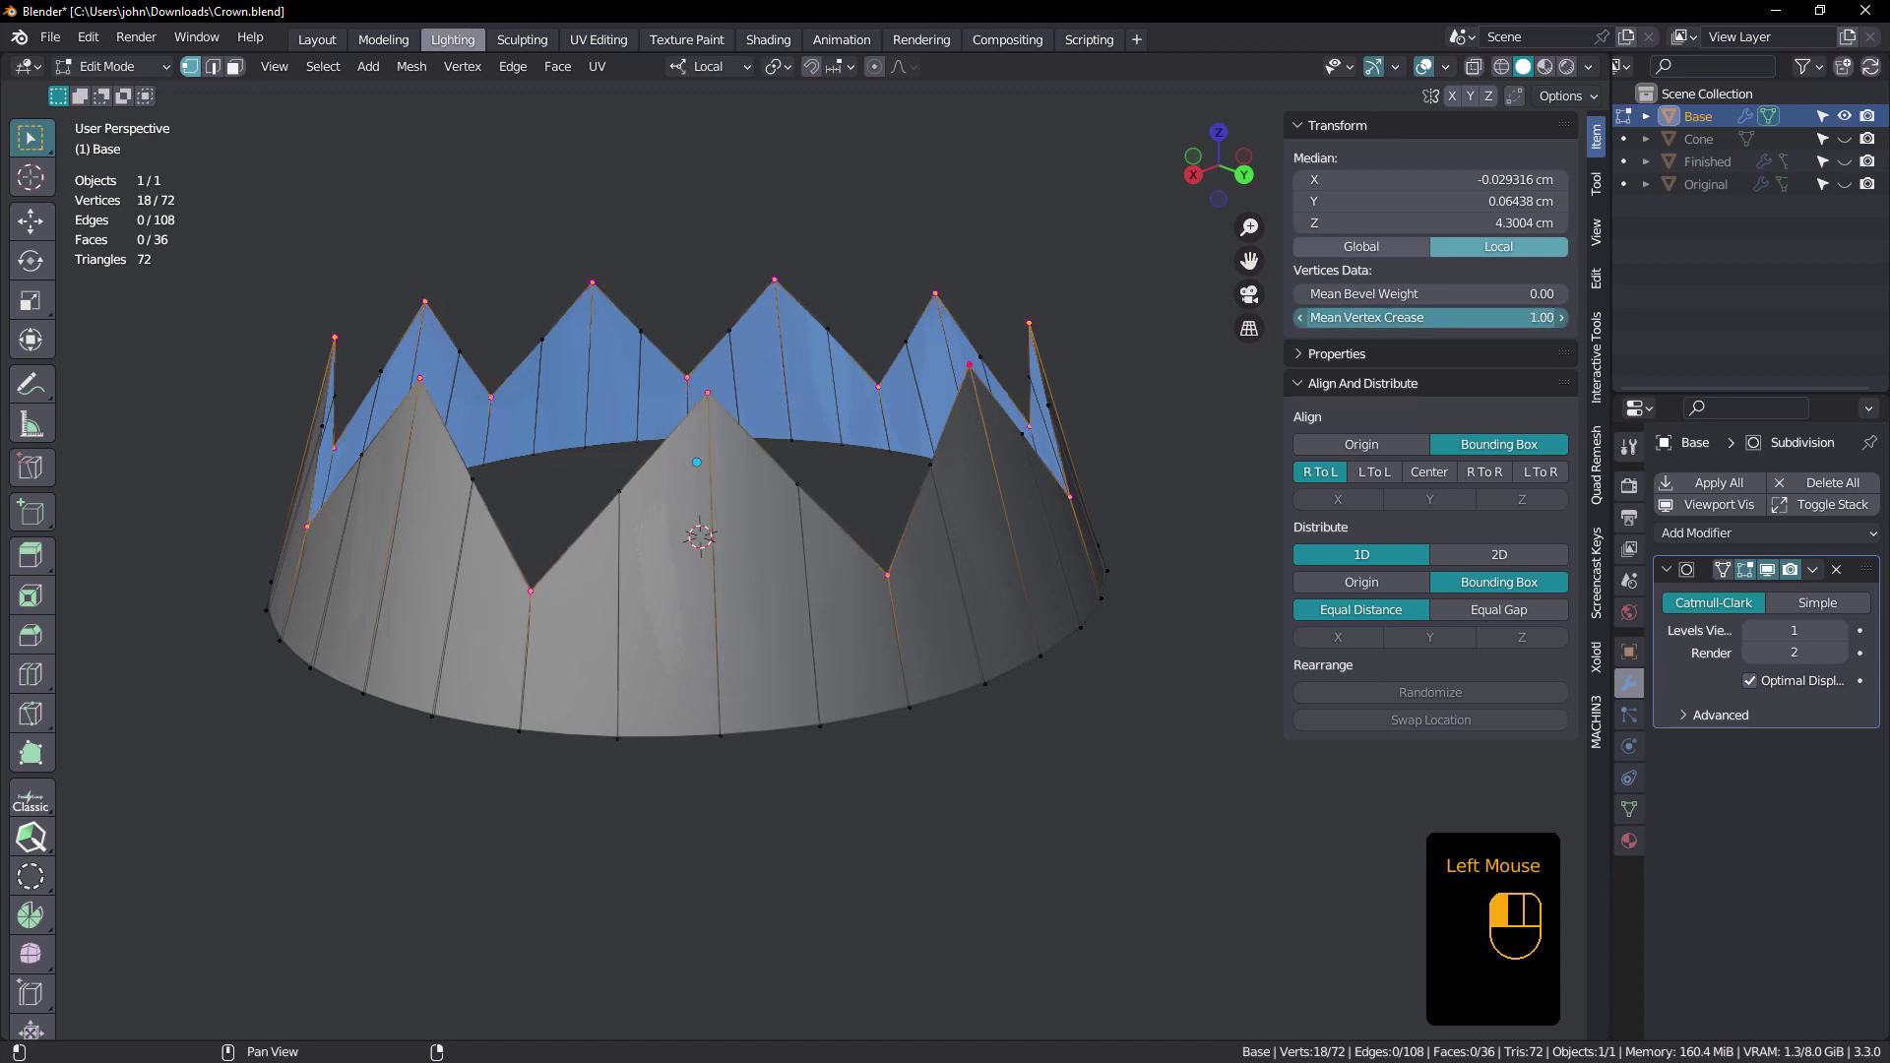
middle_click_drag(935, 514, 945, 537)
- Set the Subdivision viewport level to 2, turn off Optimal Display, and apply the modifier in Object Mode
left_click(1841, 630)
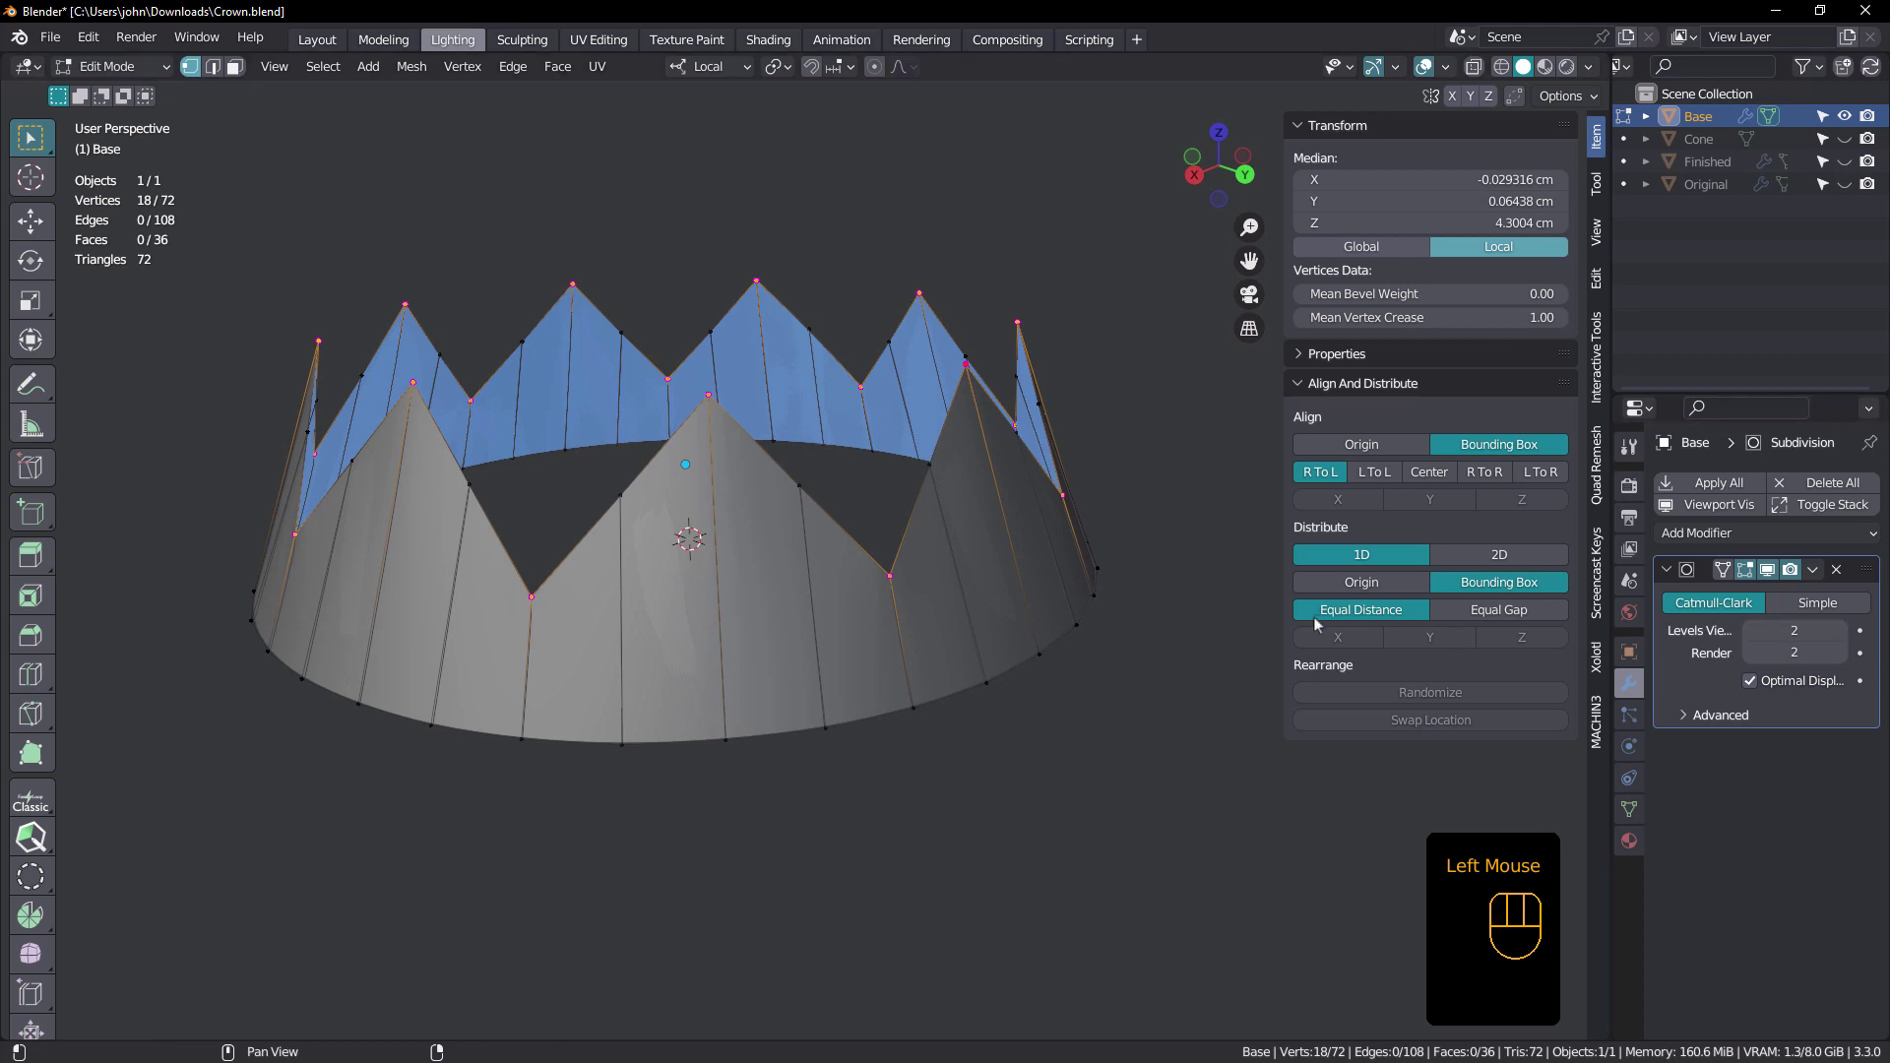
left_click(1751, 683)
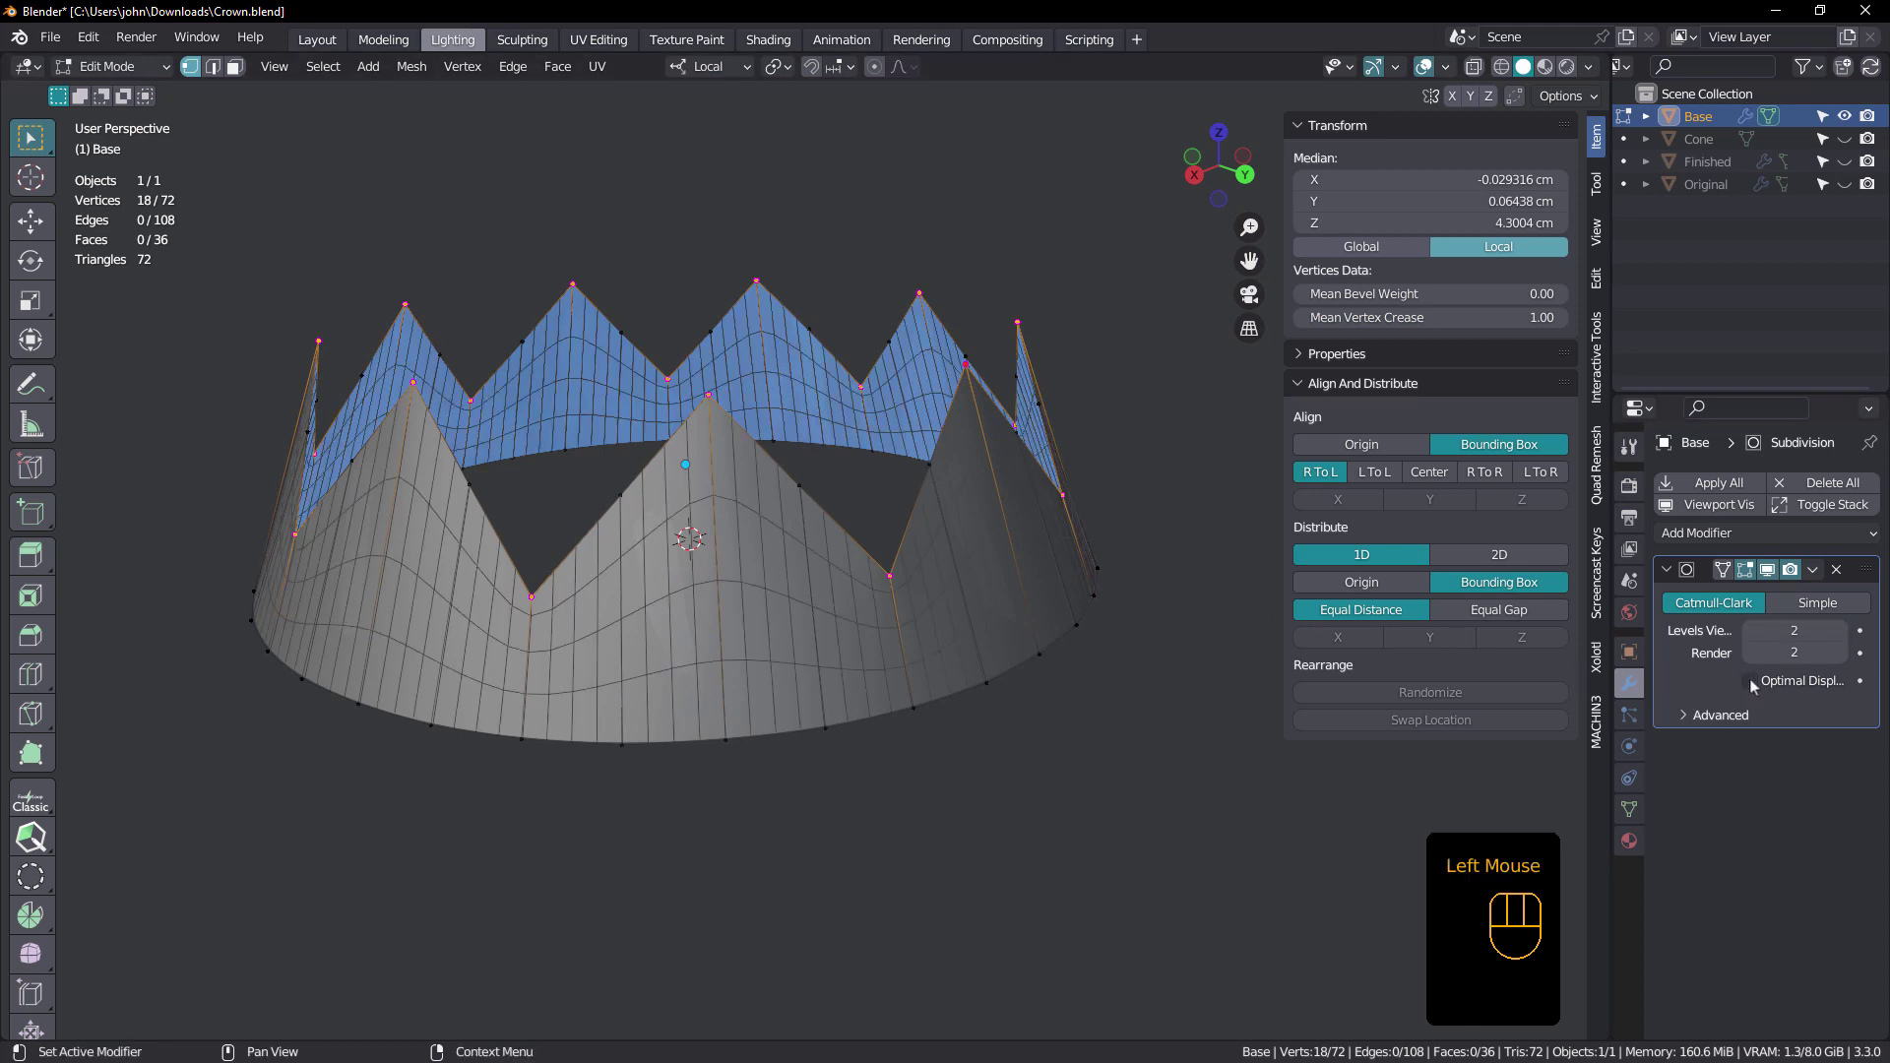
middle_click_drag(801, 570, 862, 581)
key("Tab")
left_click(1813, 569)
left_click(1793, 599)
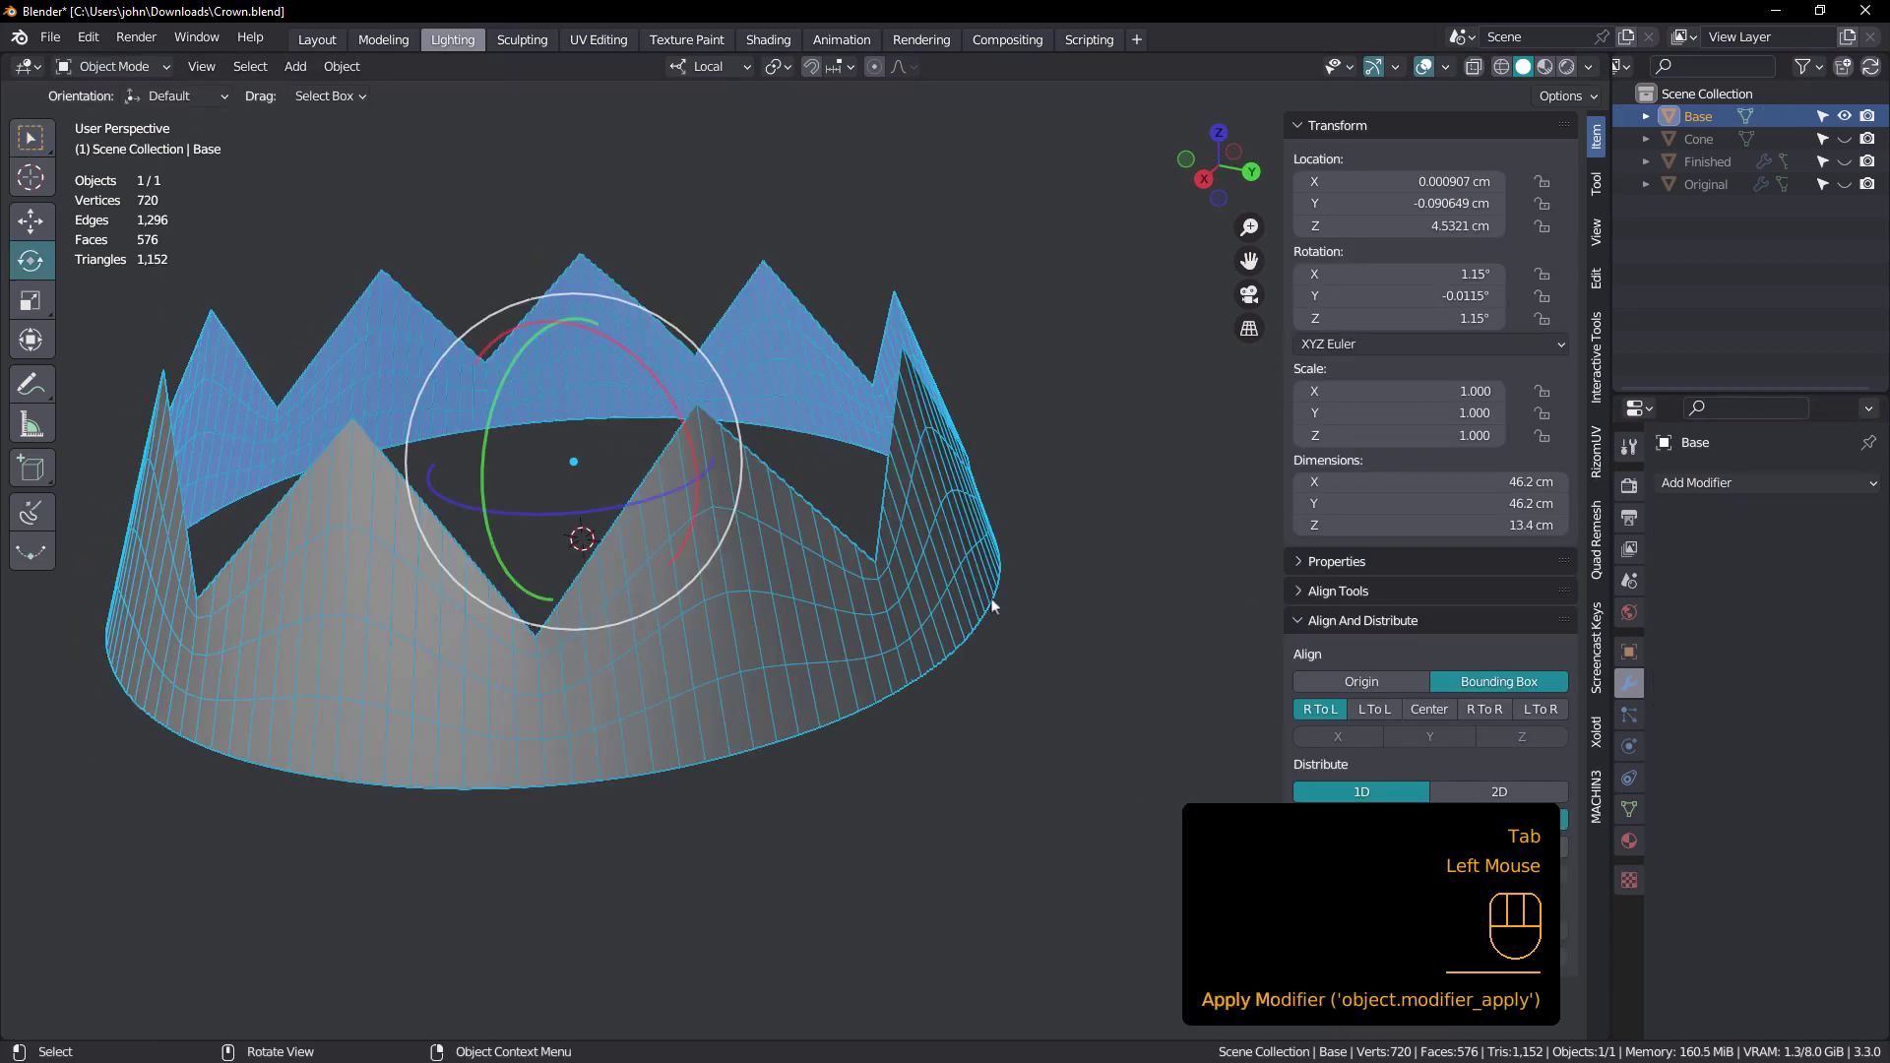
- Reset the Mean Vertex Crease of the spike and notch vertices to 0.00 and return to Object Mode
key("Tab")
middle_click_drag(789, 633, 552, 603)
mouse_move(801, 526)
middle_mouse_down()
mouse_move(797, 631)
mouse_move(781, 551)
middle_mouse_up()
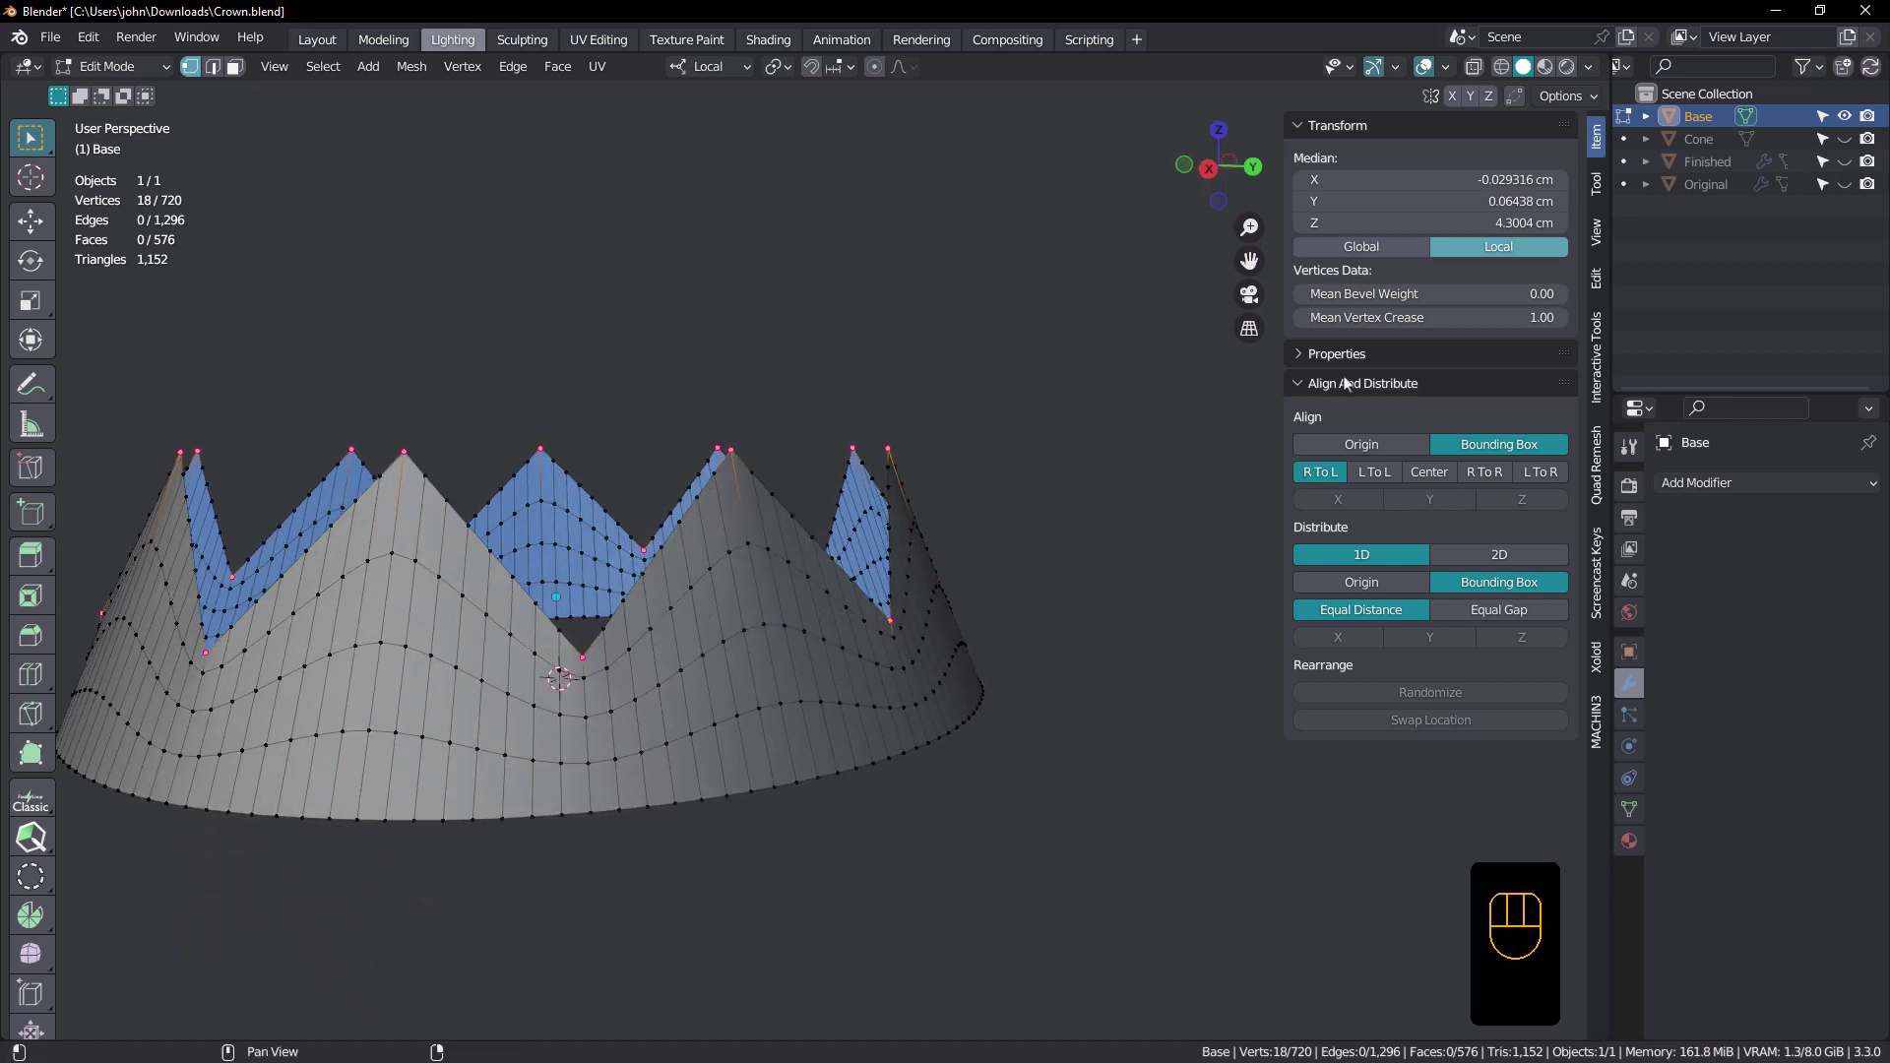
left_click_drag(1457, 317, 1378, 317)
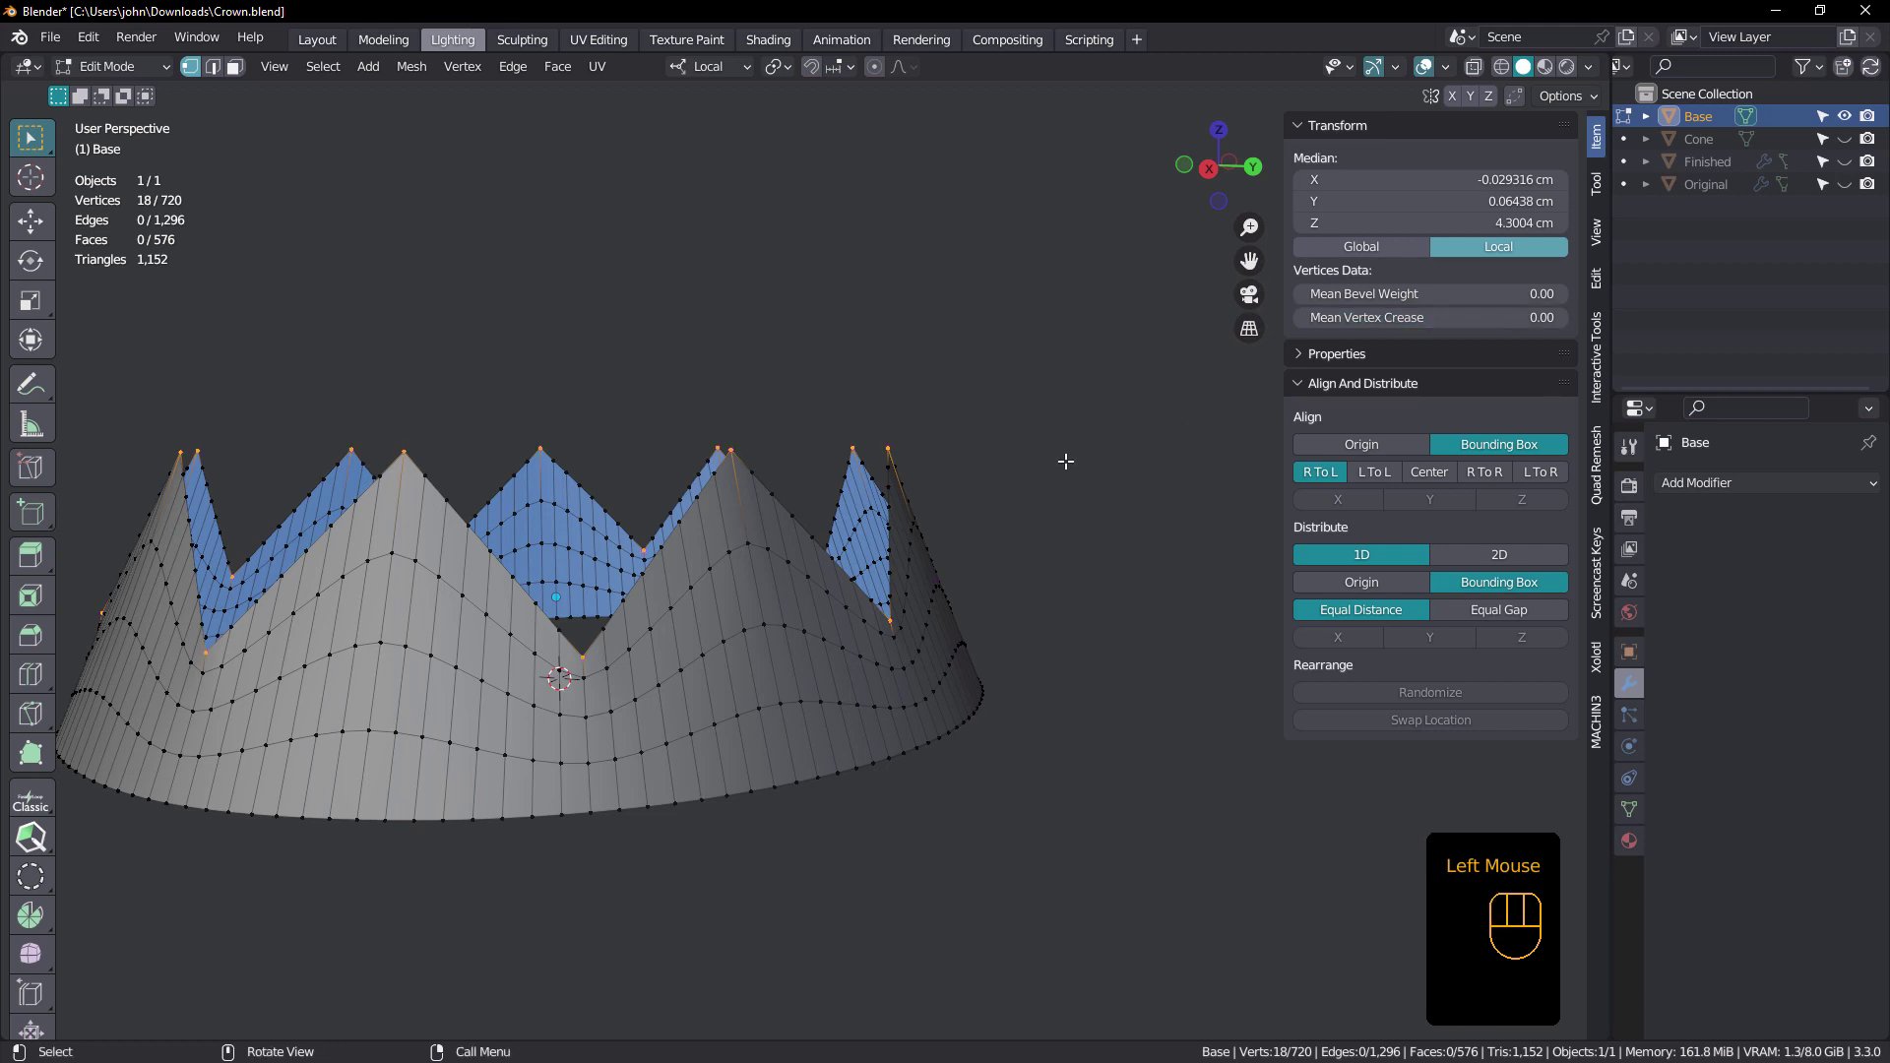
middle_click_drag(1064, 456, 919, 476)
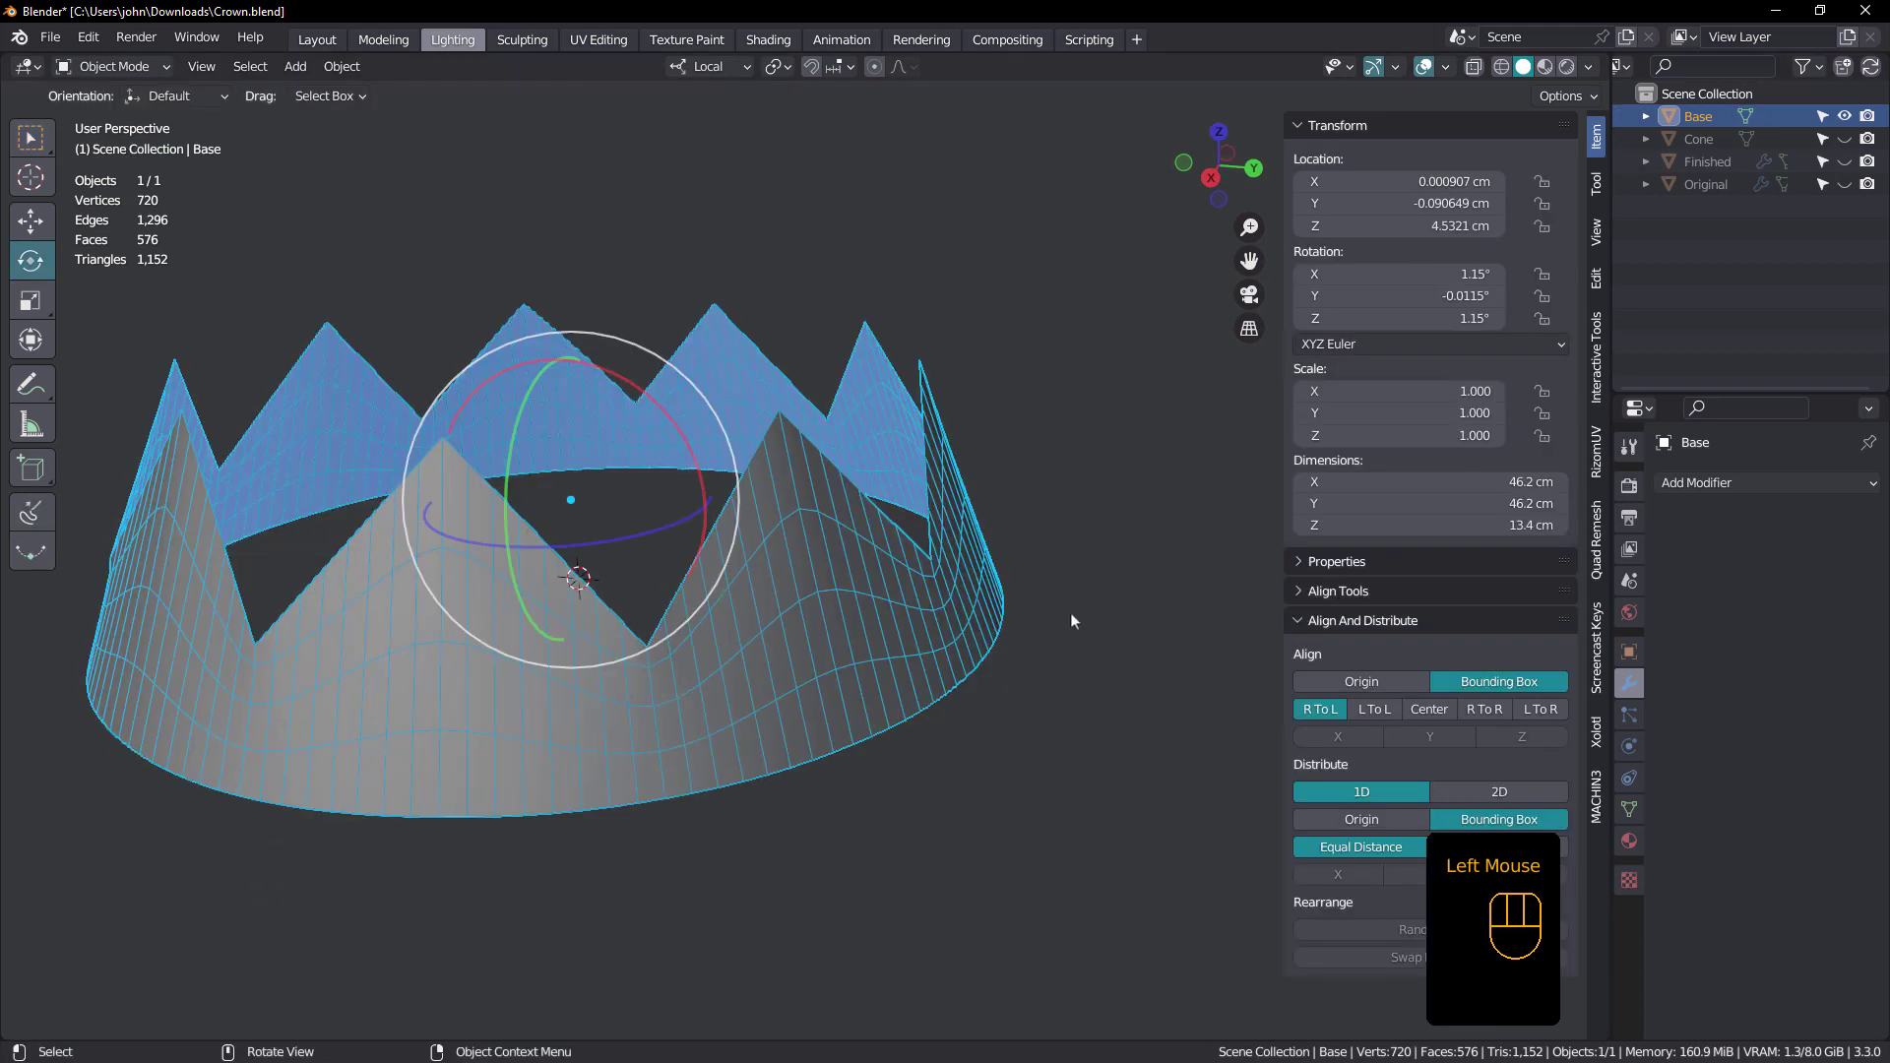
- Add a Shrinkwrap modifier to the Base crown with Cone as its target
left_click(1729, 483)
left_click(1647, 743)
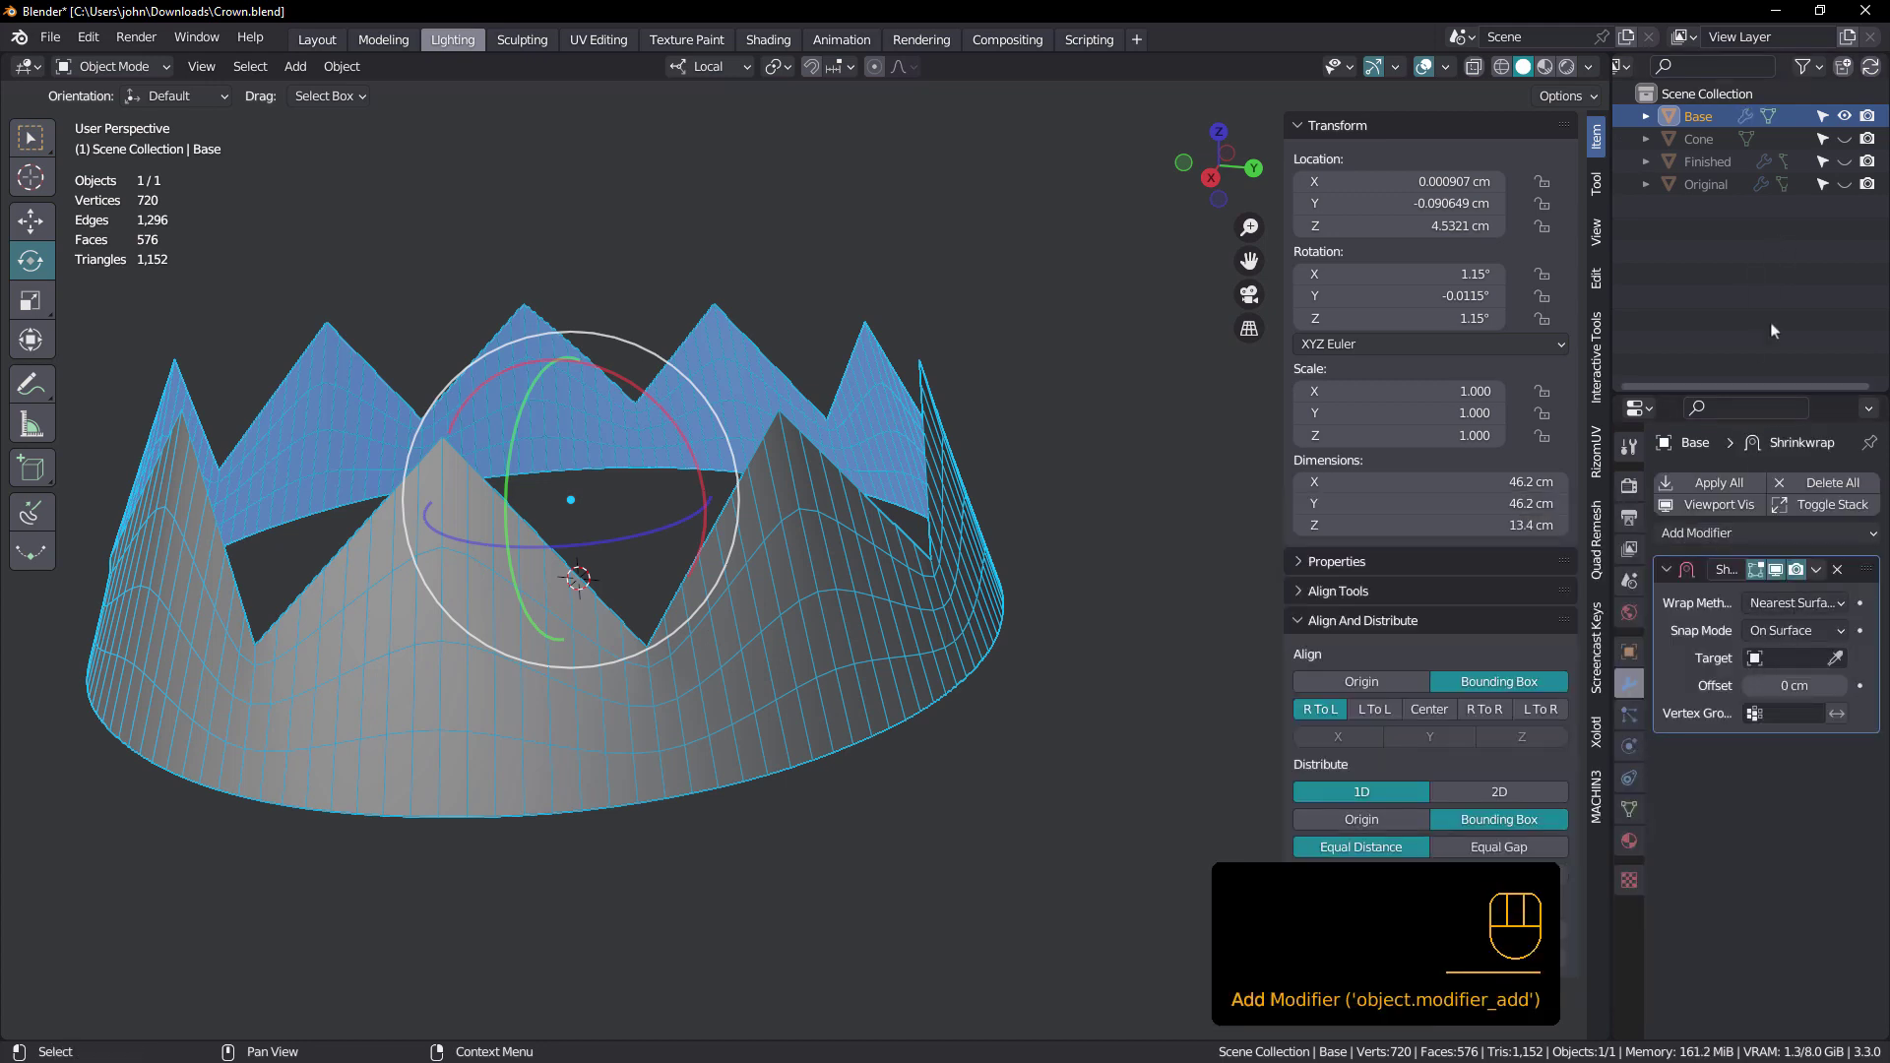
left_click_drag(1698, 139, 1791, 660)
- Examine the shrinkwrapped crown's shading around the wall and notches, and check its vertices in Edit Mode
middle_click_drag(886, 516, 847, 587)
scroll(681, 628, "up", 2)
key("shift+space")
scroll(660, 653, "up", 1)
middle_click_drag(660, 654, 469, 657)
scroll(791, 573, "down", 1)
middle_click_drag(792, 574, 854, 569)
key("Tab")
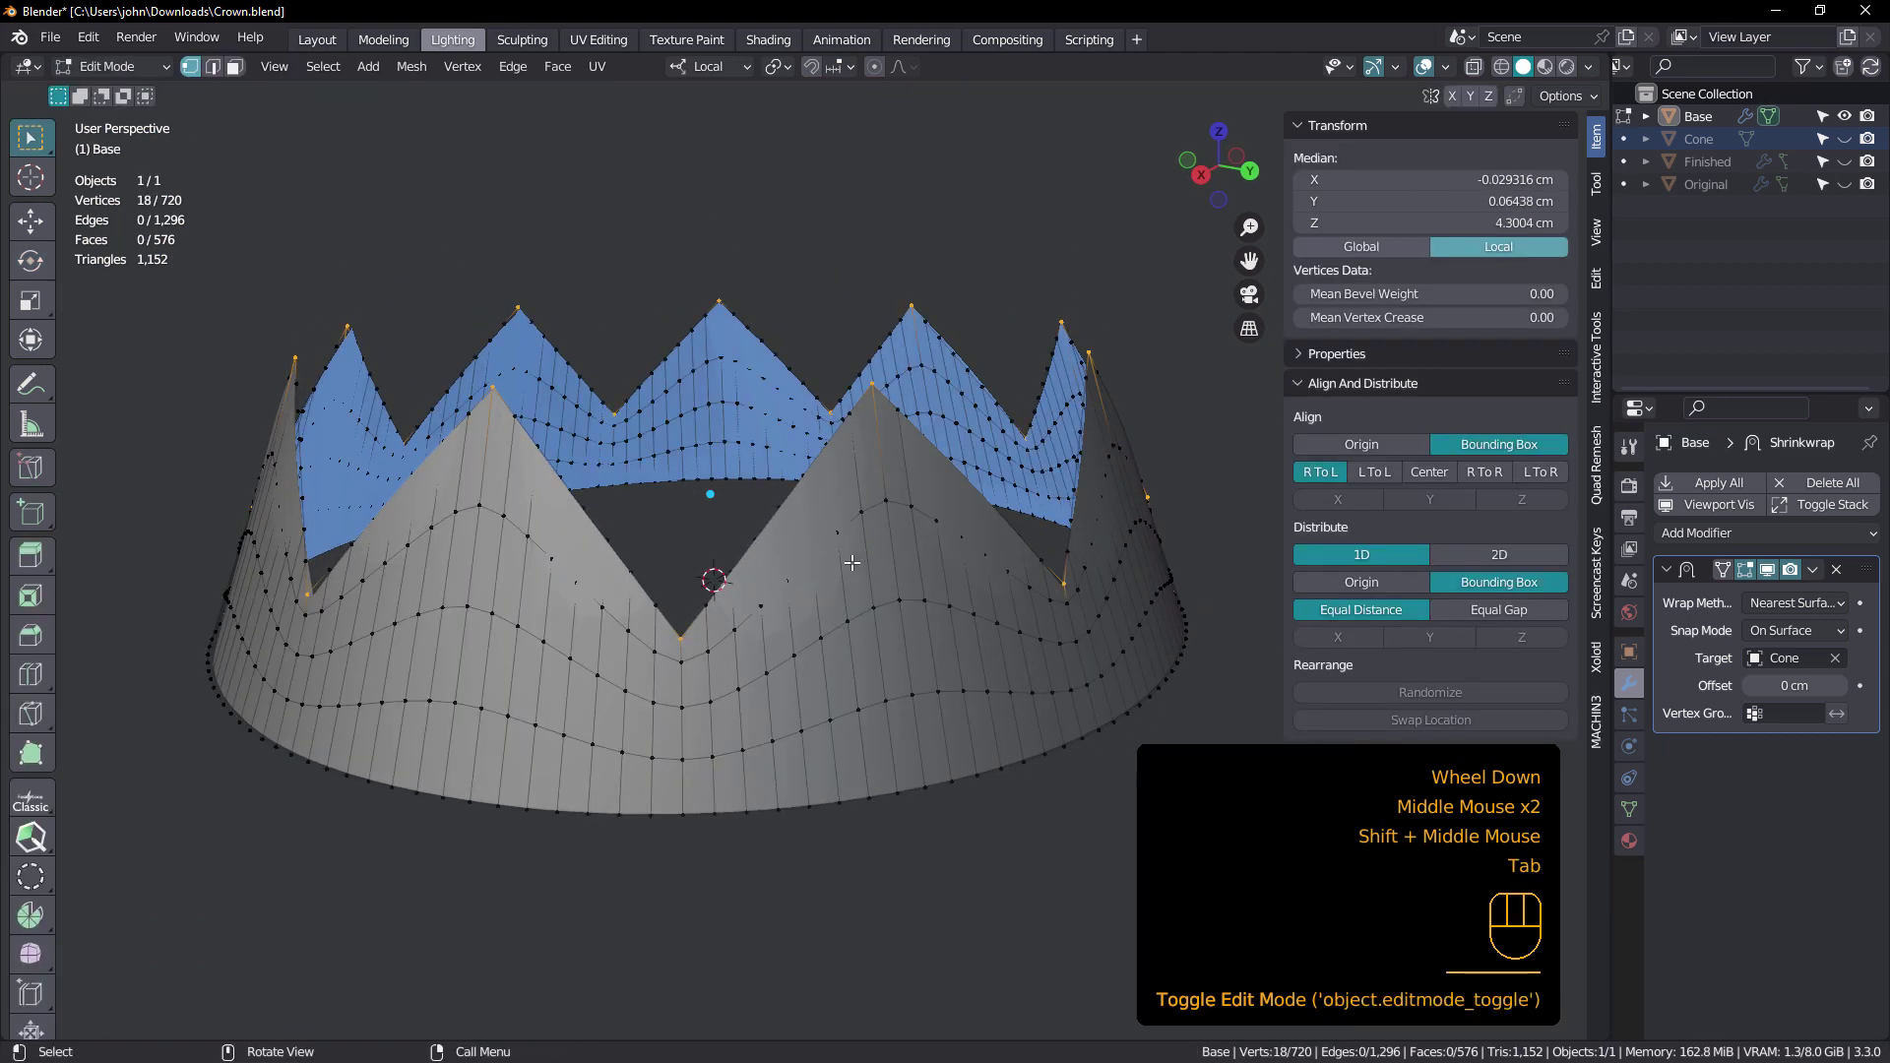
key("Tab")
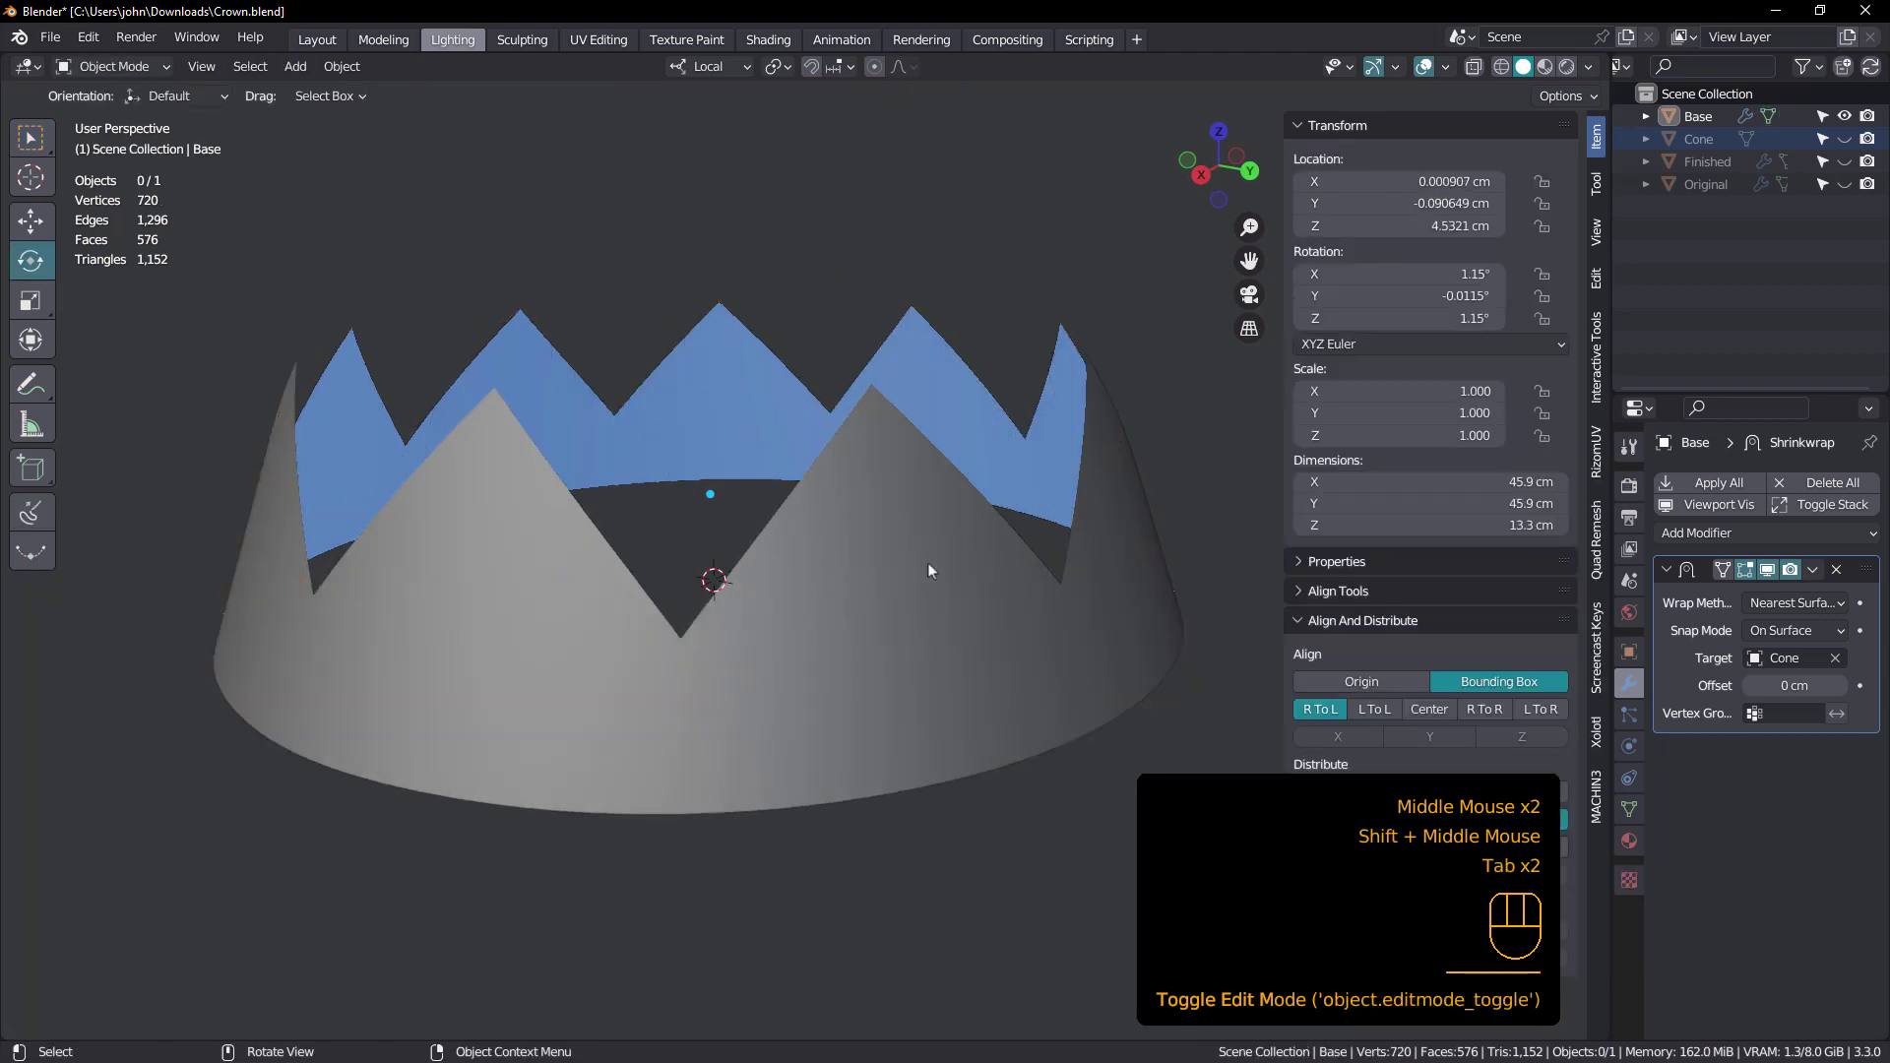
- Add a Catmull-Clark Subdivision Surface modifier after the Shrinkwrap, and enter Edit Mode to work at a notch
left_click(1731, 533)
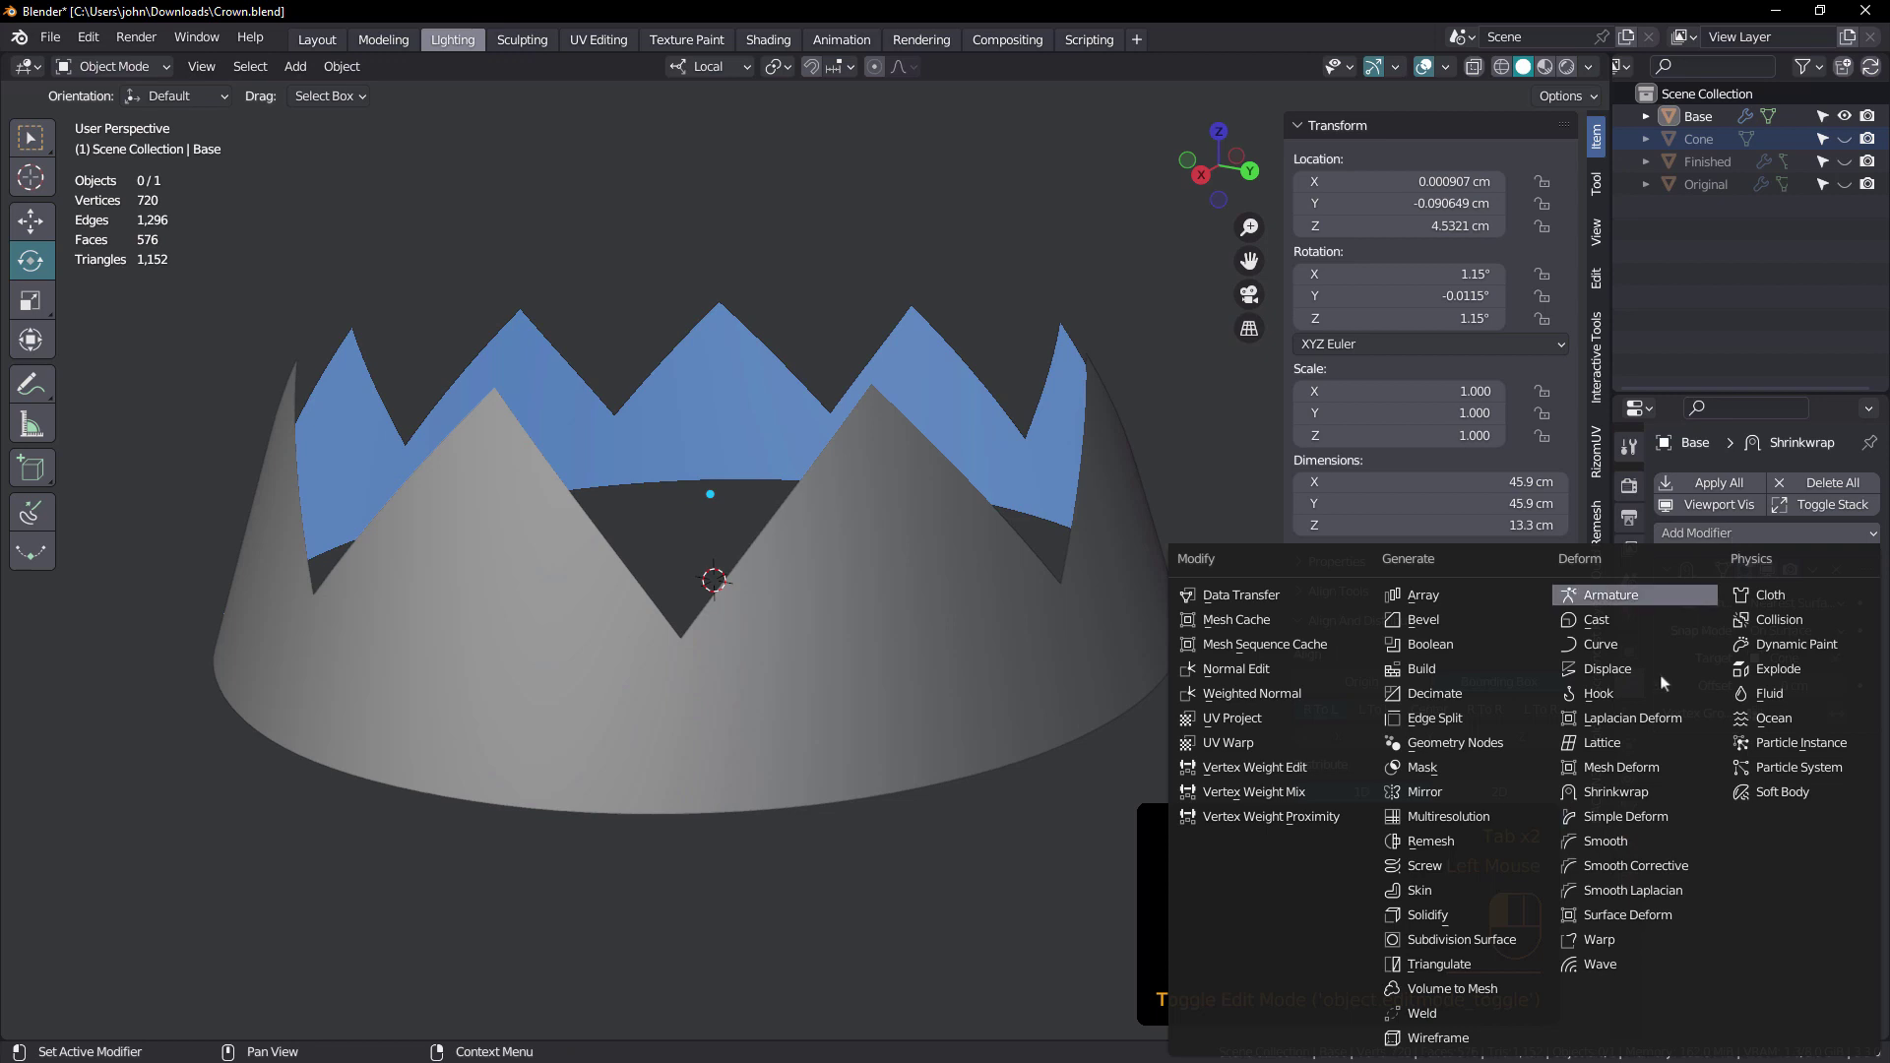
left_click(1467, 941)
middle_click_drag(898, 706, 666, 628)
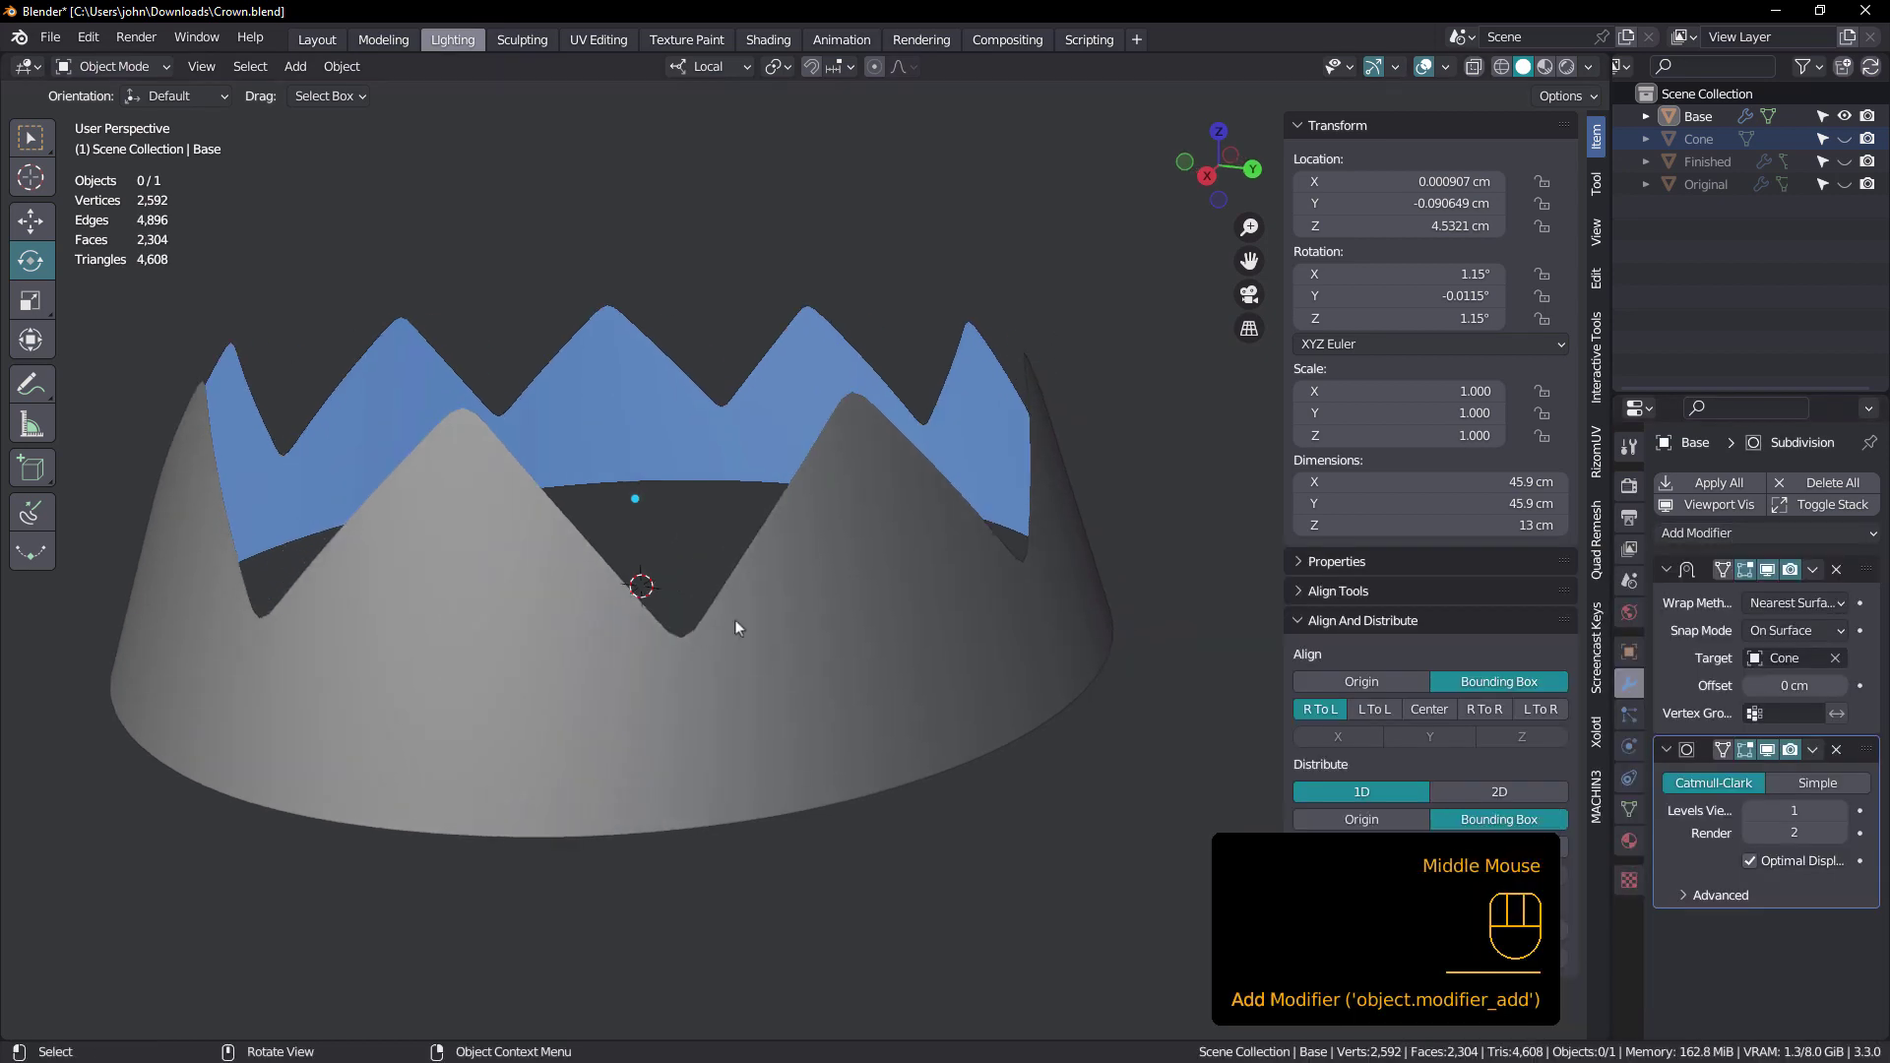
middle_click_drag(831, 572, 821, 576)
key("Tab")
scroll(709, 610, "up", 2)
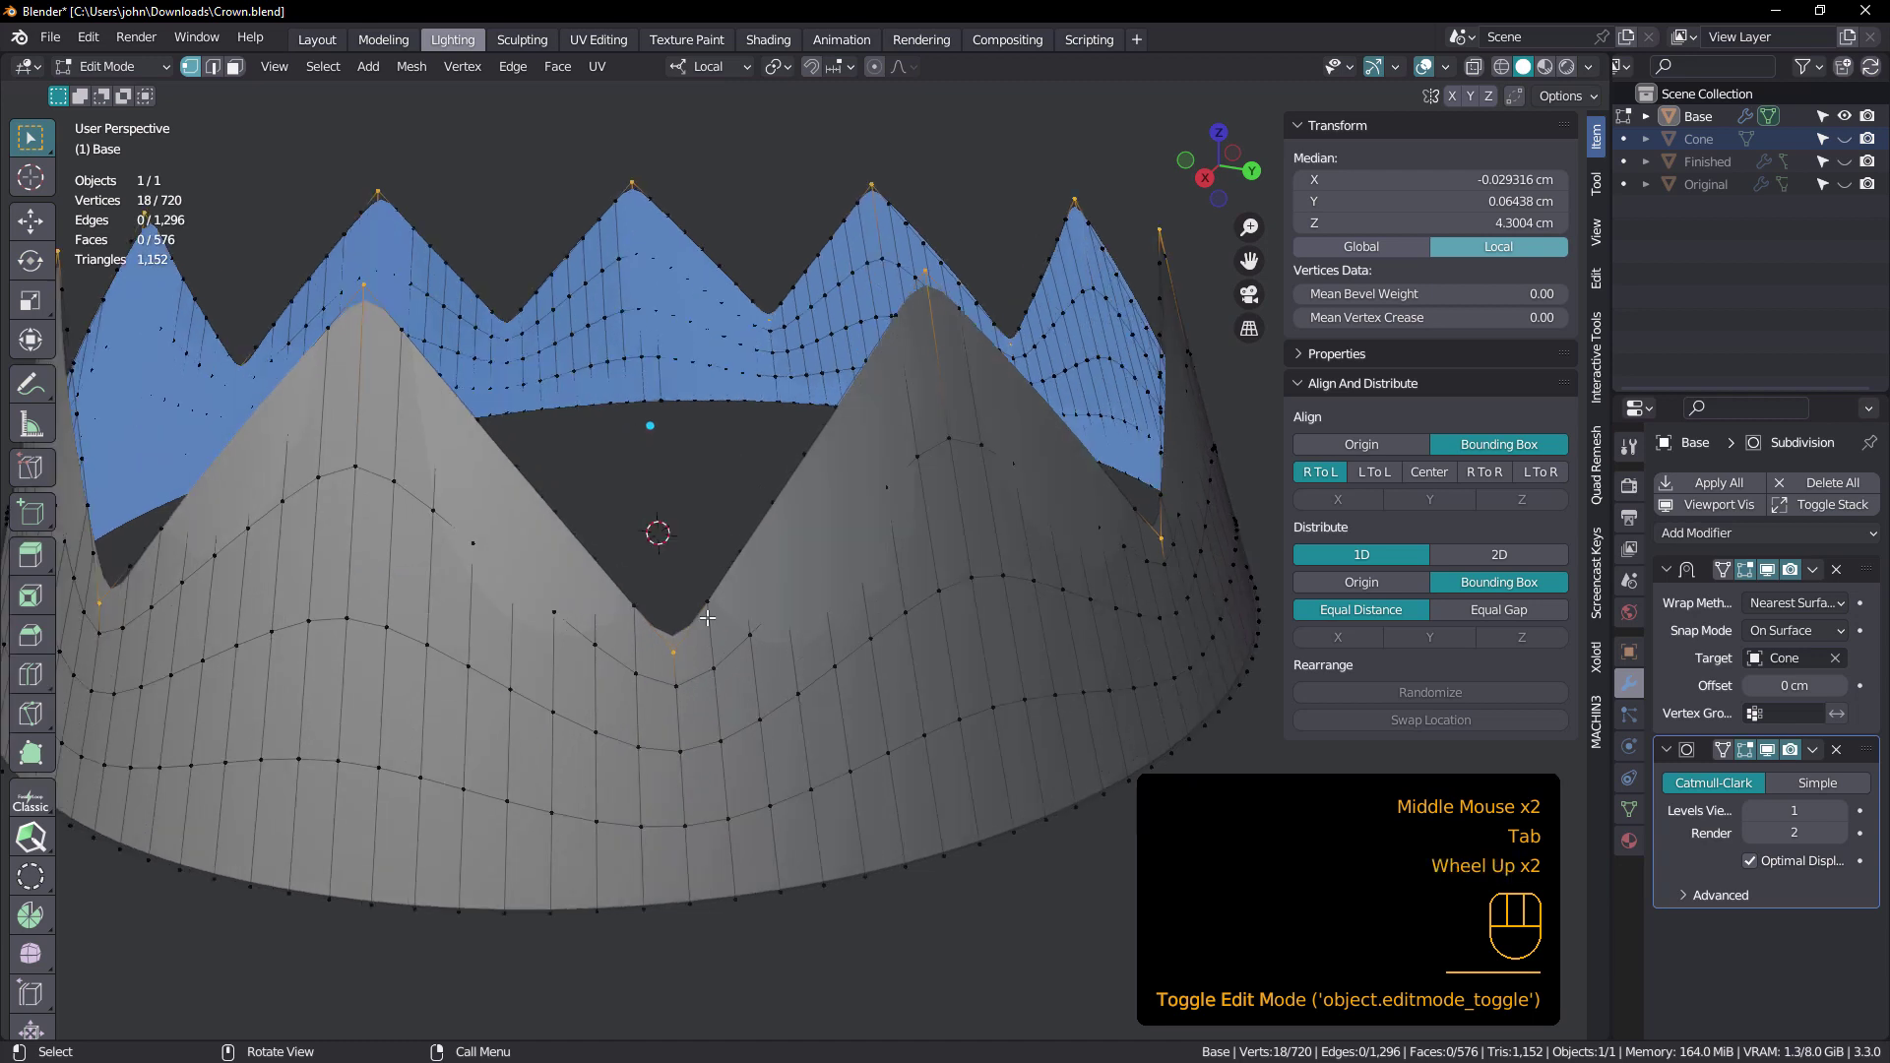
- Slide the two rim vertices on either side of the front notch along their edges toward the notch's lowest point
left_click(709, 610)
scroll(709, 610, "up", 1)
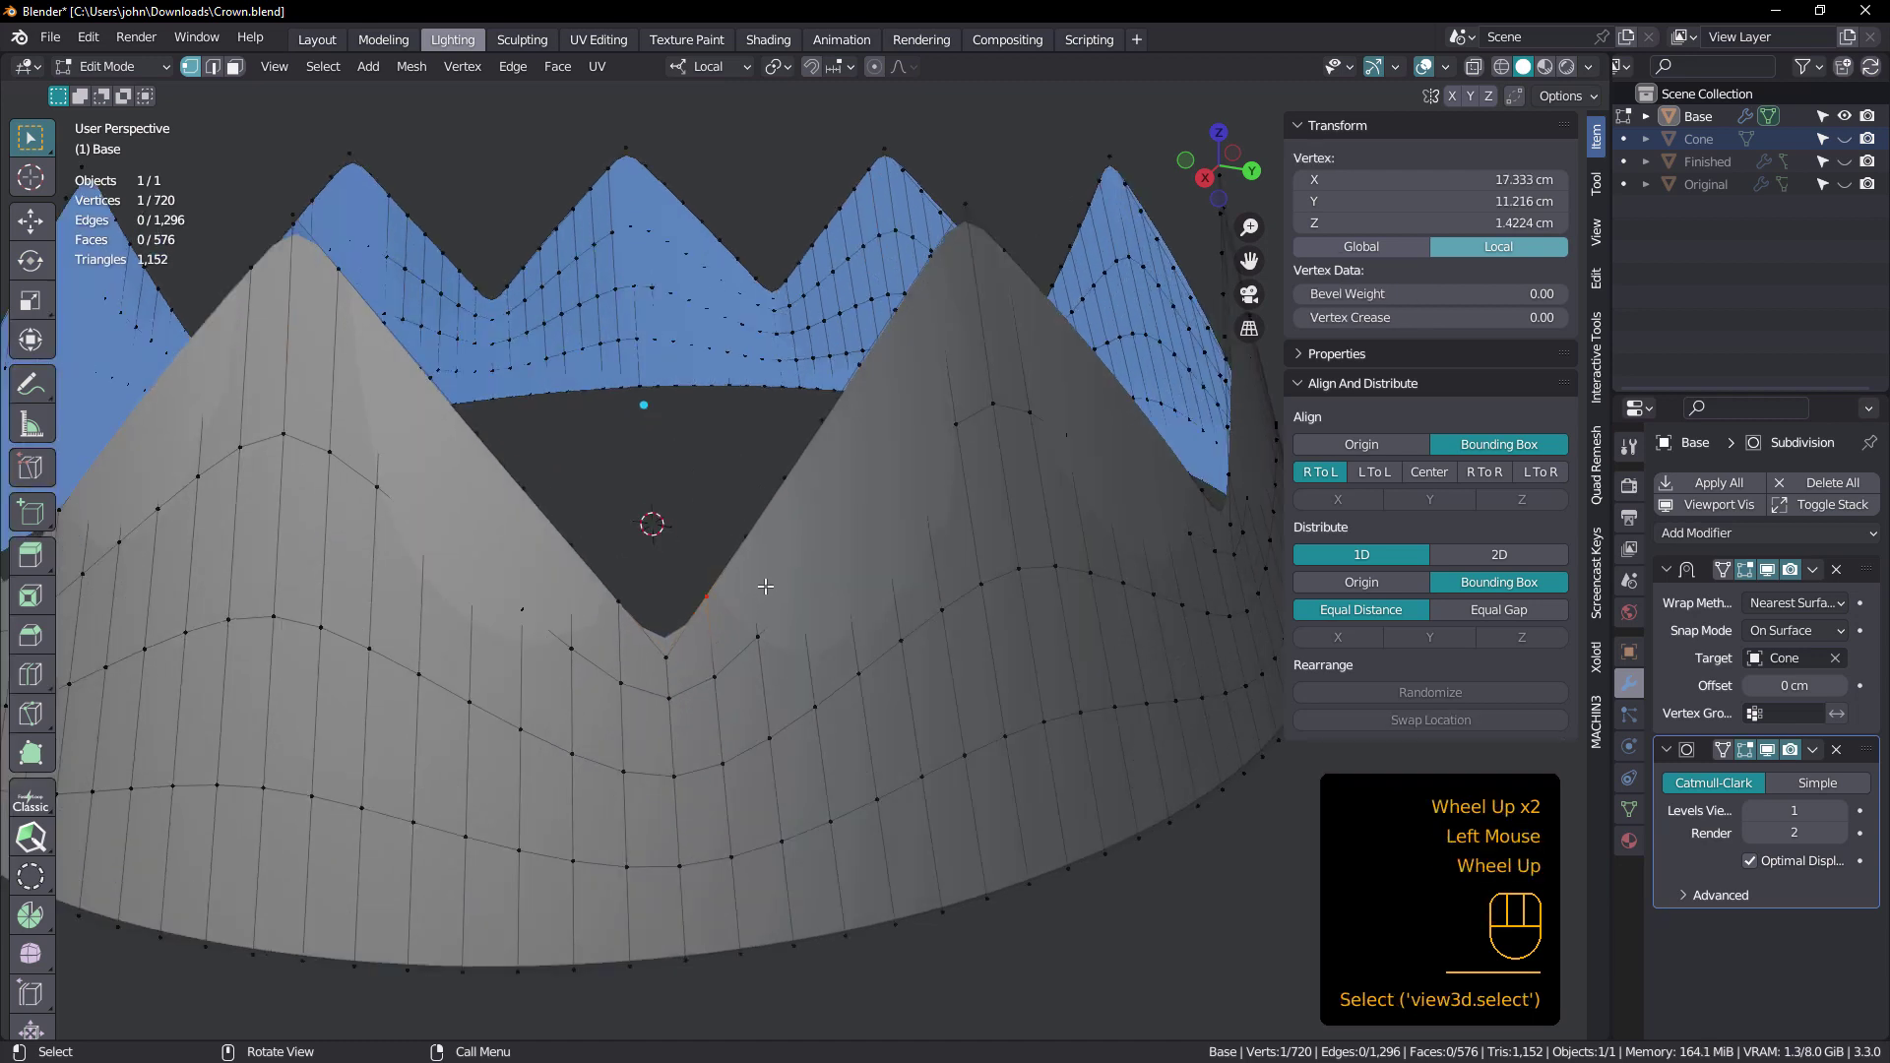
key("g")
key("g")
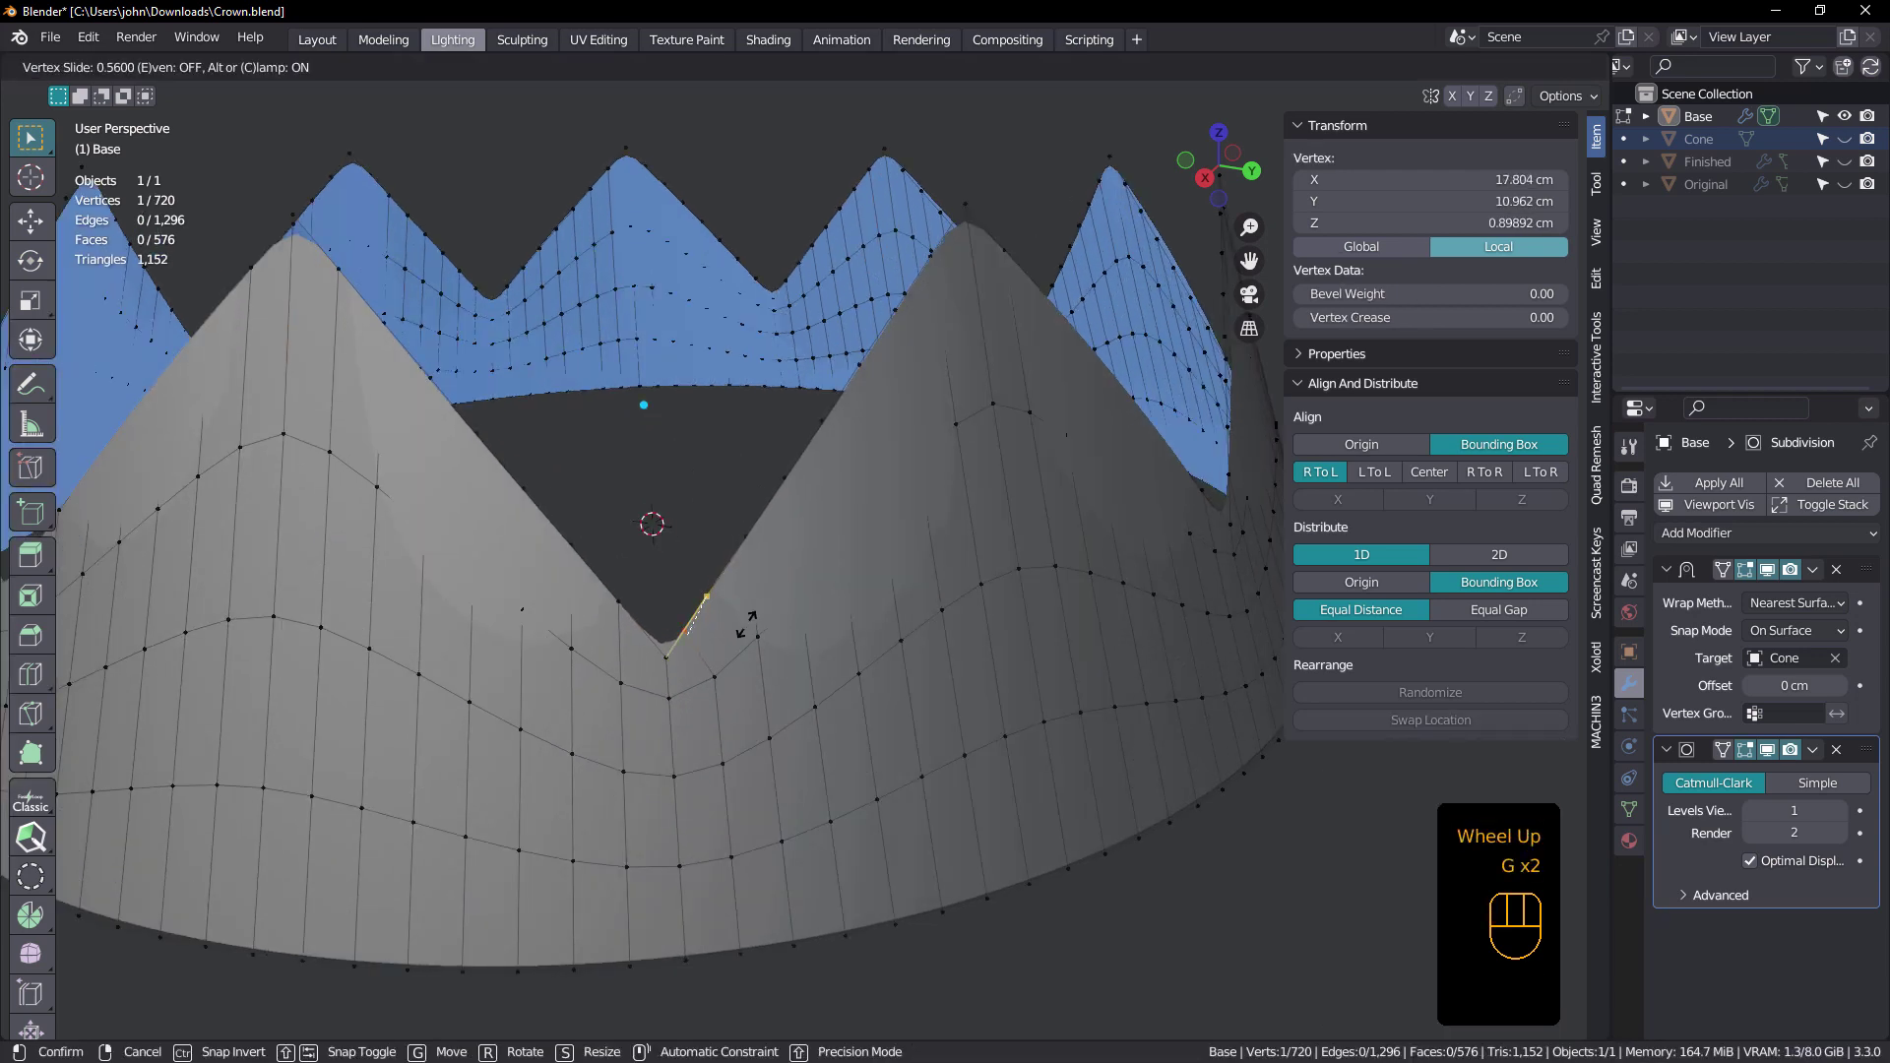
left_click(747, 630)
left_click(619, 598)
key("g")
key("g")
left_click(824, 665)
- Add a horizontal loop cut around the crown just below its zigzag rim, using Even spacing to follow the rim
middle_click_drag(827, 666, 816, 580)
middle_click_drag(866, 443, 903, 412, "shift")
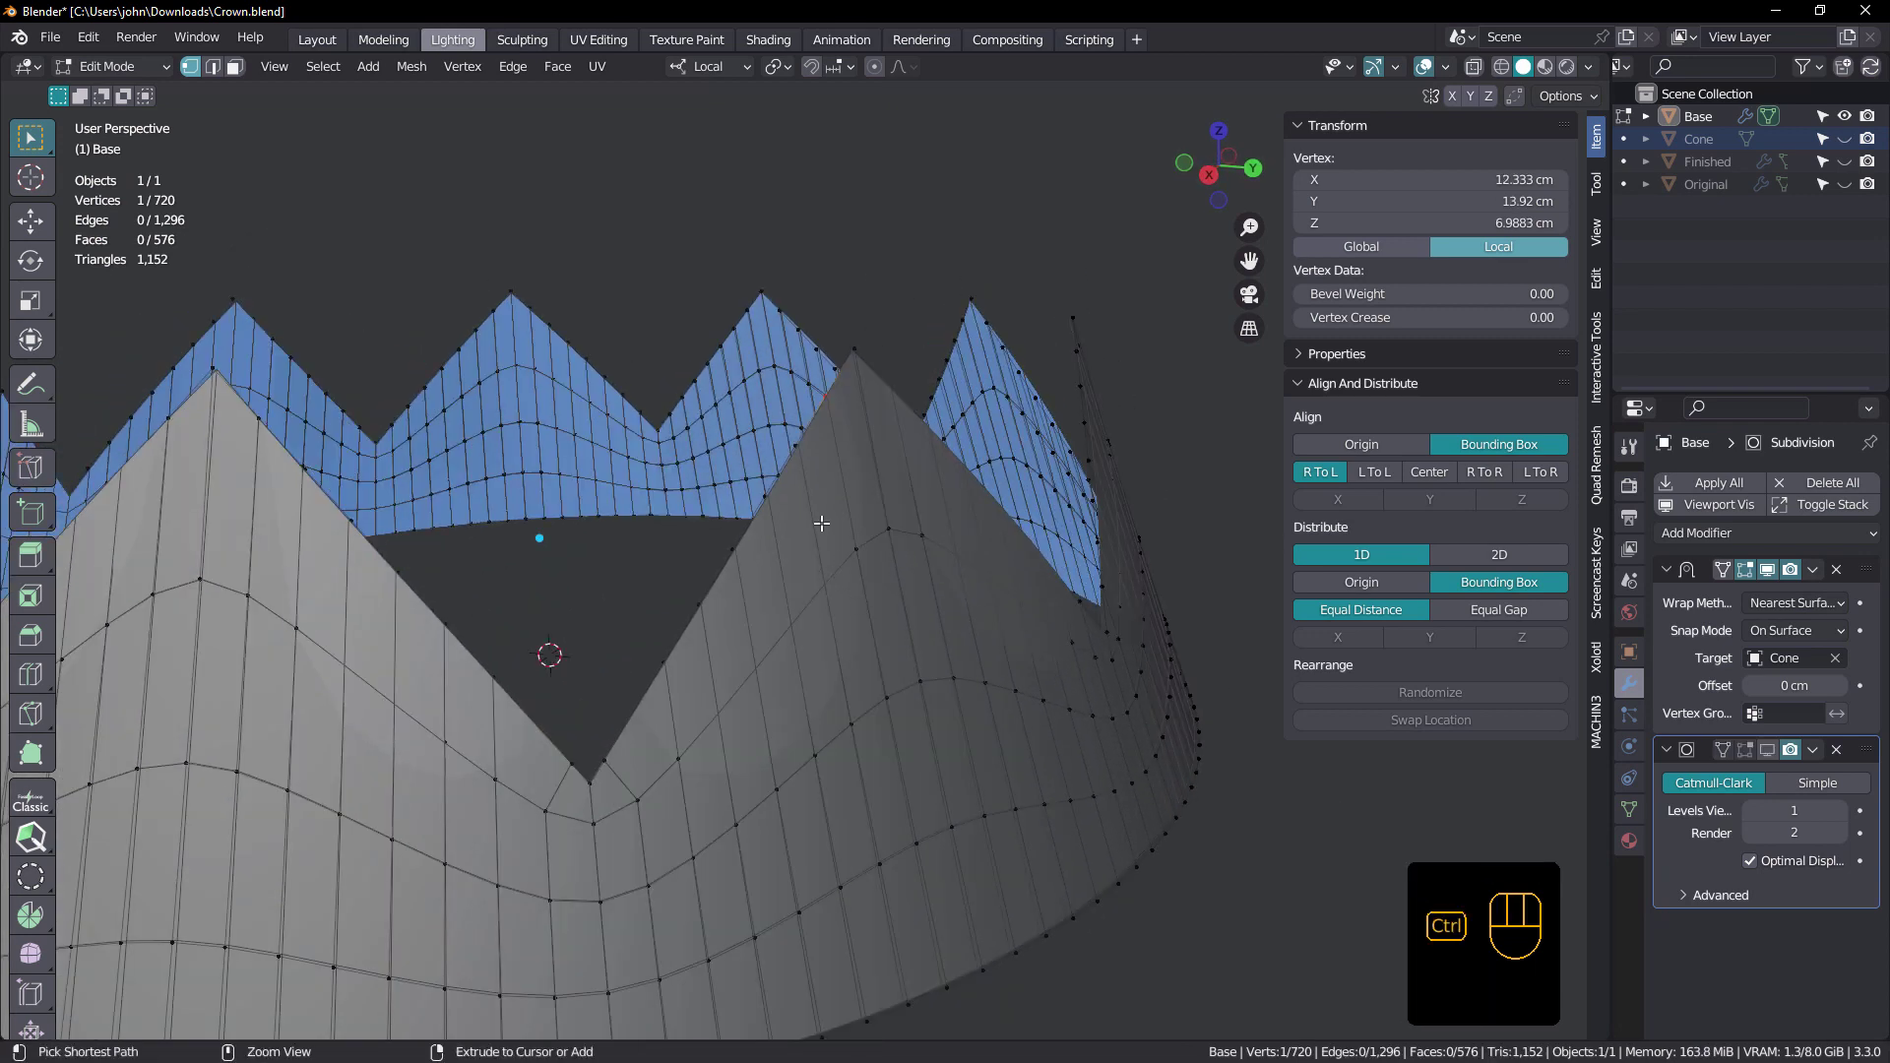
key("ctrl+r")
left_click(804, 532)
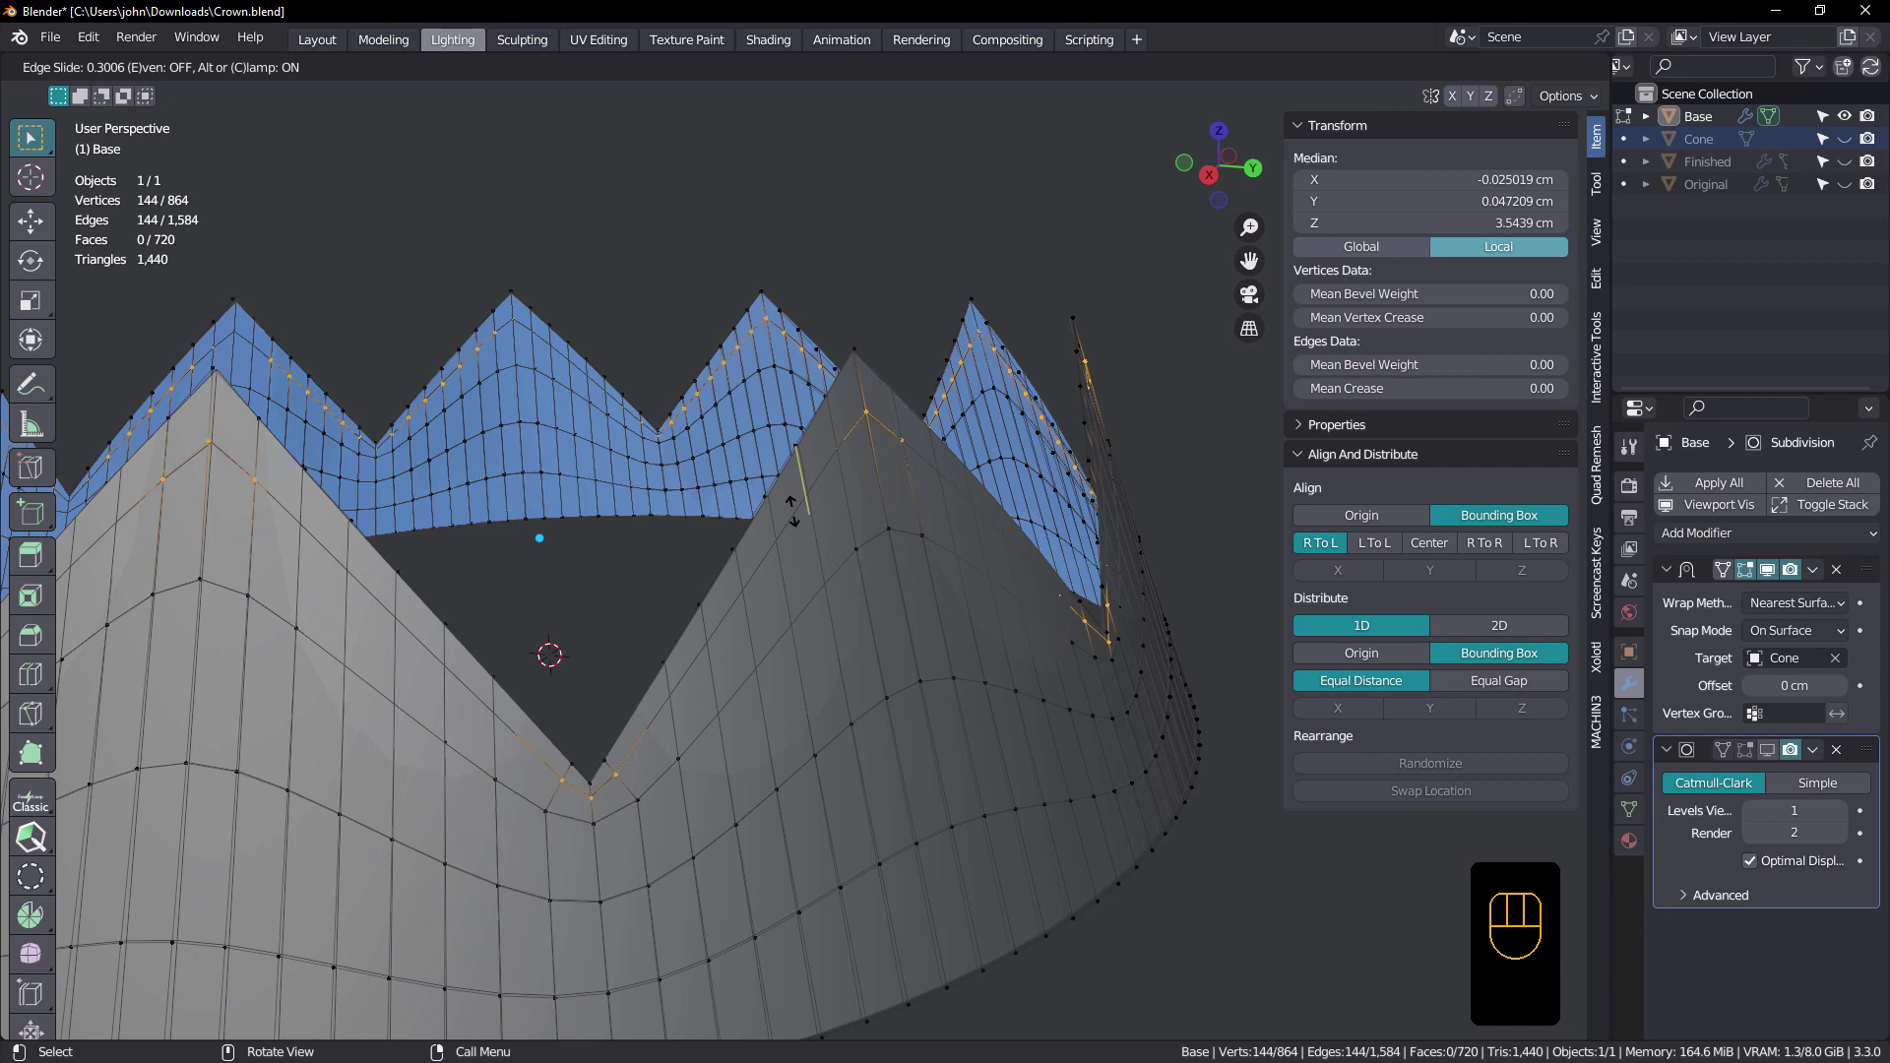
key("e")
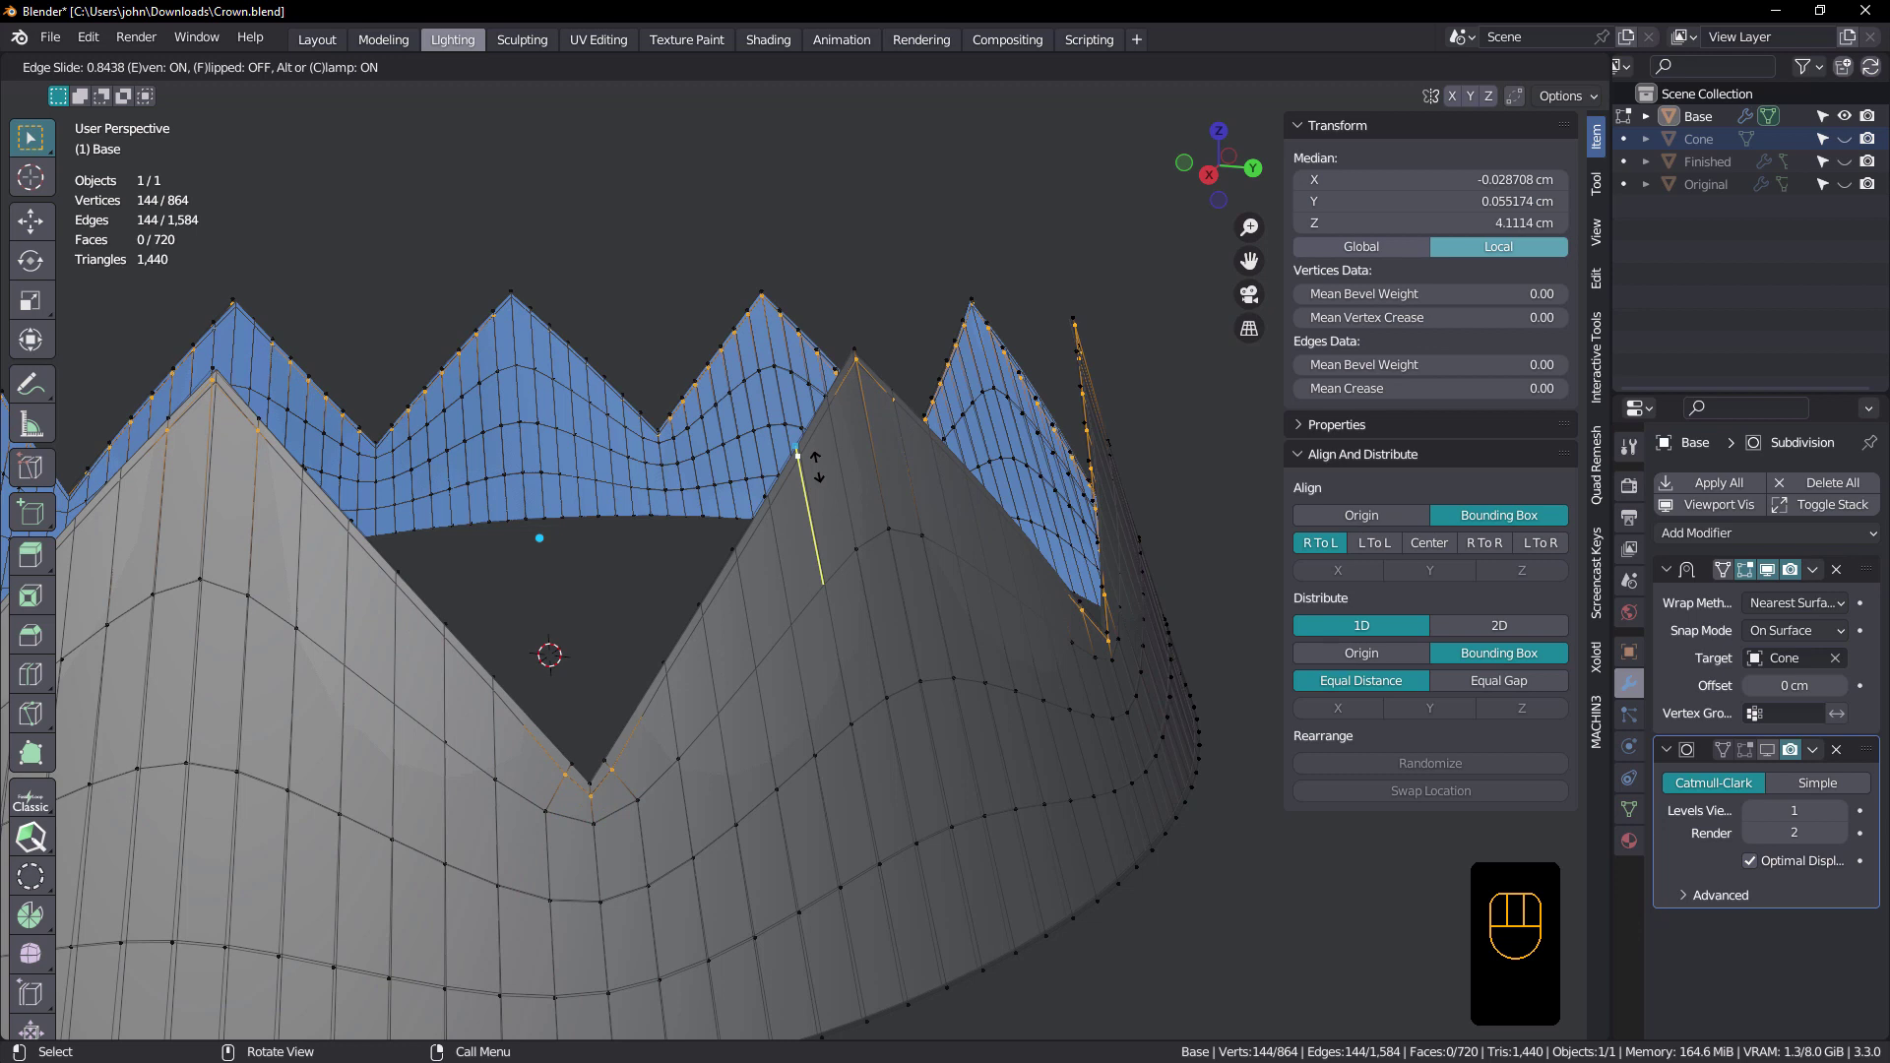
left_click(798, 455)
- Knife-cut from the vertex below the front spike's apex to the rim edges on both sides of the tip
middle_click_drag(798, 455, 844, 434)
left_click(844, 434)
scroll(844, 434, "up", 5)
key("k")
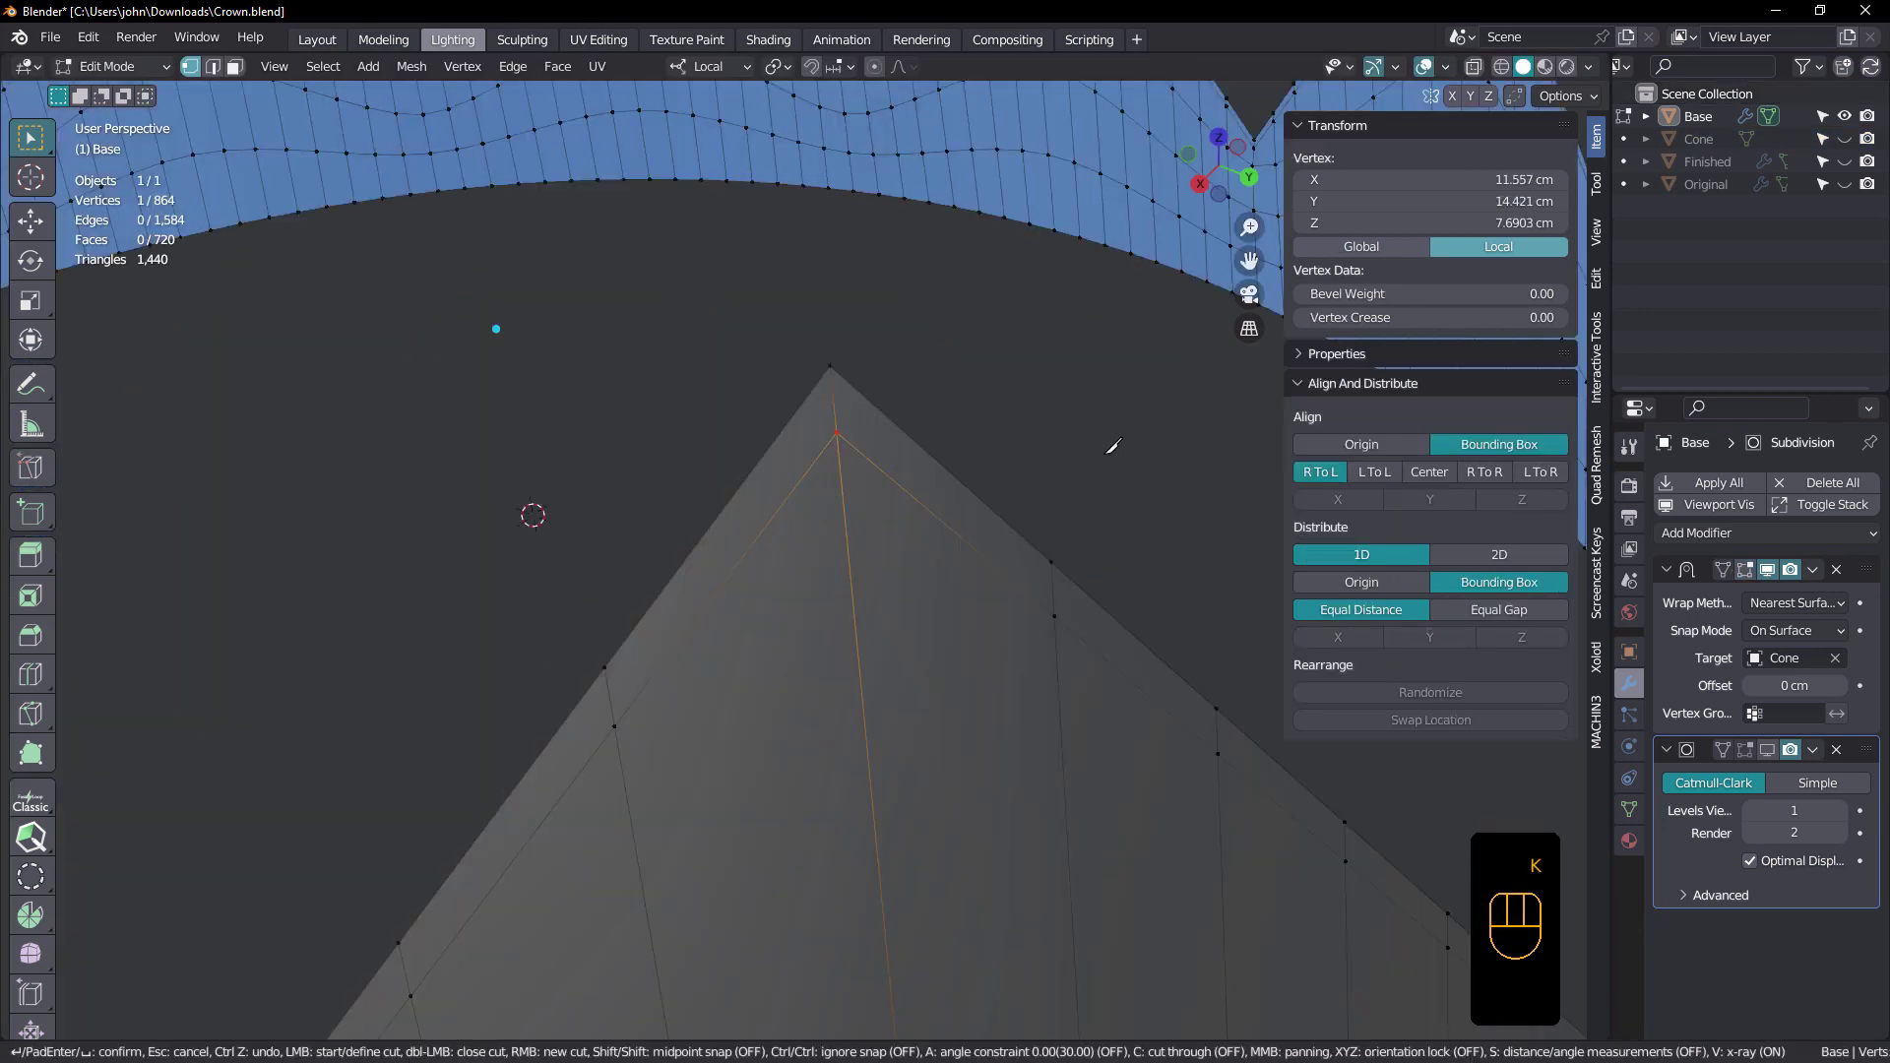
left_click(839, 431)
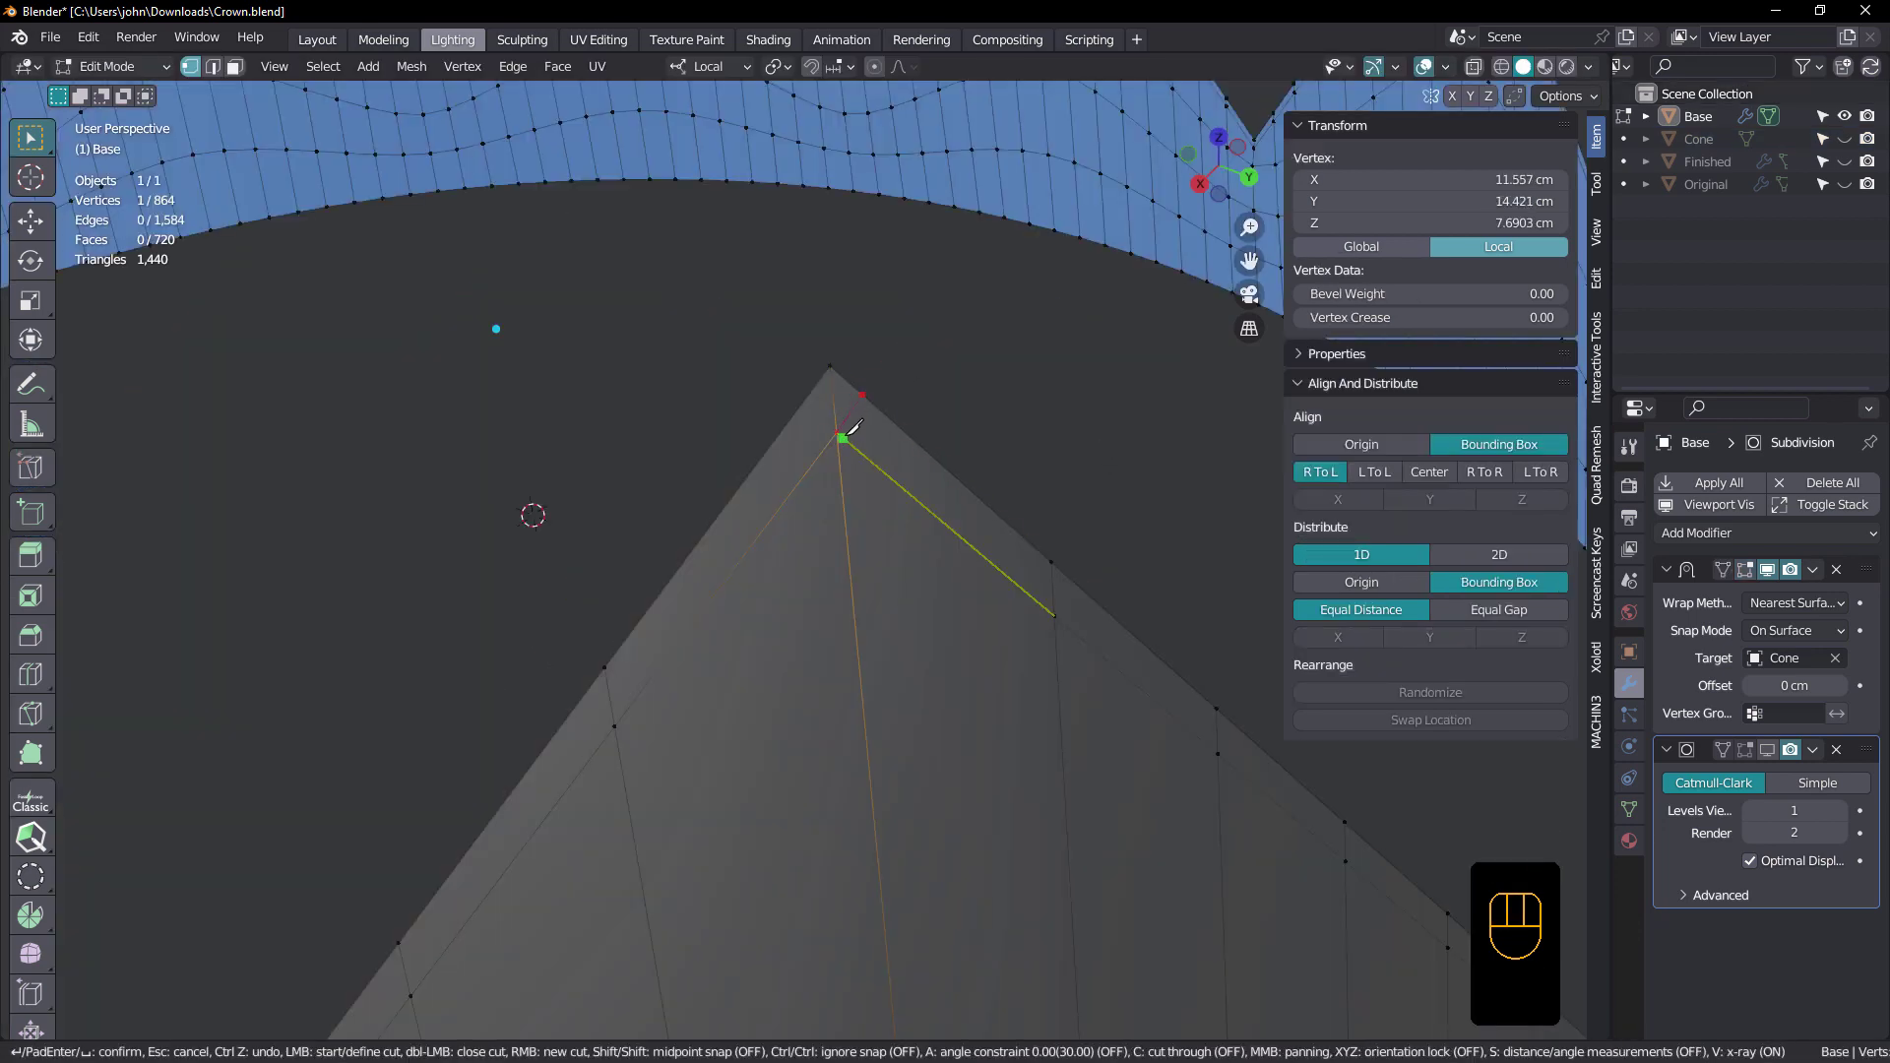
left_click(757, 346)
key("Return")
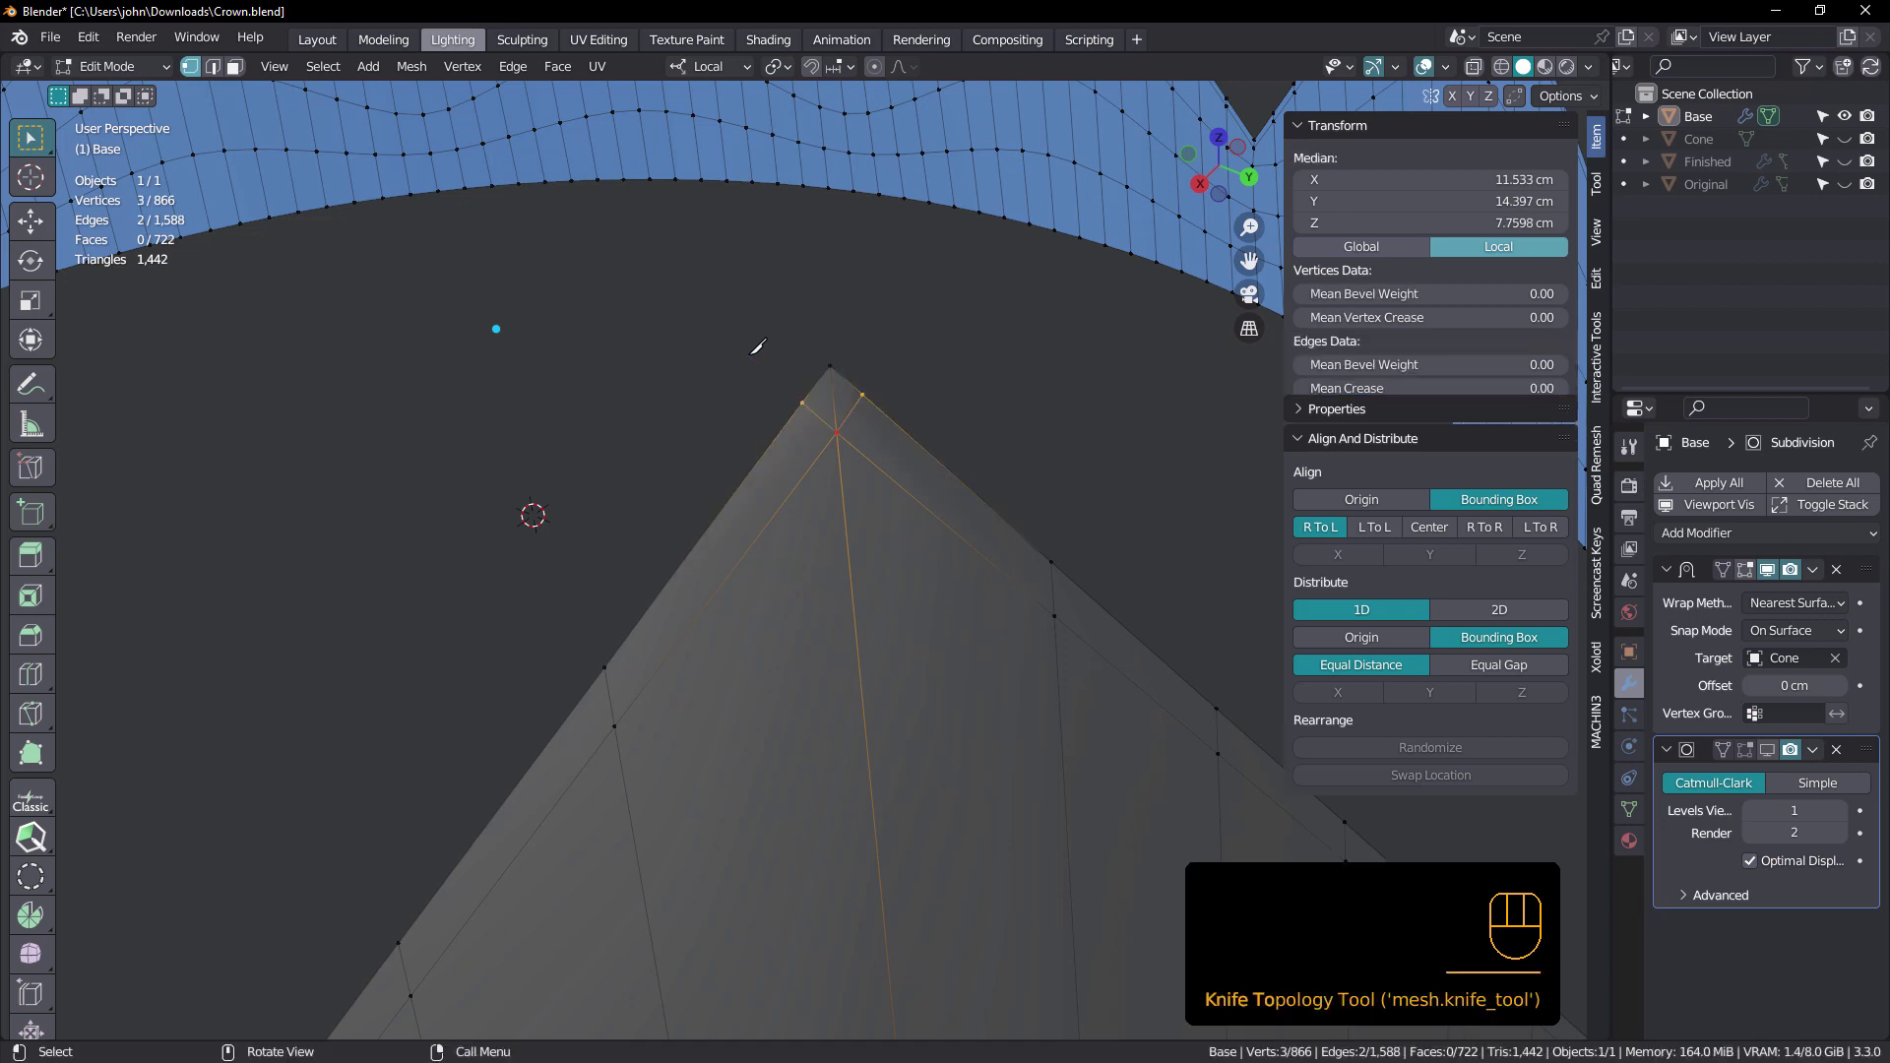
- Try to remove the central edge between the spike's apex and the vertex below it with Limited Dissolve
key("2")
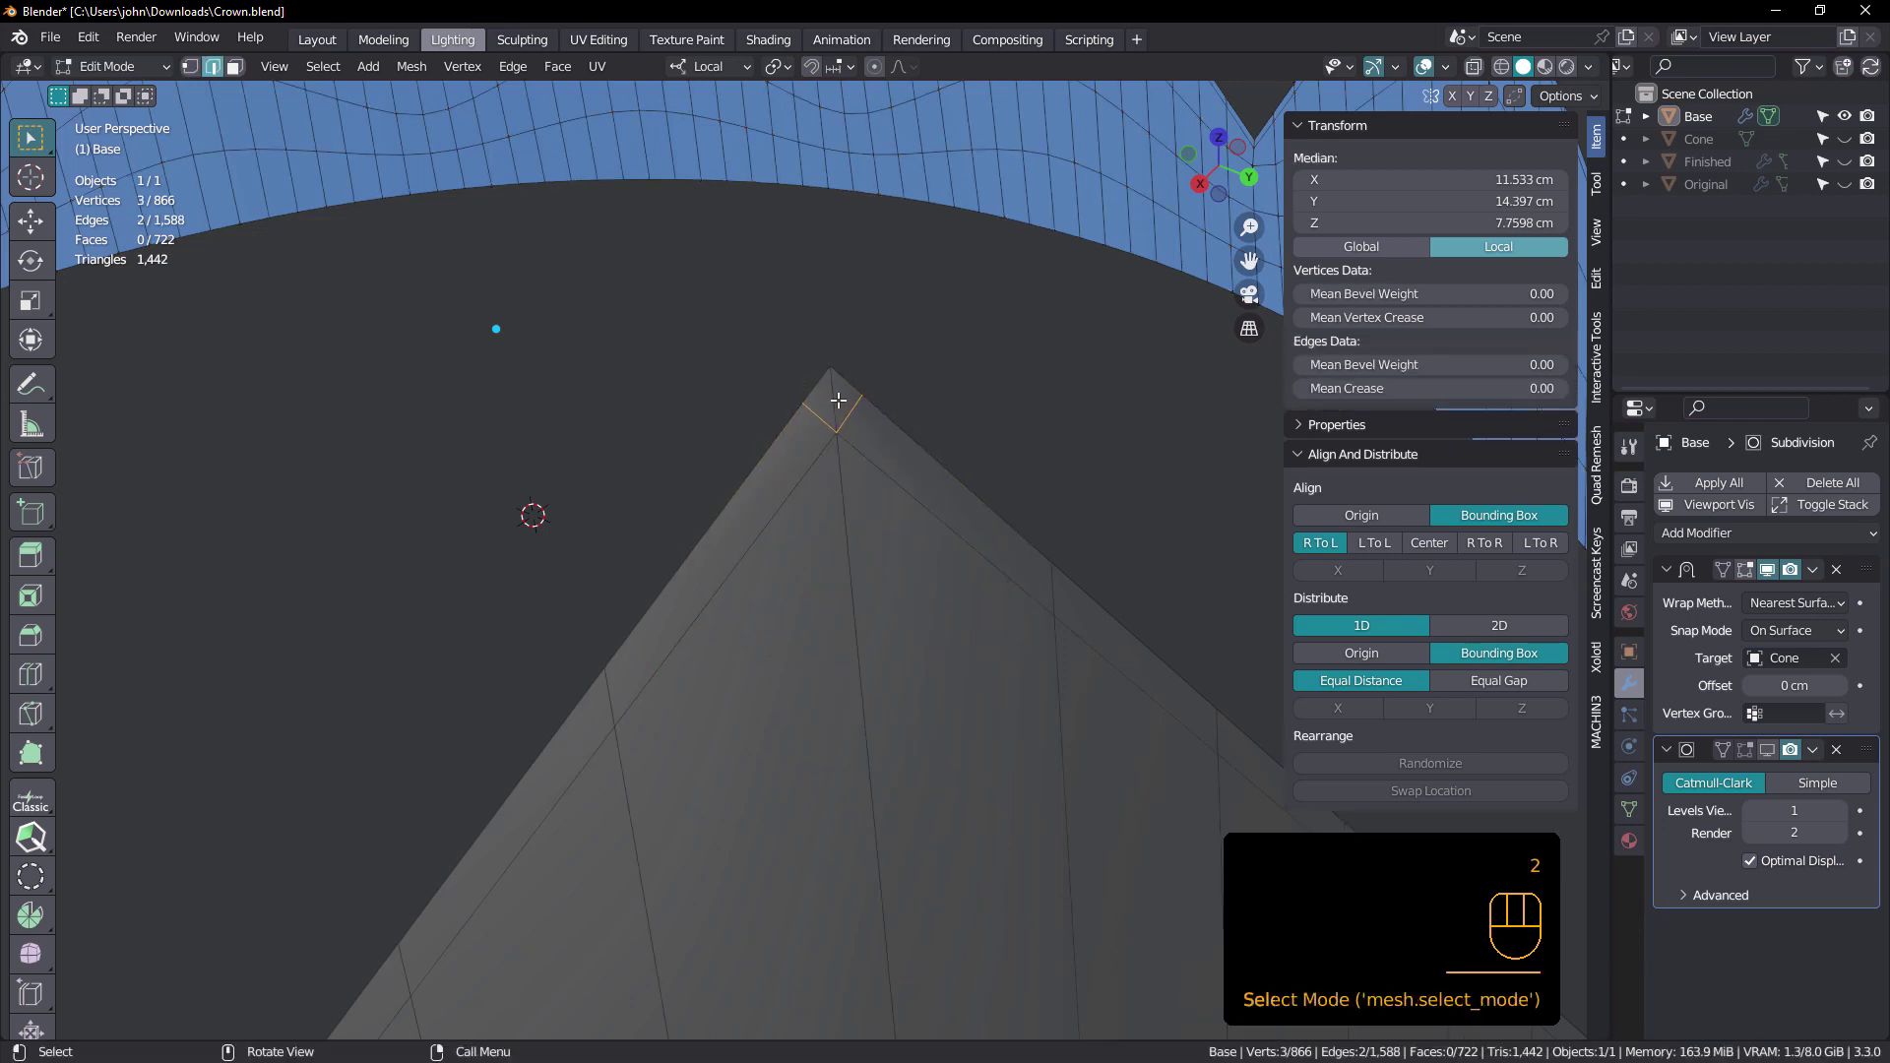
left_click(838, 401)
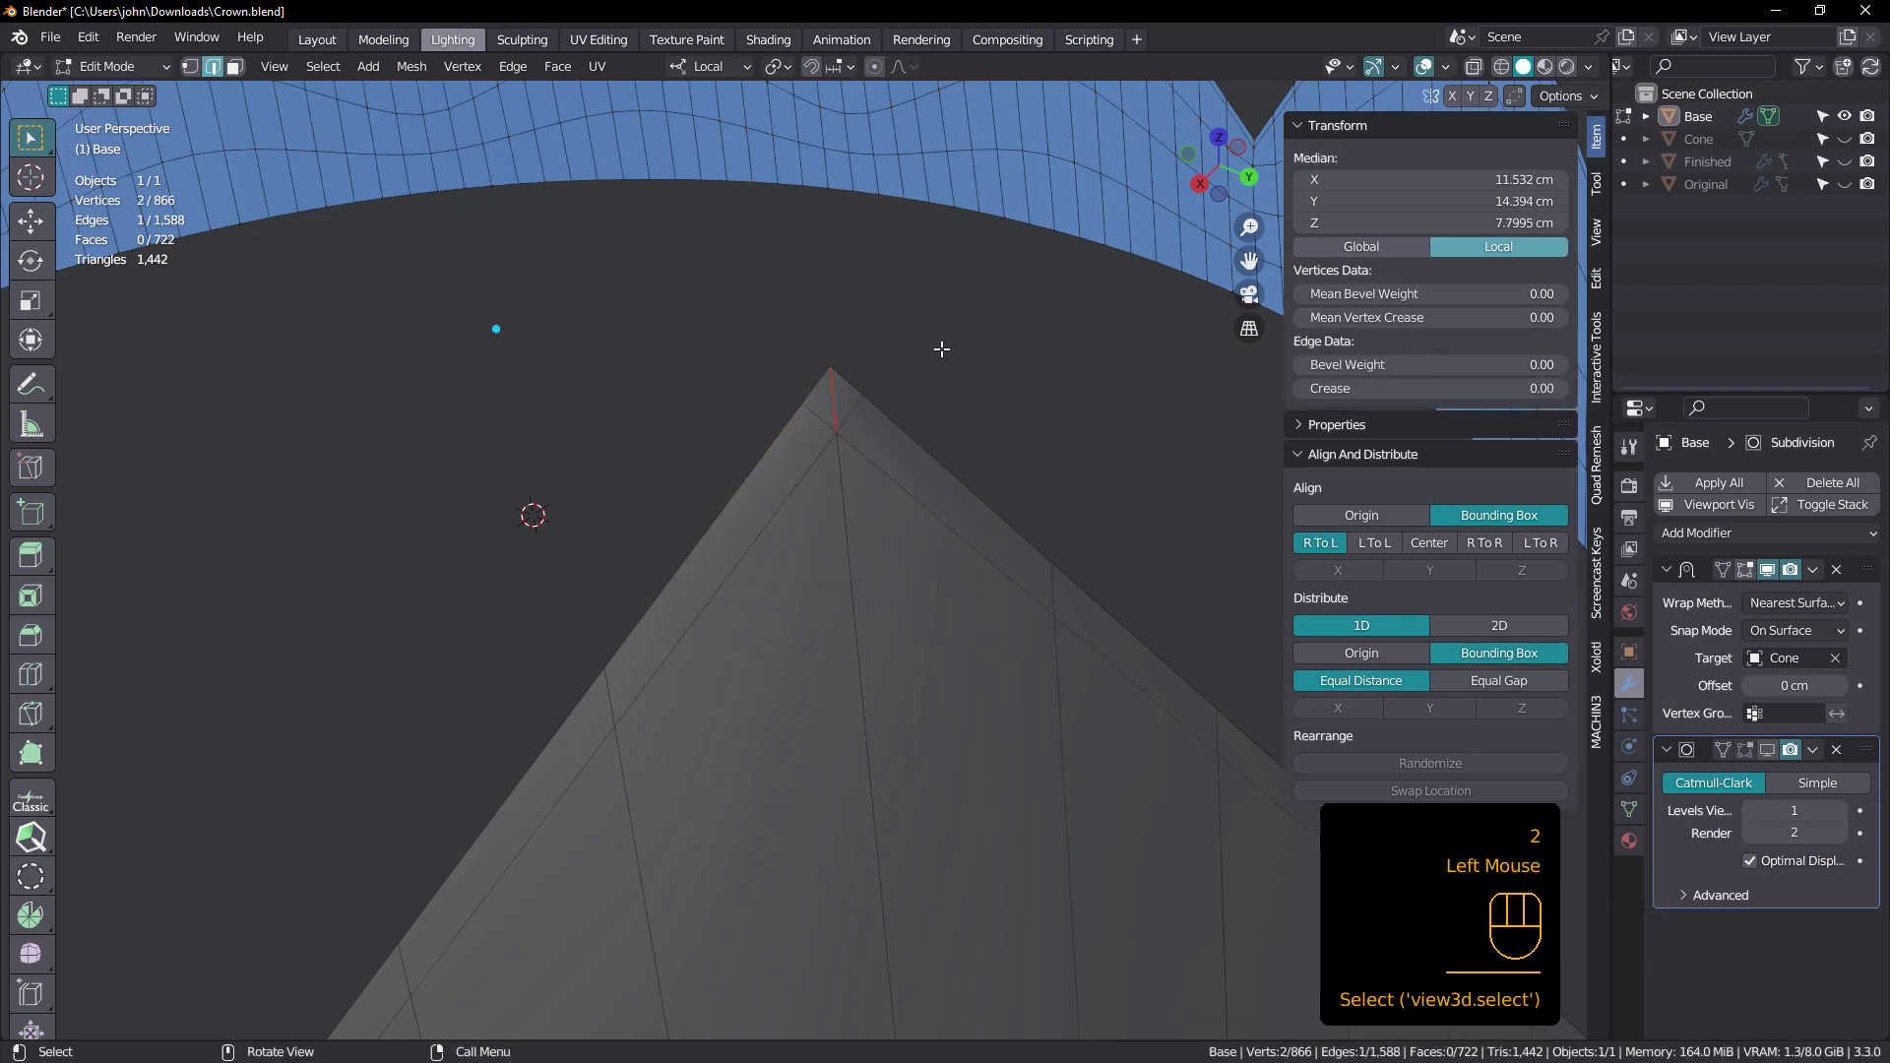
key("Delete")
left_click(941, 348)
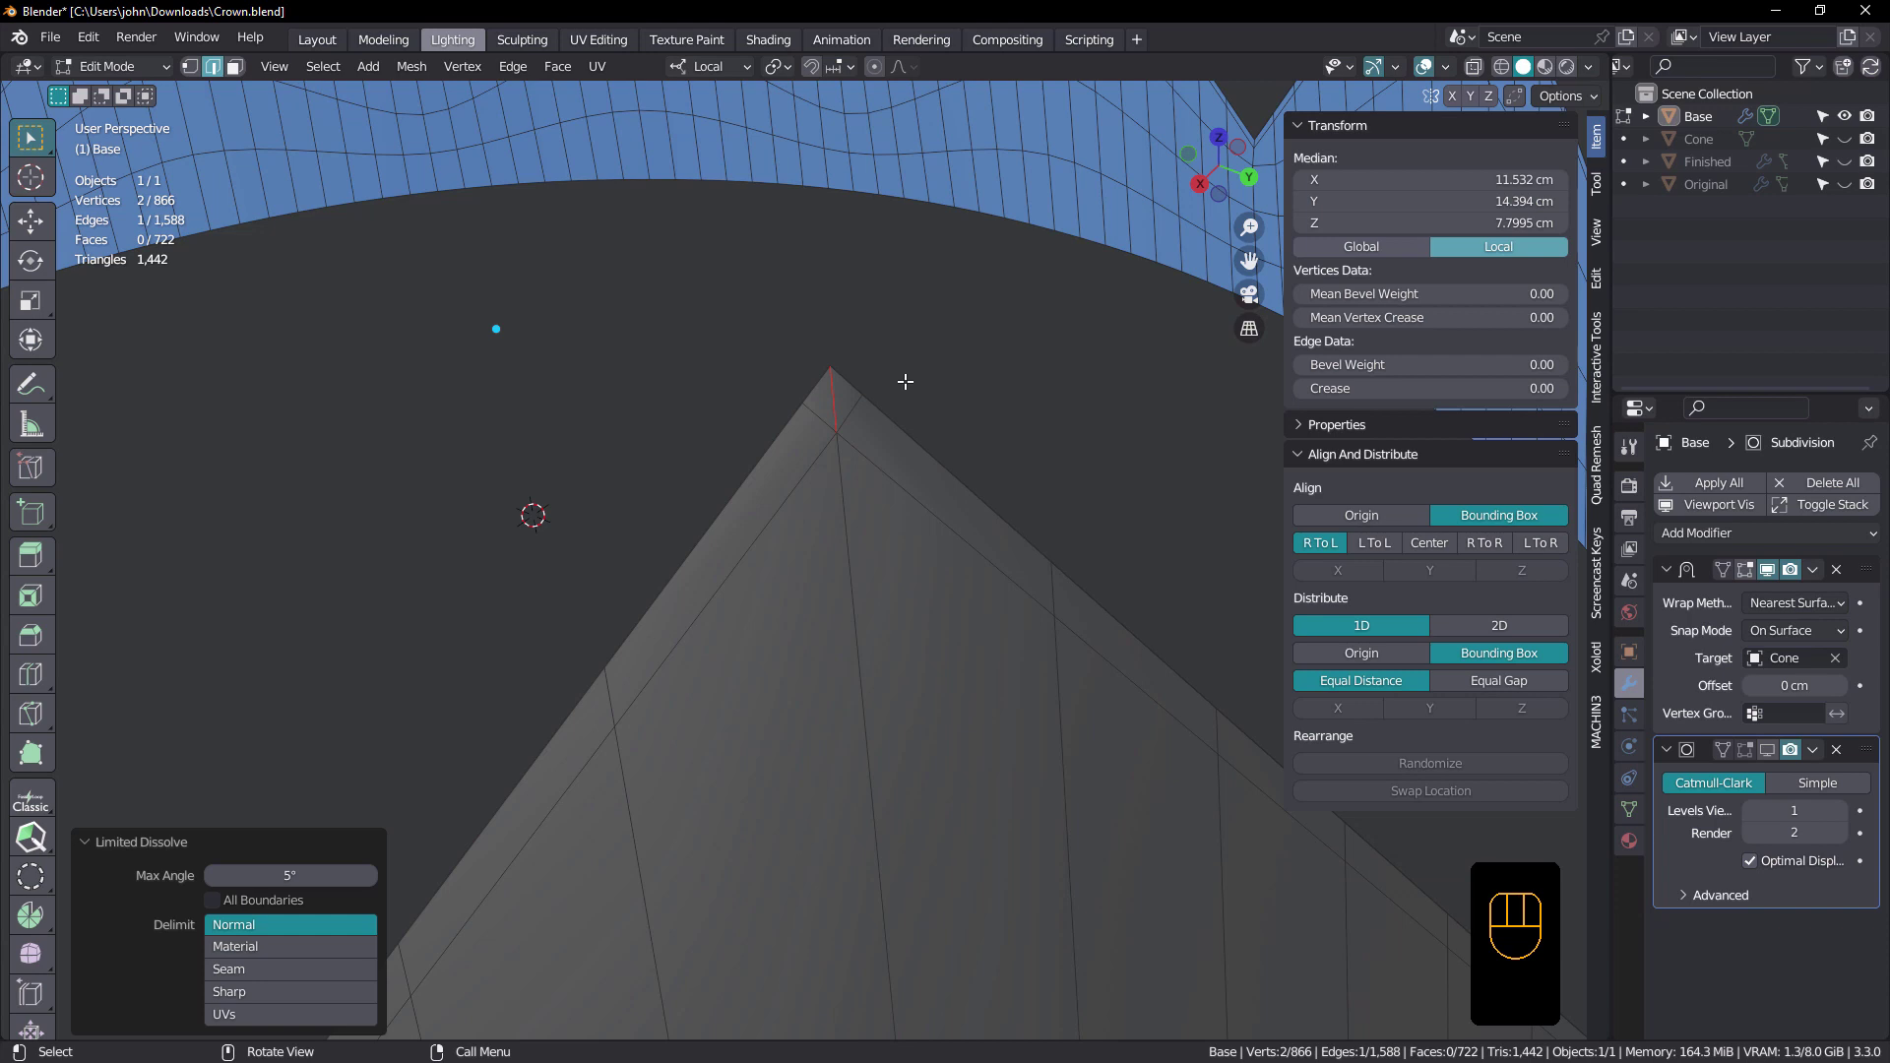
- Merge the two triangular faces at the spike's tip into one face with Tris to Quads
key("3")
left_click(849, 395)
left_click(847, 395, "shift")
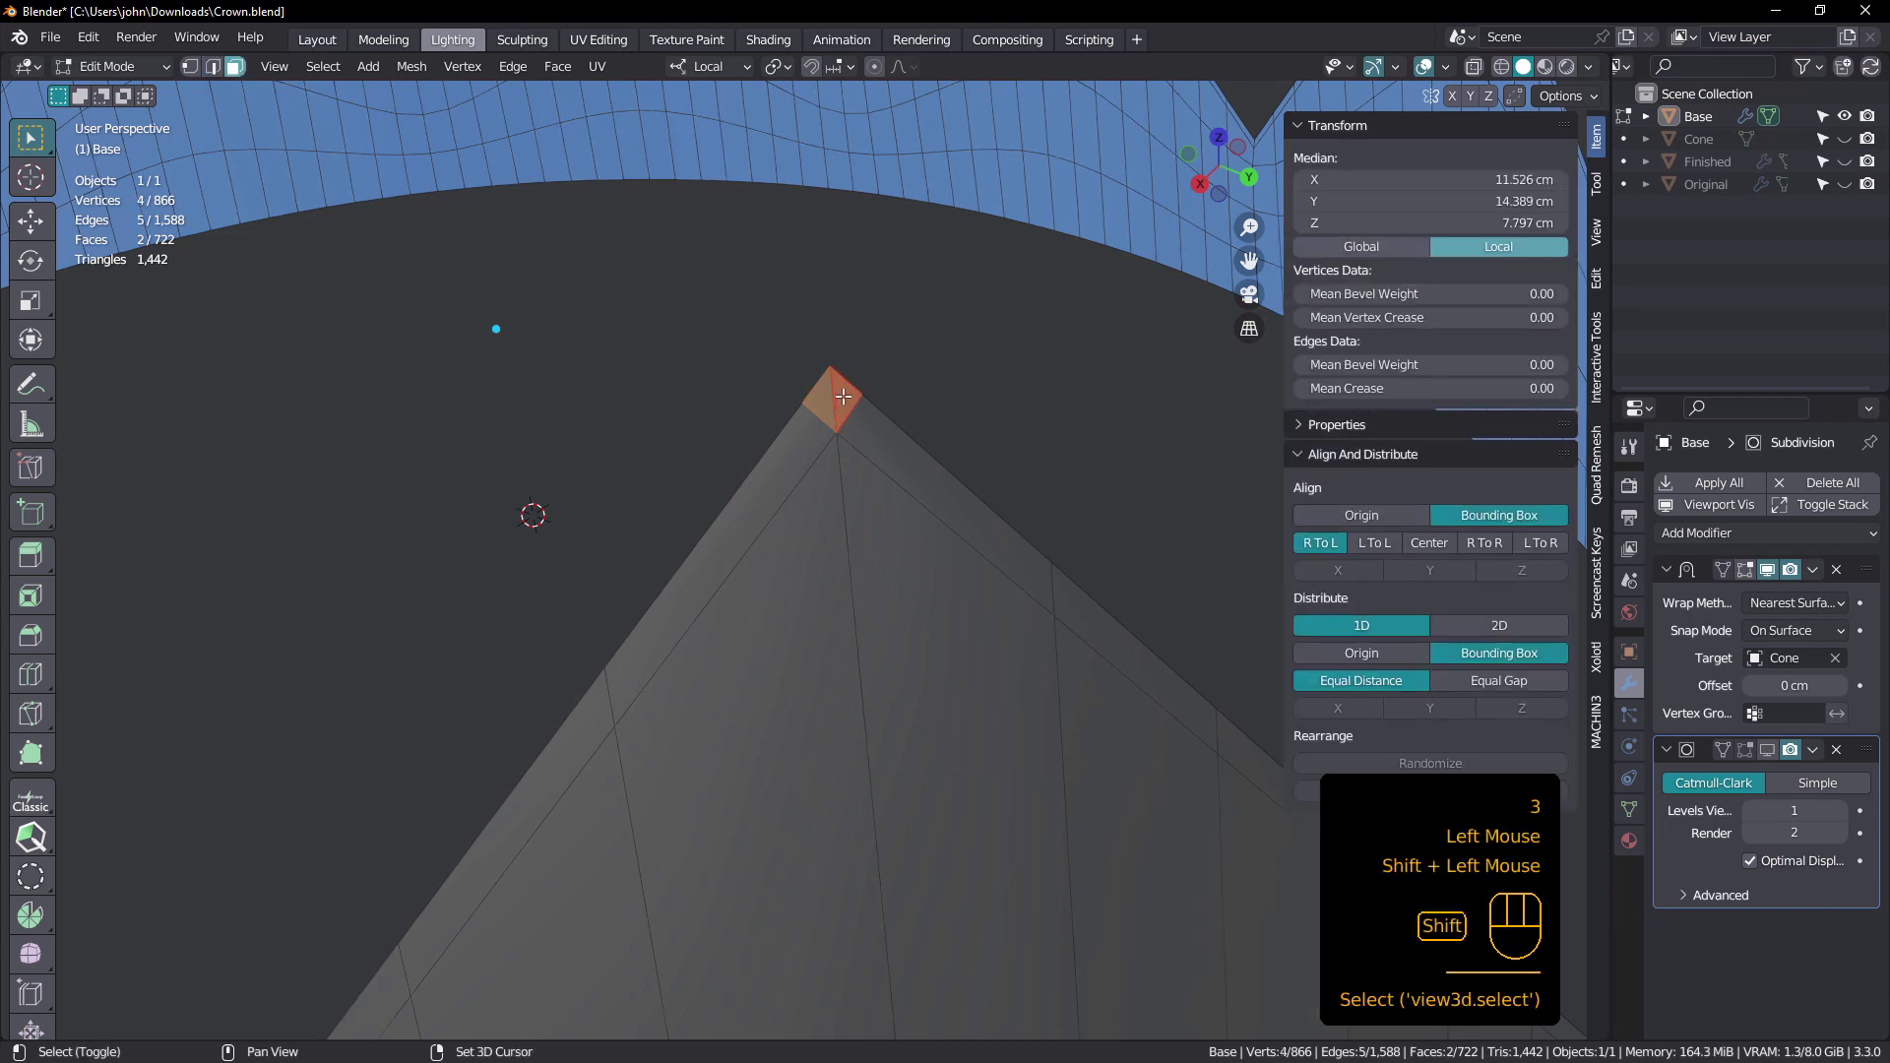
key("space")
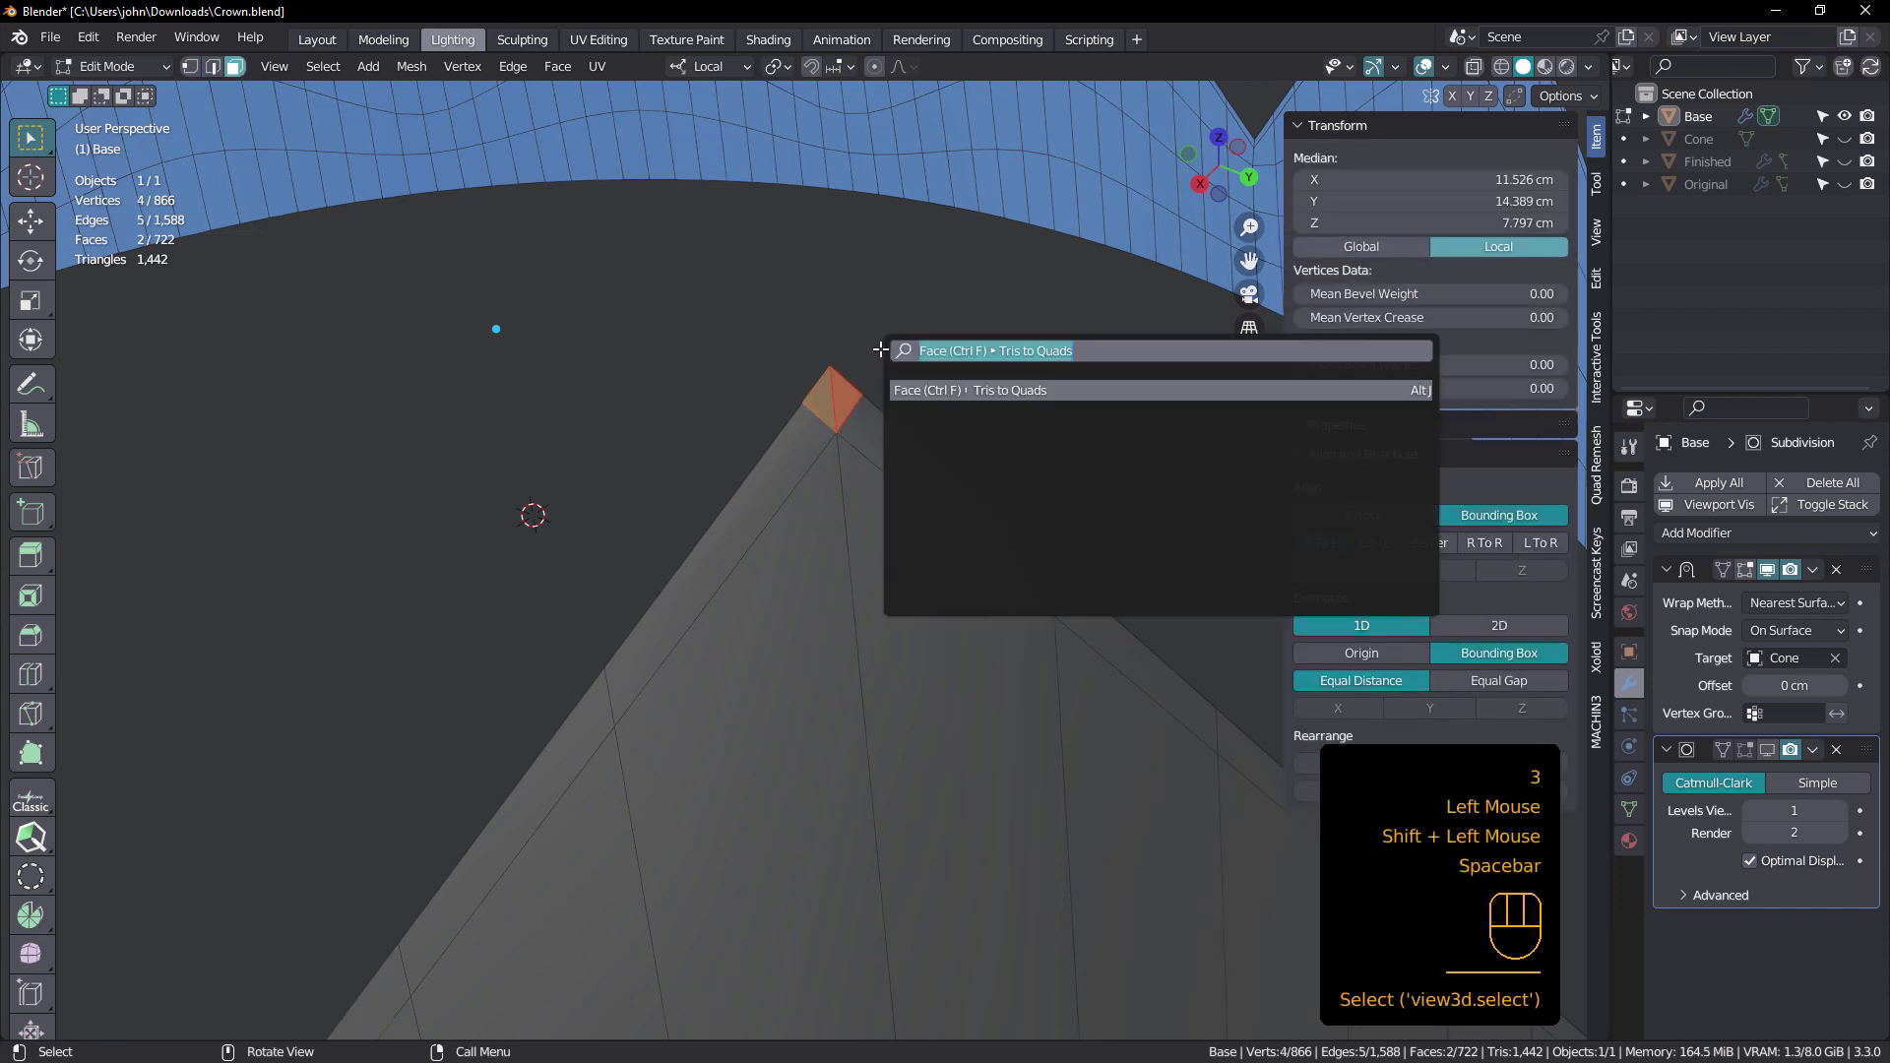
left_click(1032, 351)
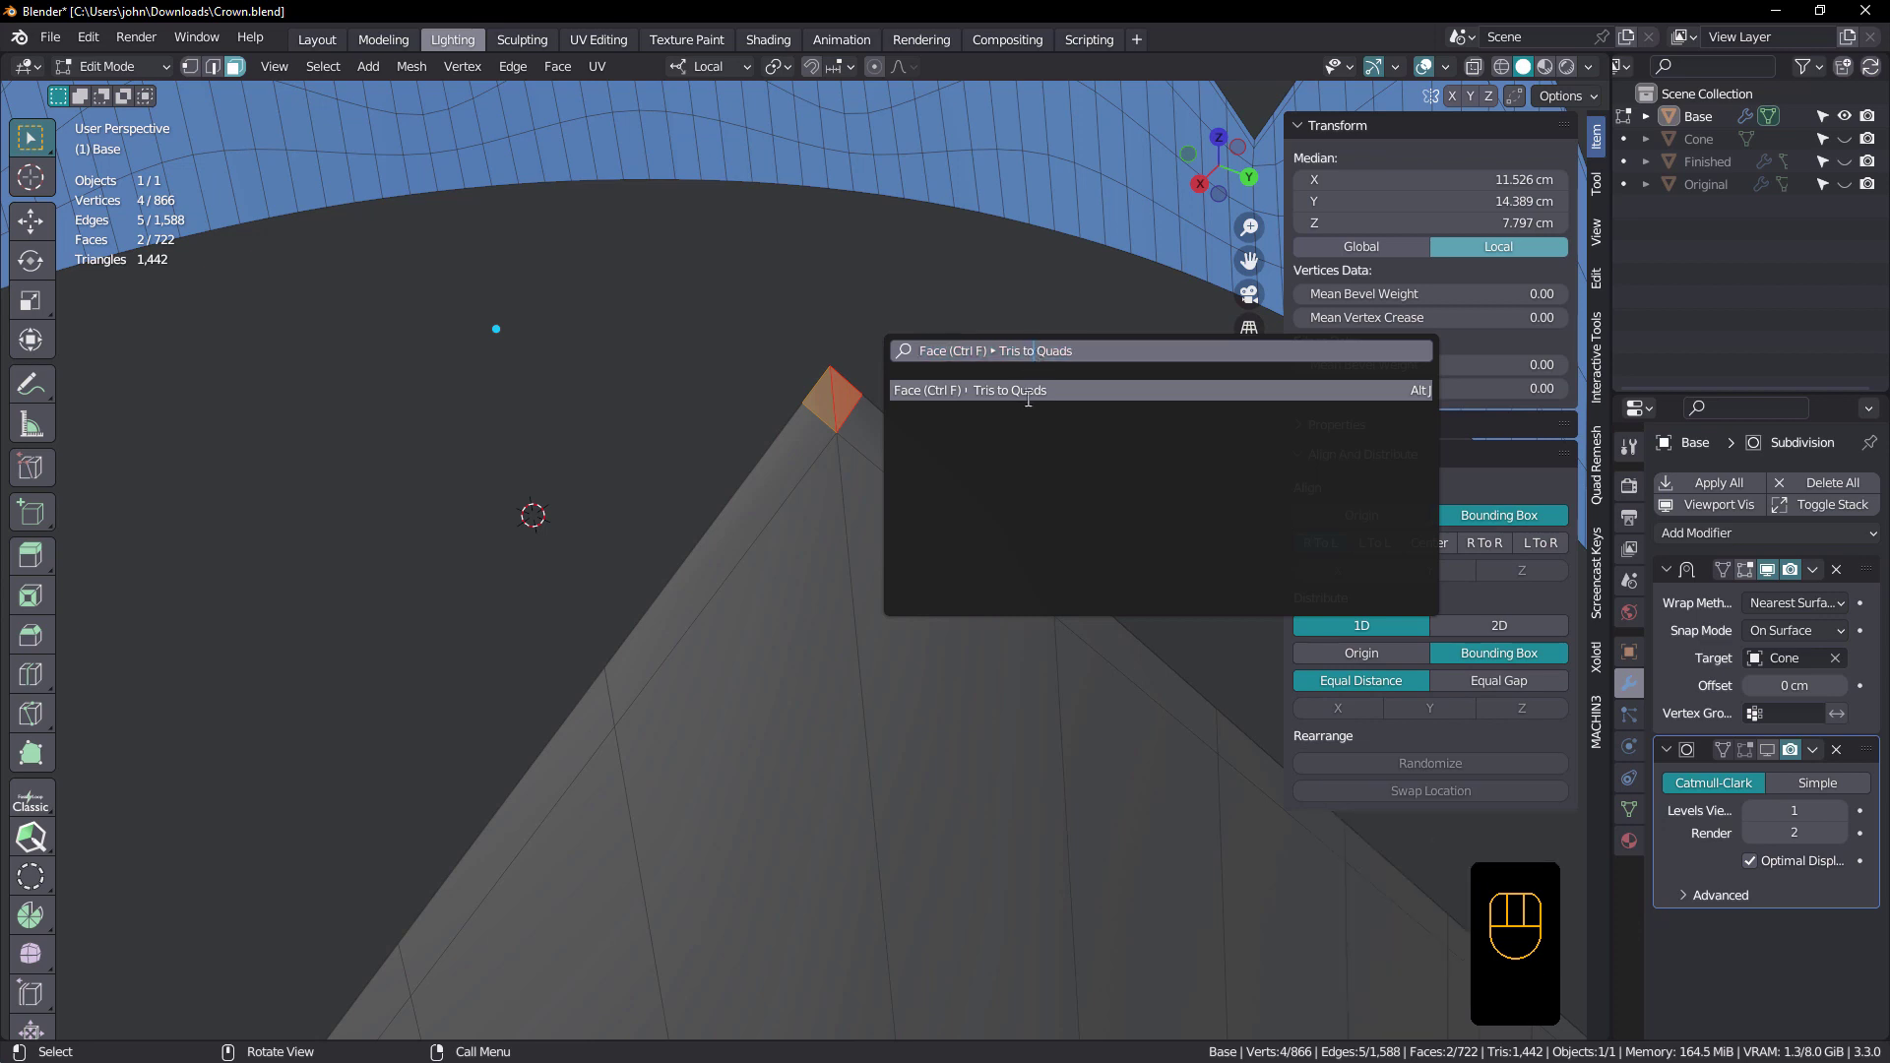
left_click(1030, 391)
left_click(907, 374)
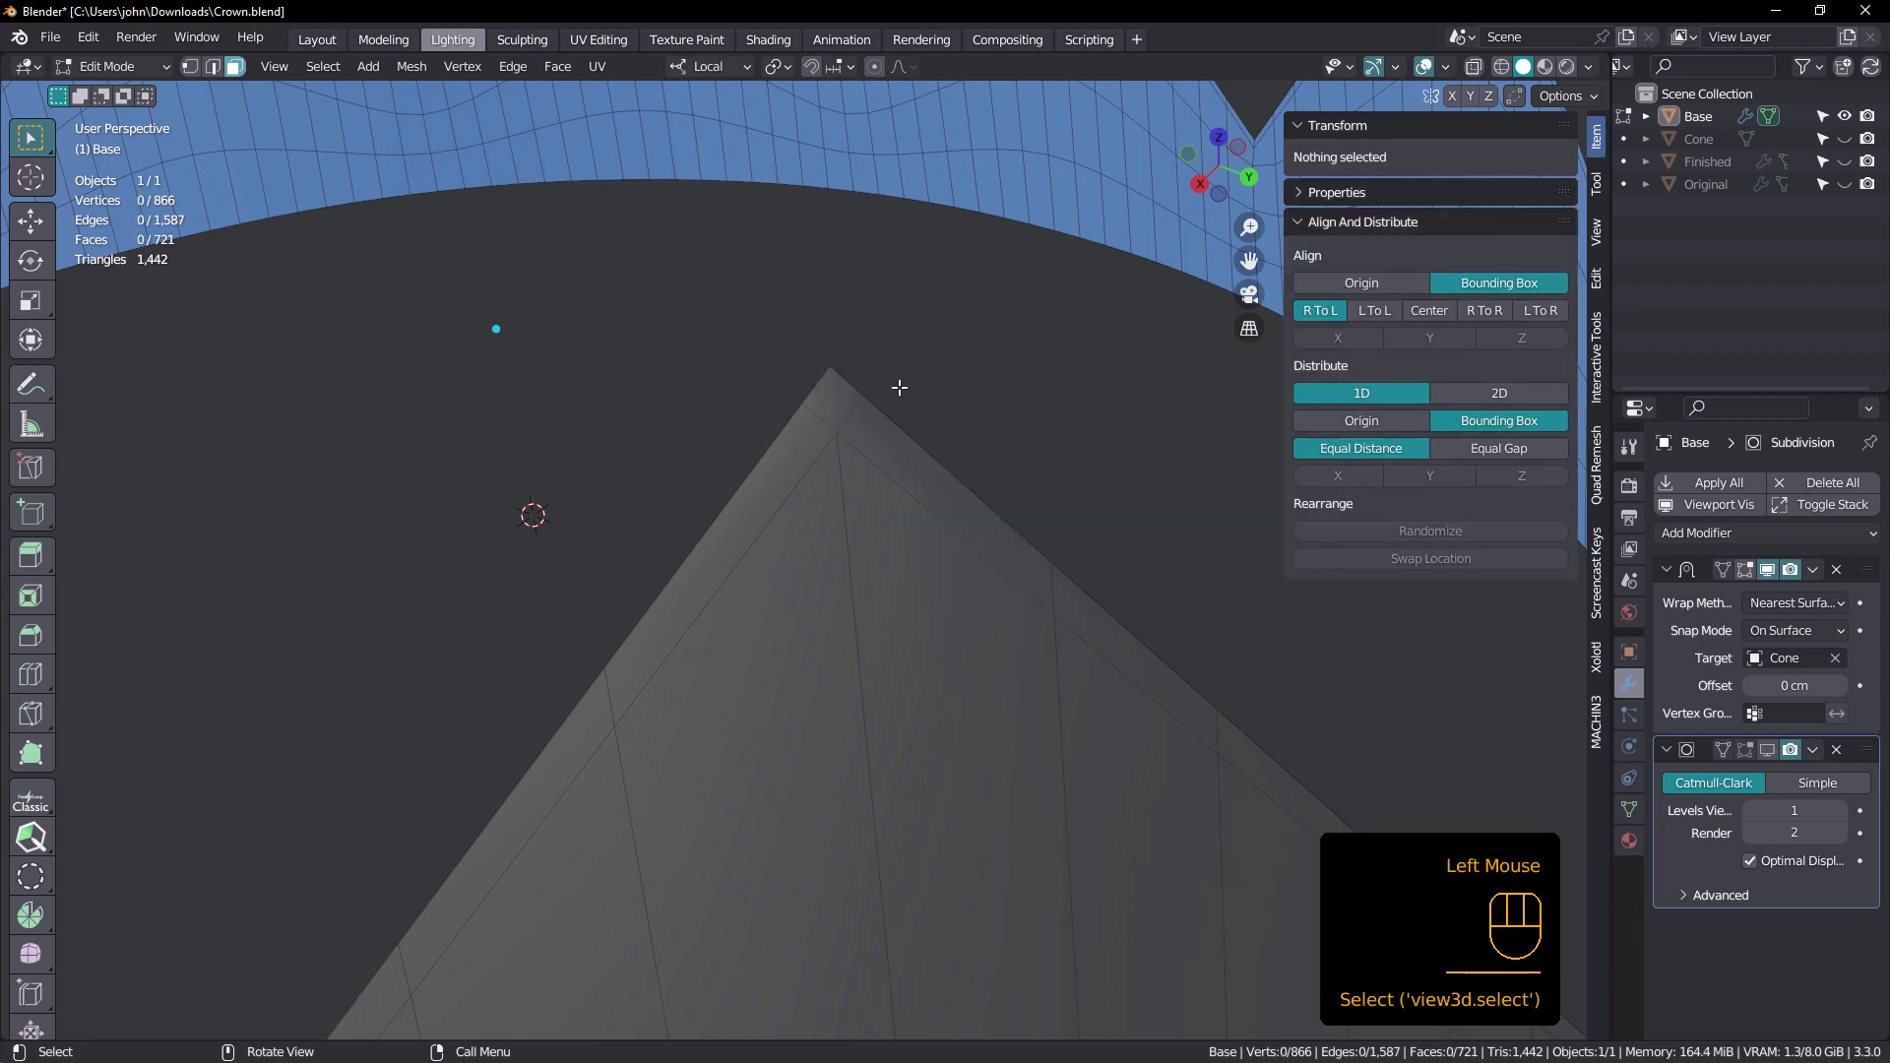
- Enable the Subdivision modifier's display in the viewport and Edit Mode, and set its viewport levels to 2
scroll(901, 384, "down", 4)
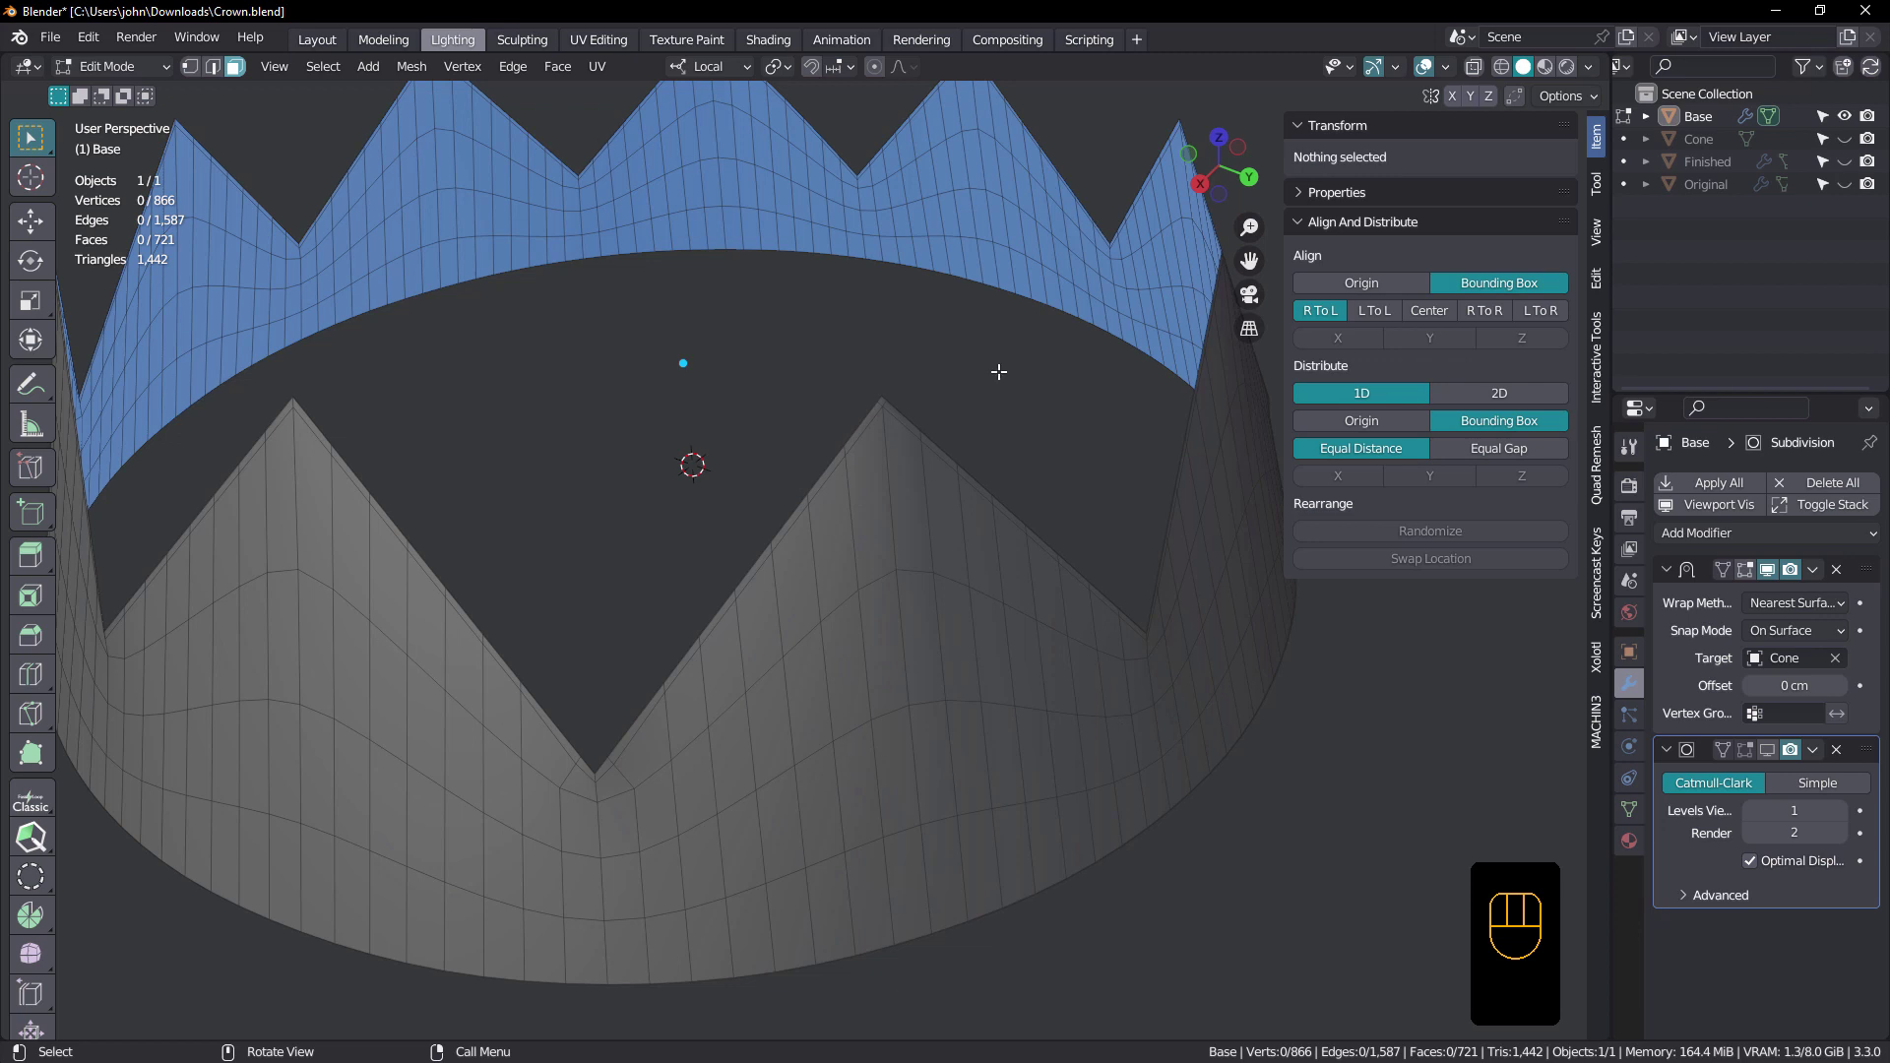
left_click(1744, 750)
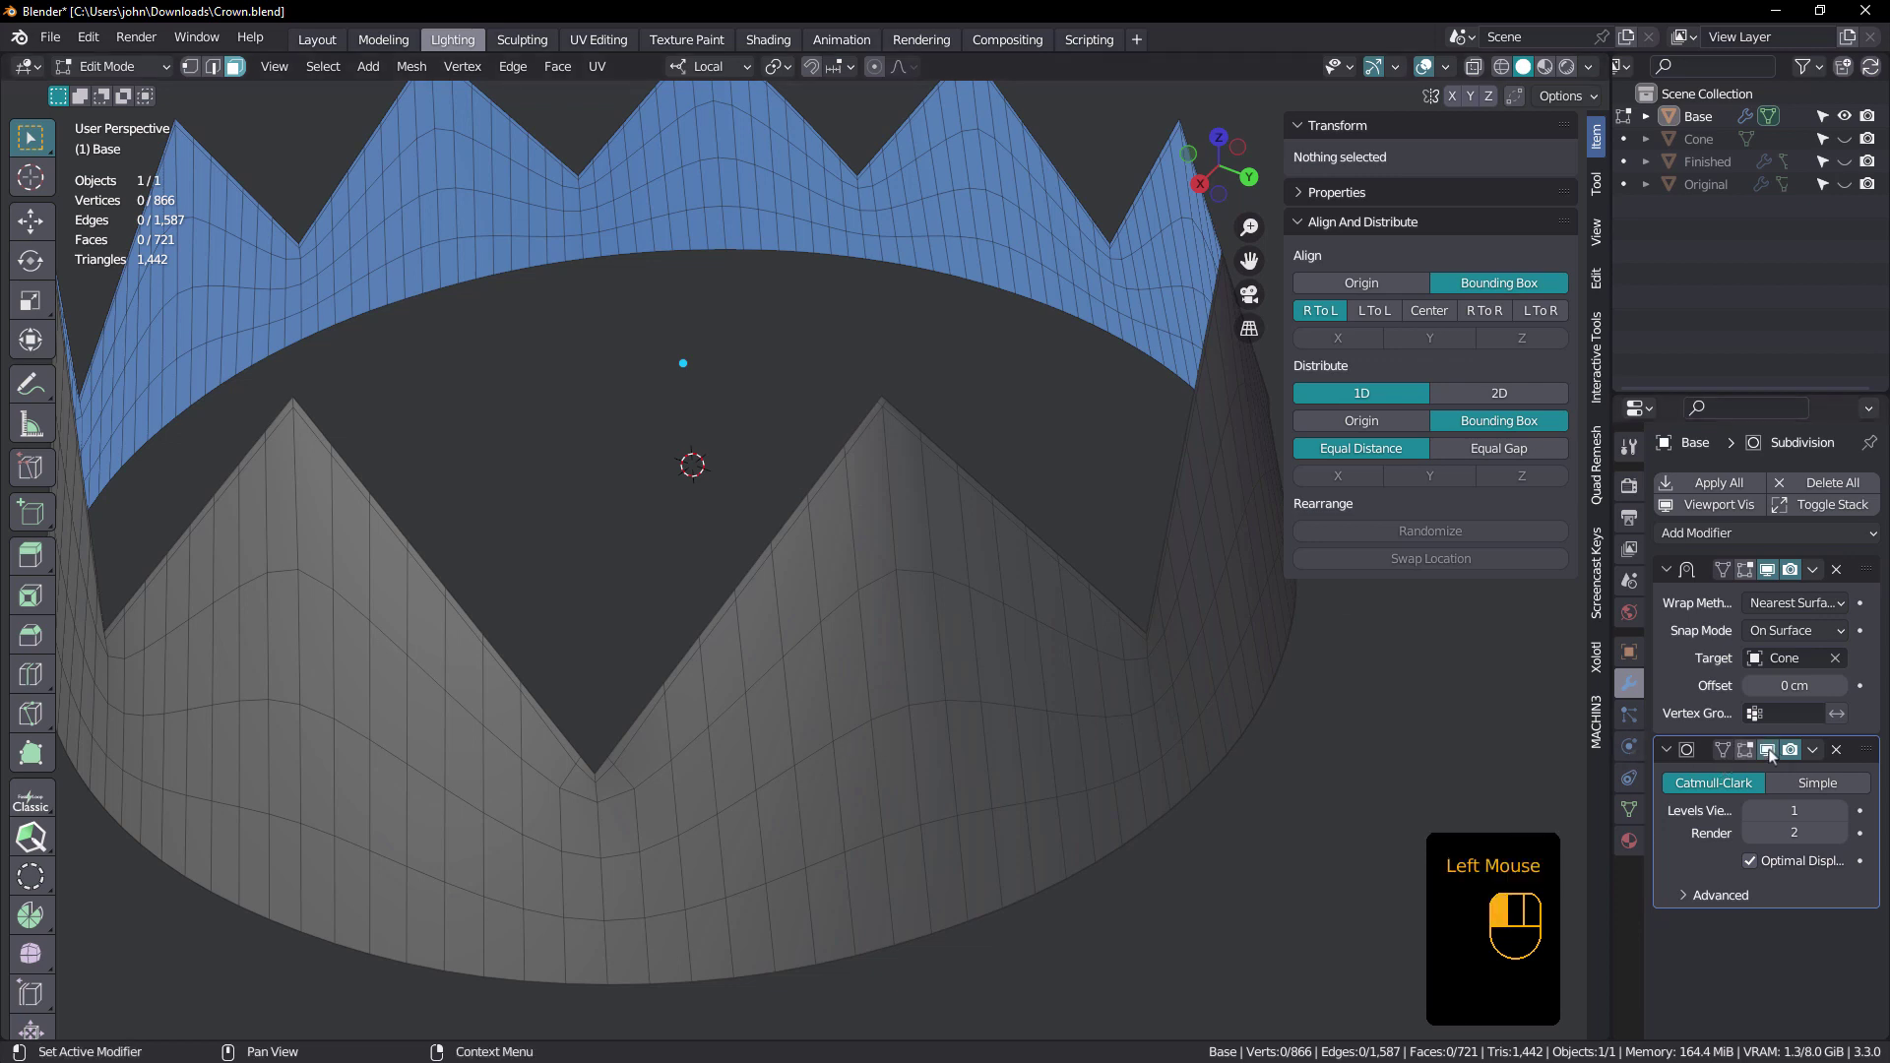
left_click(1742, 751)
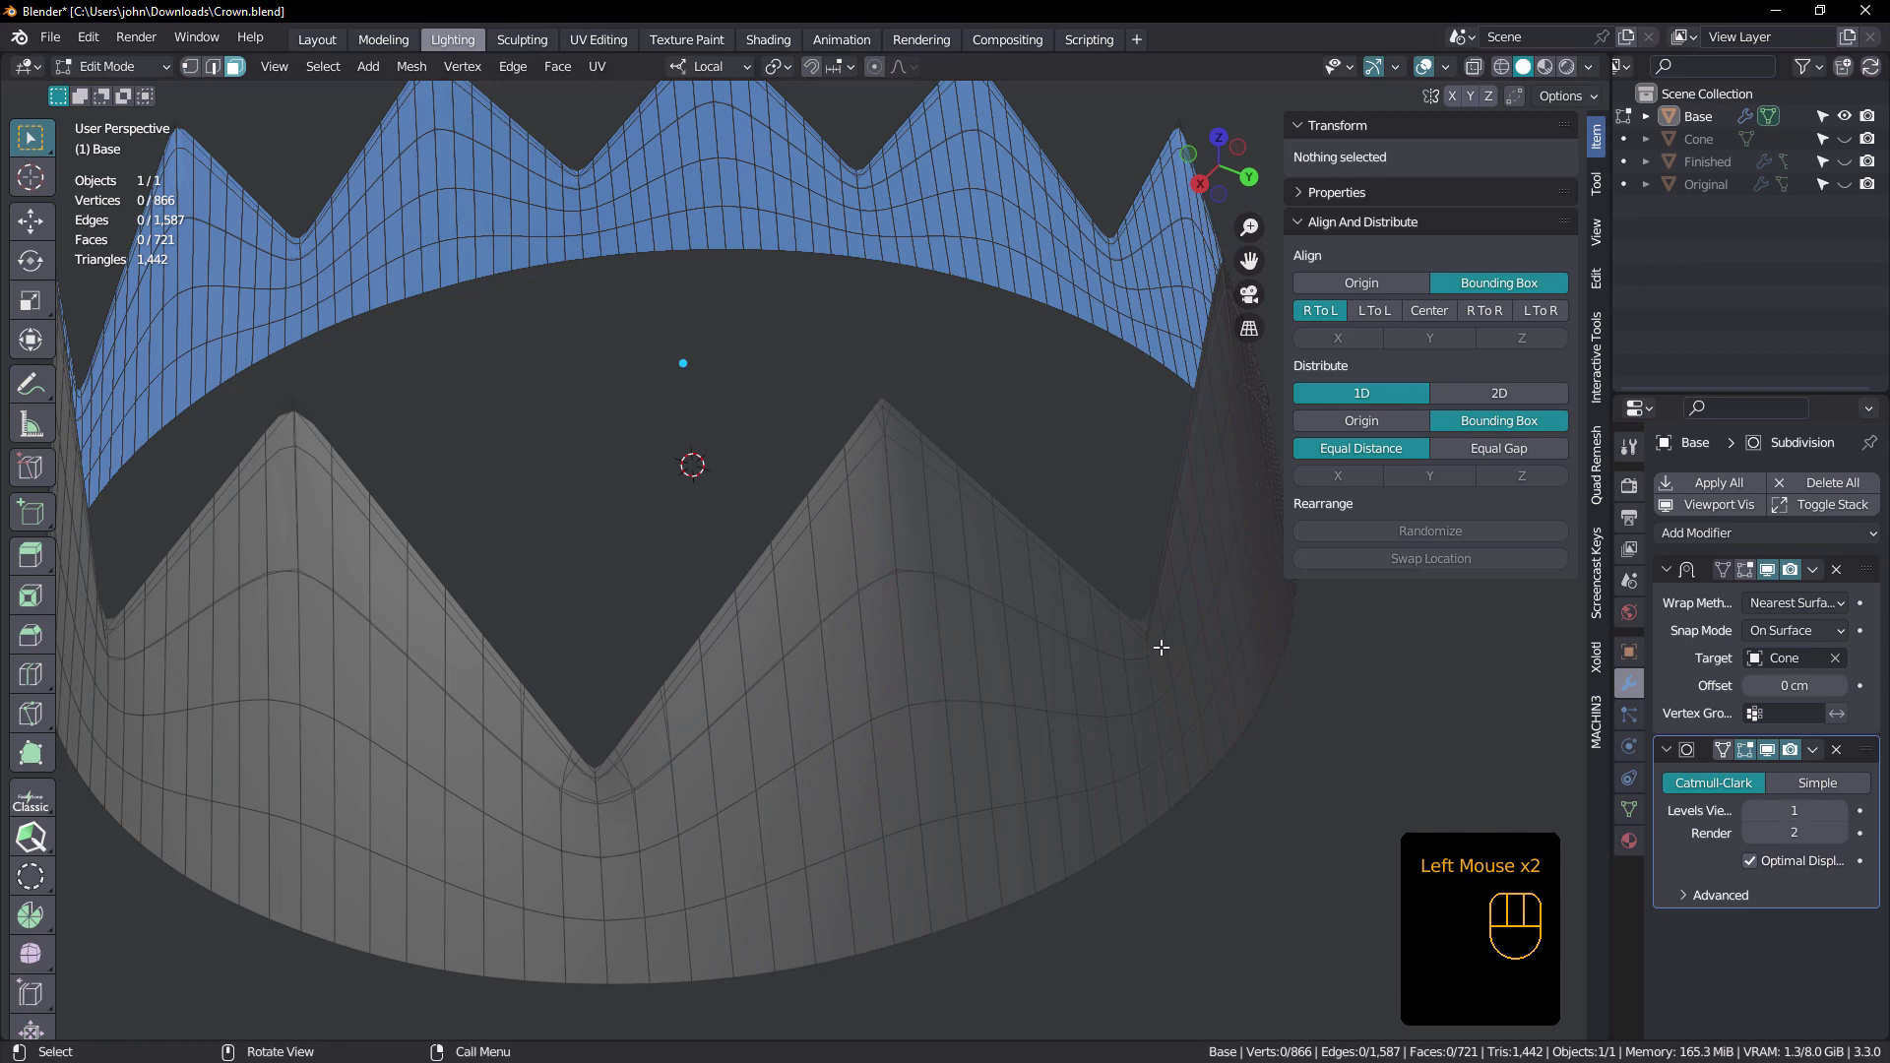
key("shift+space")
left_click(1794, 811)
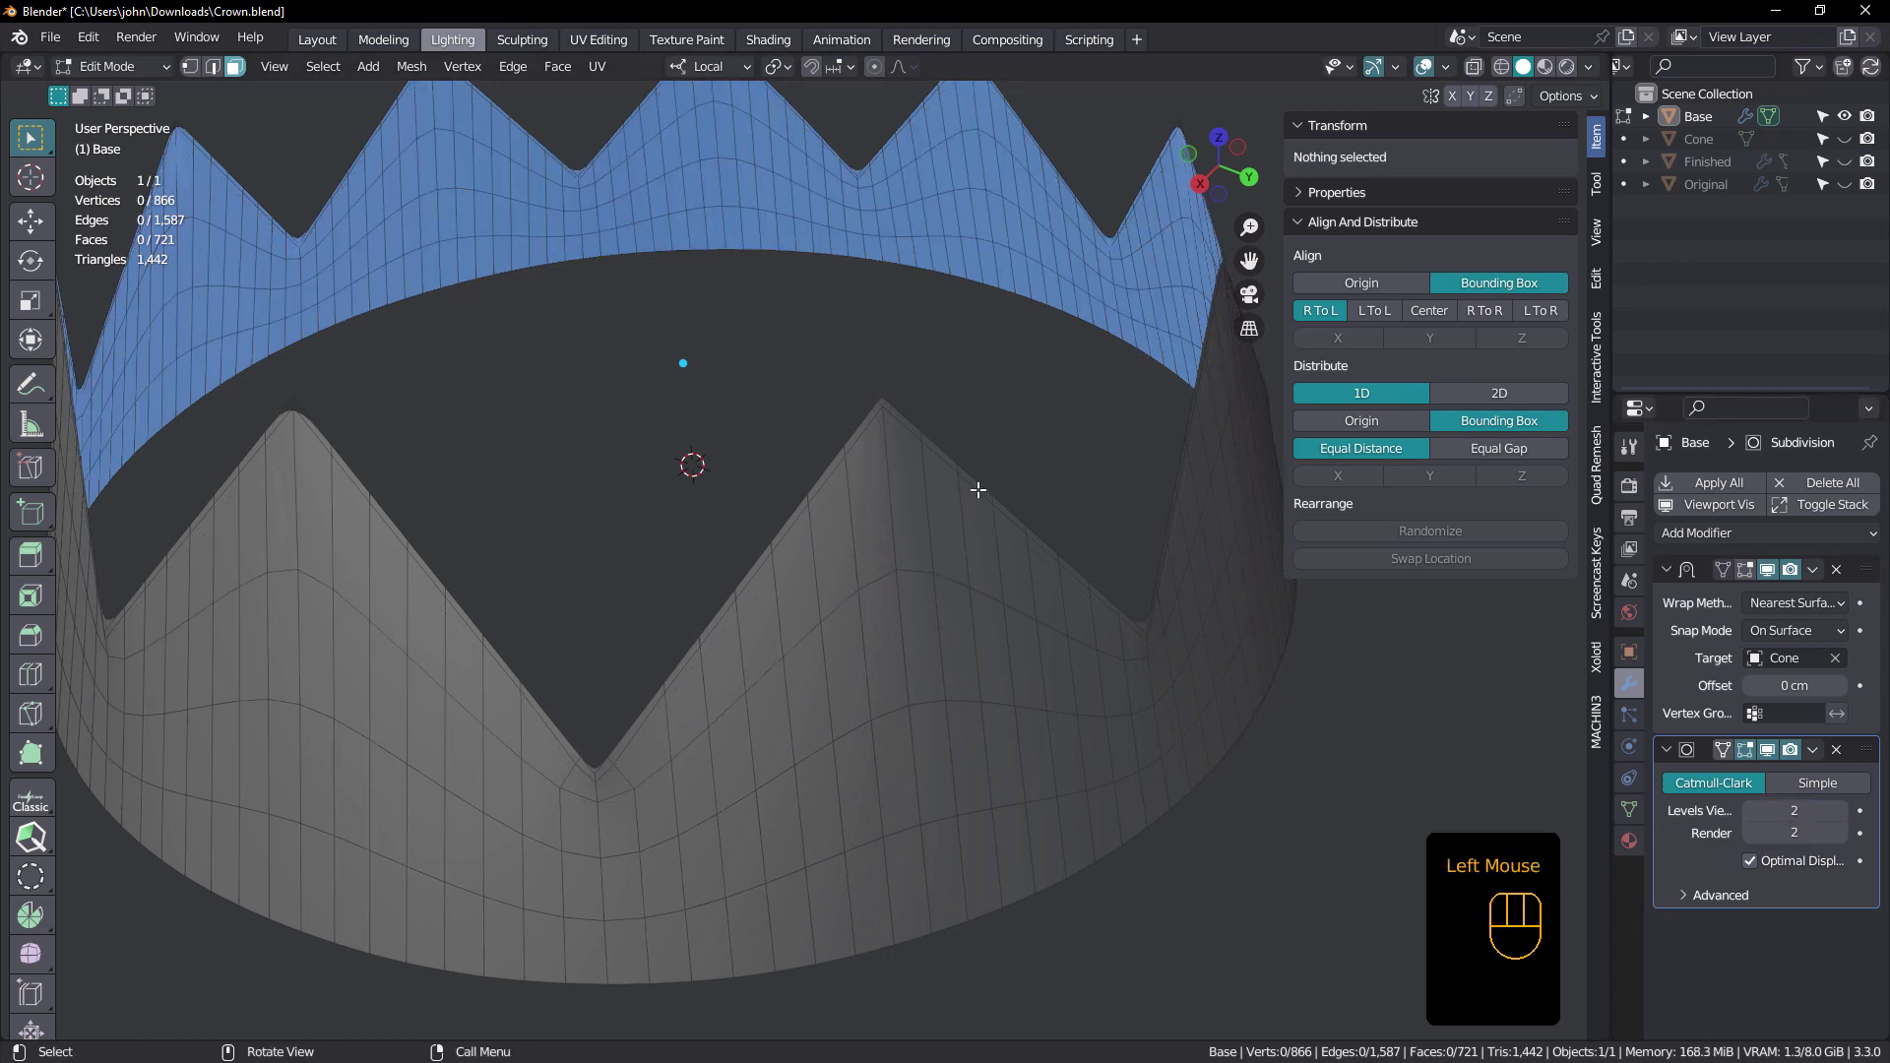
- Return to Object Mode and switch the viewport lighting to MatCap to inspect the crown's surface shading
key("Tab")
mouse_move(950, 463)
middle_mouse_down()
mouse_move(937, 534)
mouse_move(788, 634)
mouse_move(784, 548)
mouse_move(906, 433)
middle_mouse_up()
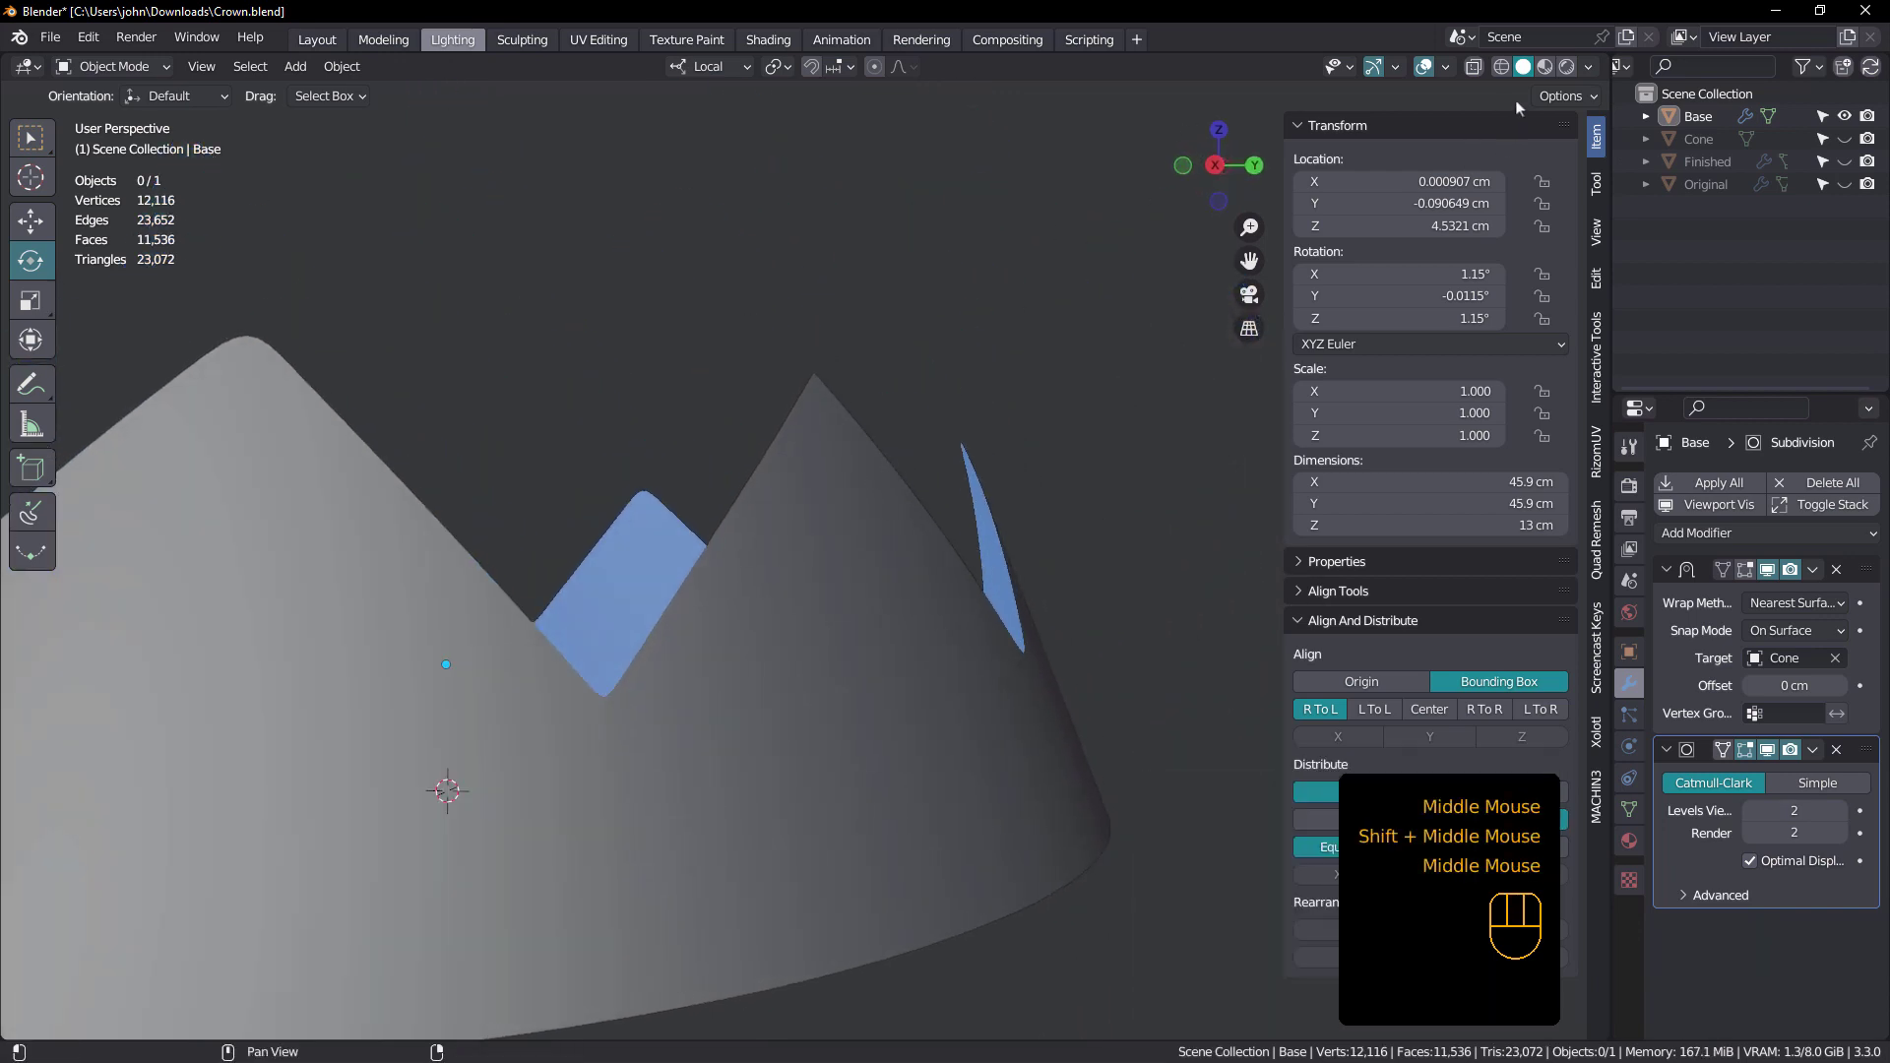
left_click(1590, 65)
left_click(1569, 172)
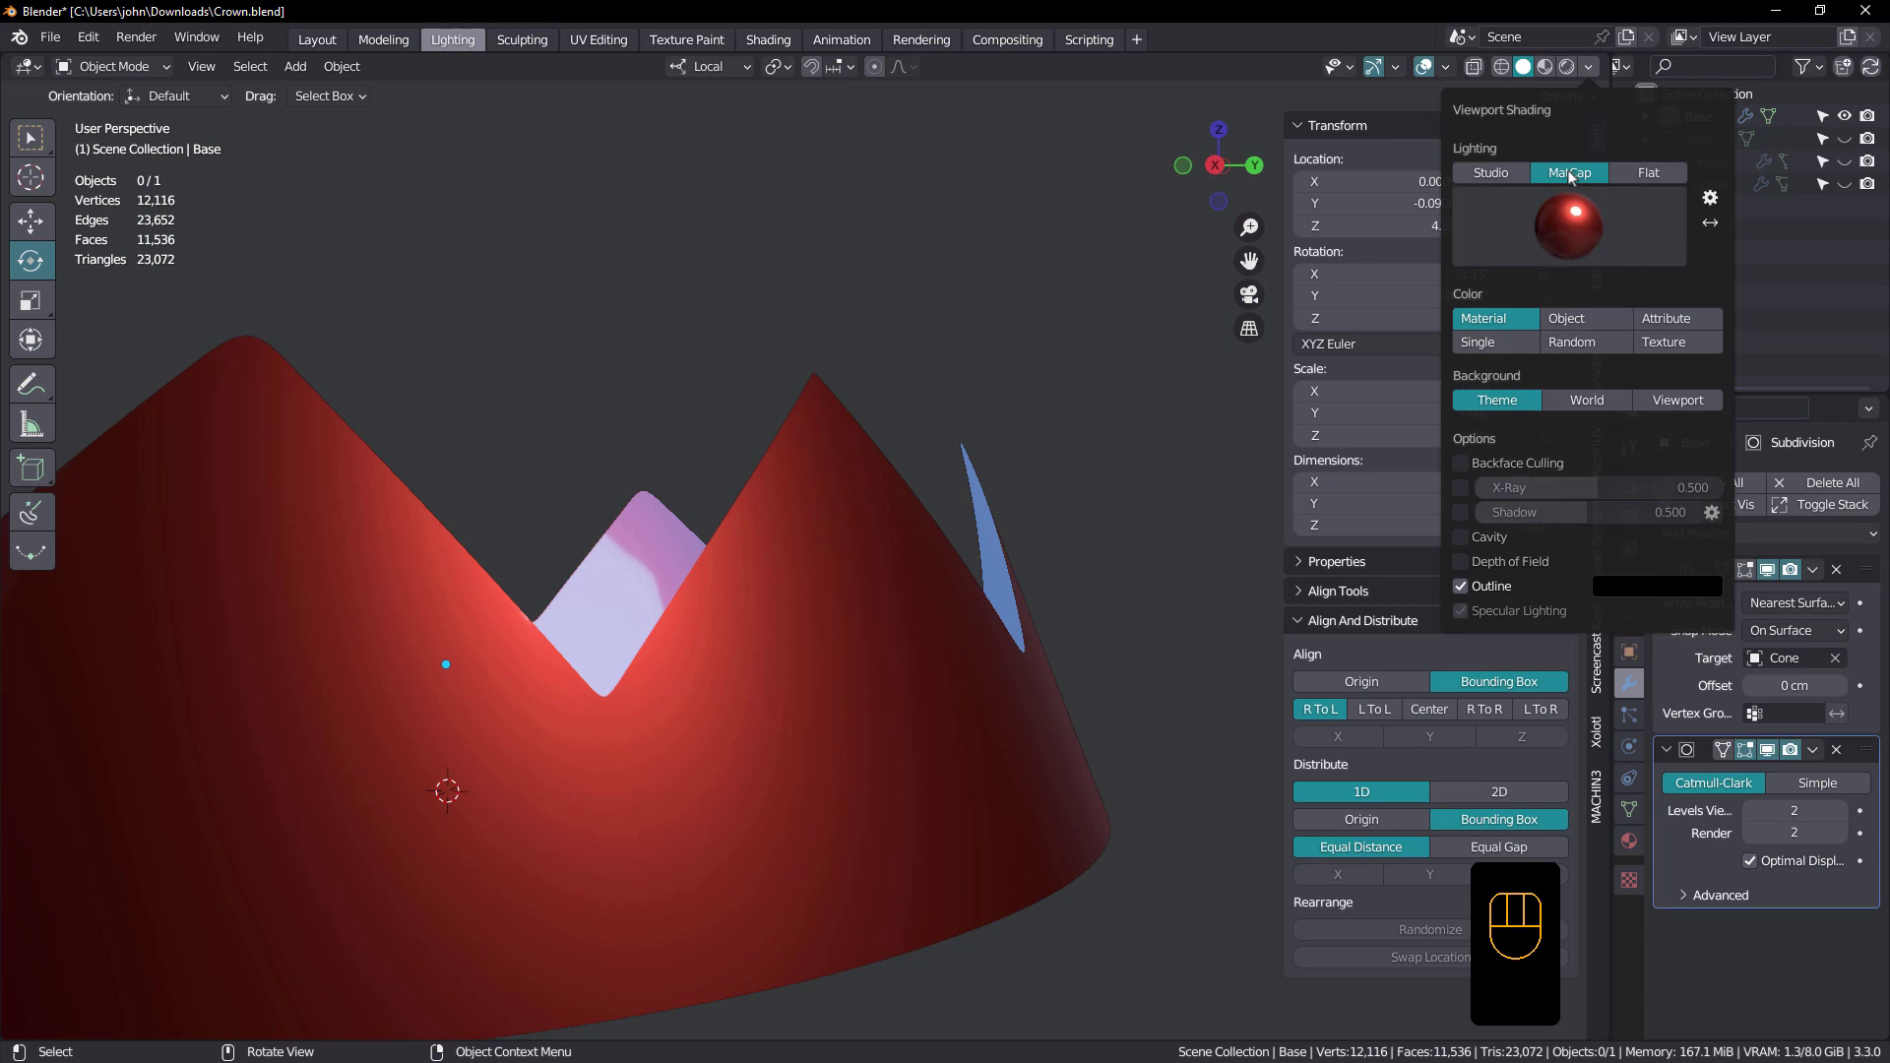
mouse_move(689, 729)
middle_mouse_down()
mouse_move(656, 748)
mouse_move(678, 752)
mouse_move(667, 687)
mouse_move(705, 687)
mouse_move(640, 754)
mouse_move(593, 770)
mouse_move(693, 707)
mouse_move(646, 657)
mouse_move(545, 716)
mouse_move(586, 735)
middle_mouse_up()
scroll(744, 729, "down", 2)
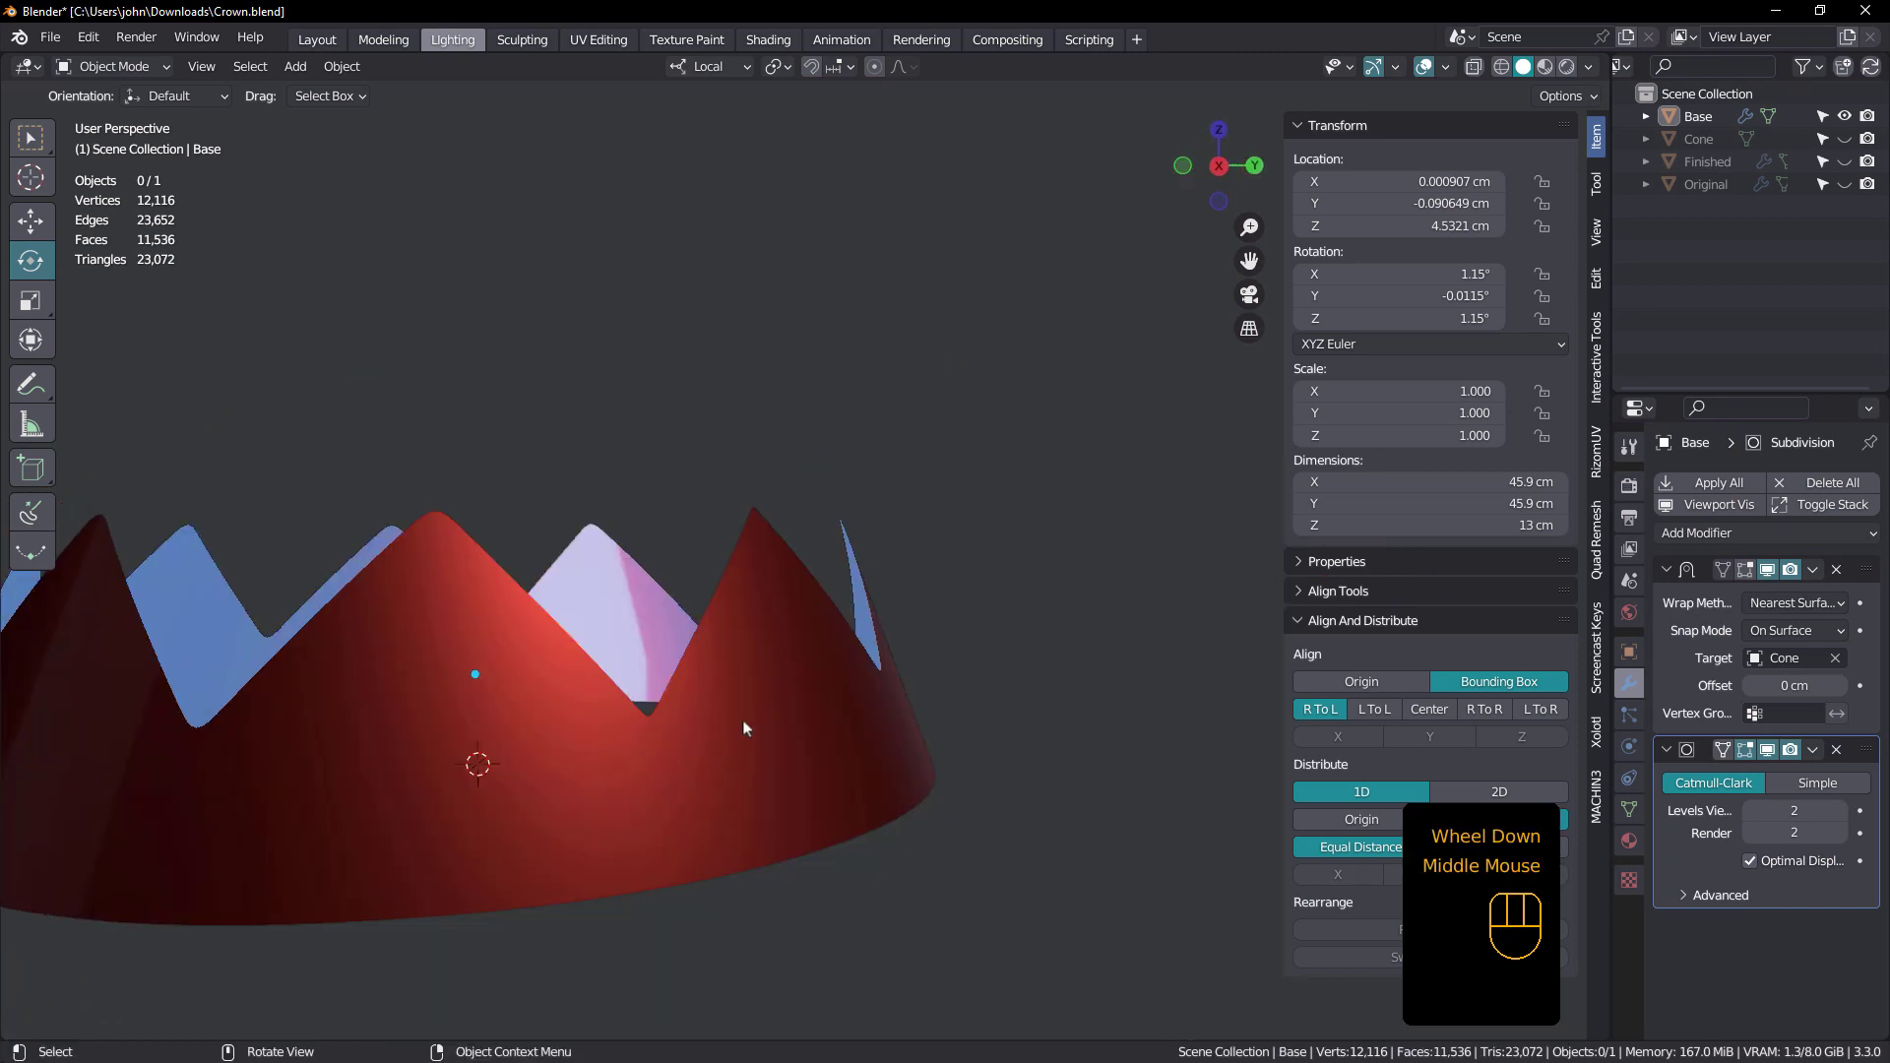
- Apply the Shrinkwrap modifier on Base and enter Edit Mode to check the resulting mesh
left_click(1813, 571)
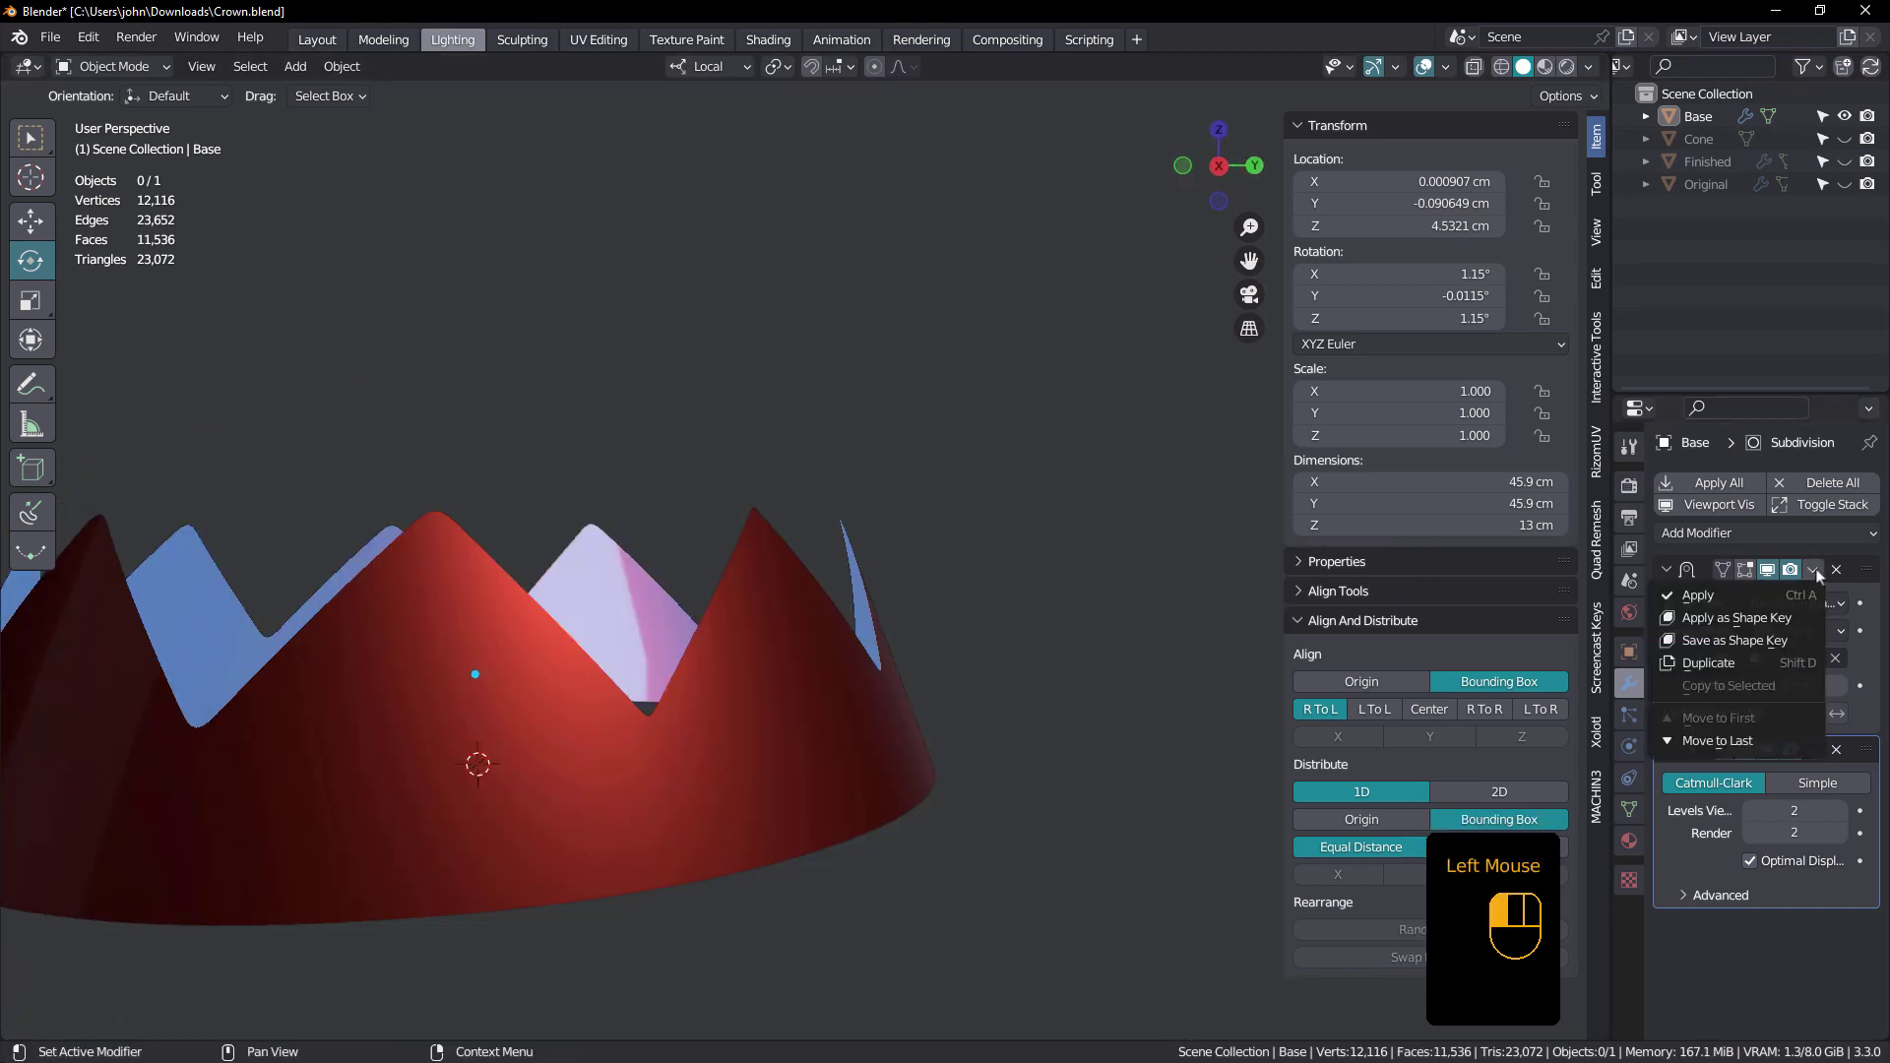
left_click(1733, 595)
middle_click_drag(916, 711, 764, 679)
key("Tab")
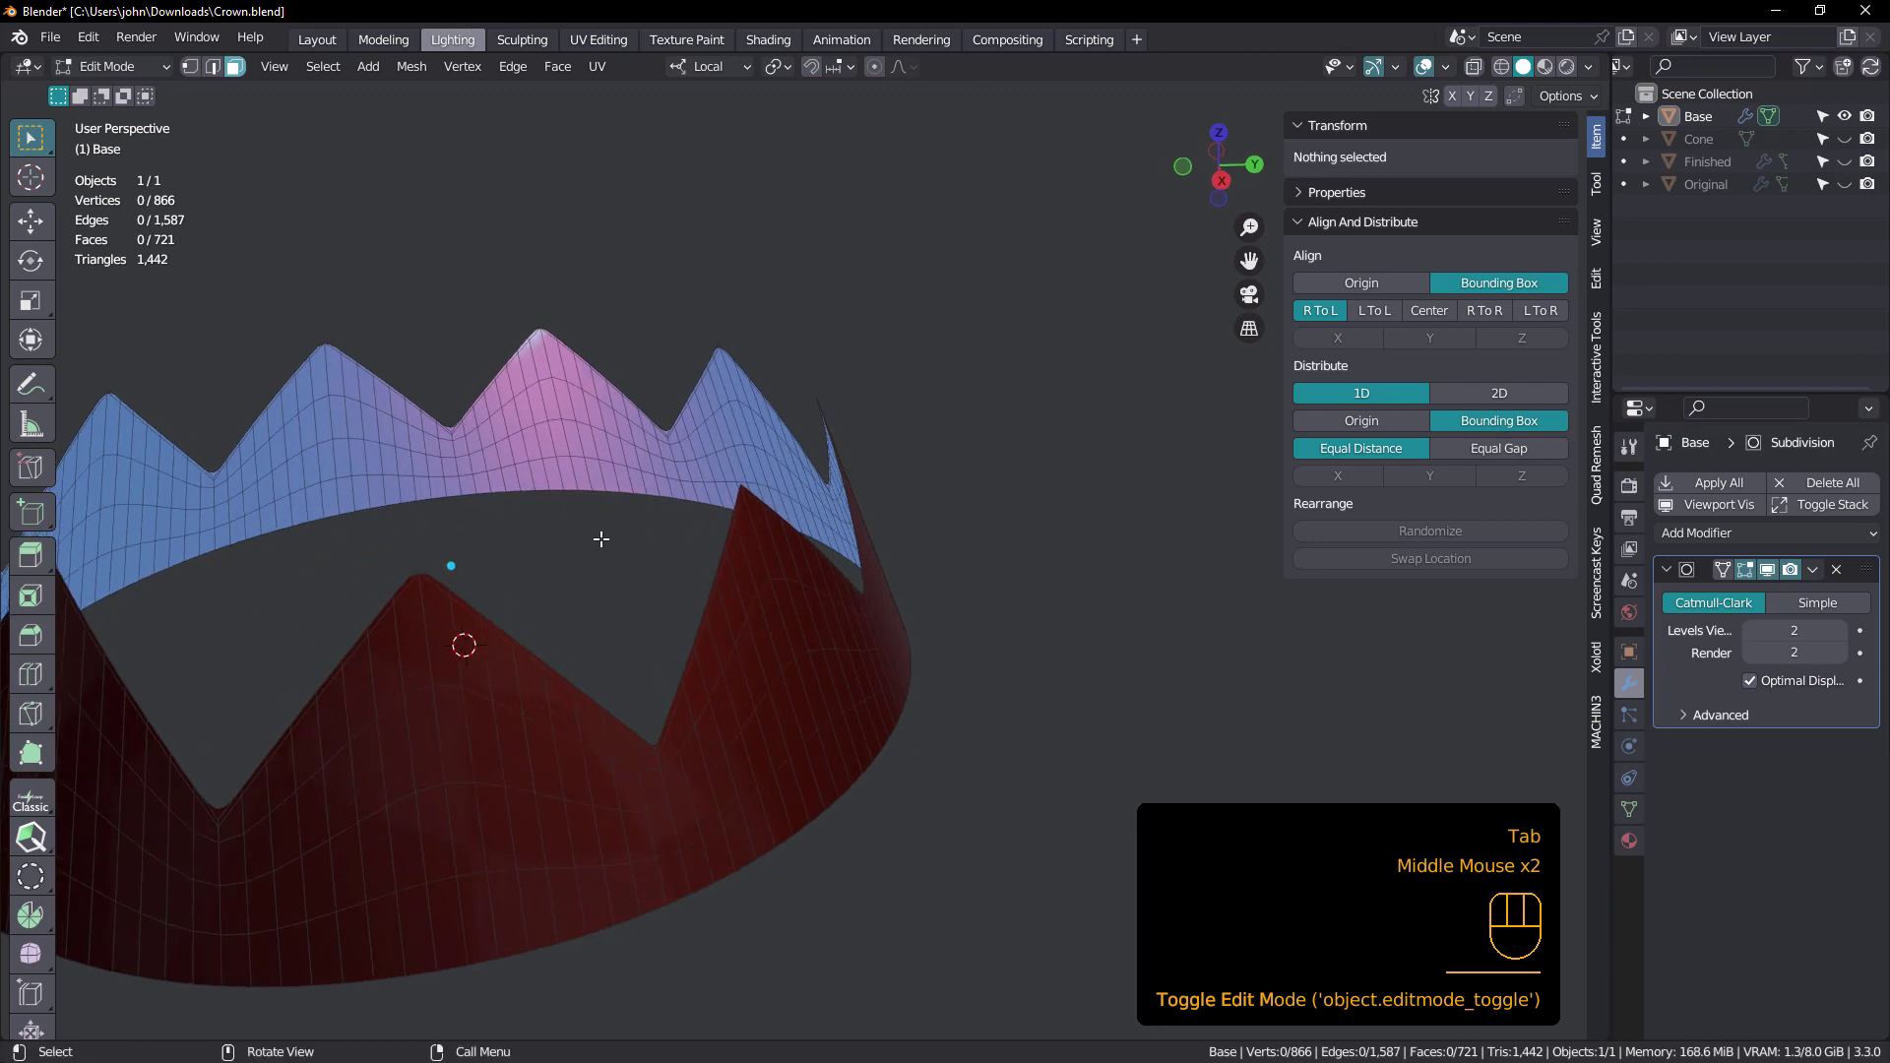
- Return to Object Mode and examine the crown's MatCap shading around the front notch and spikes
middle_click_drag(688, 594, 781, 620)
key("Tab")
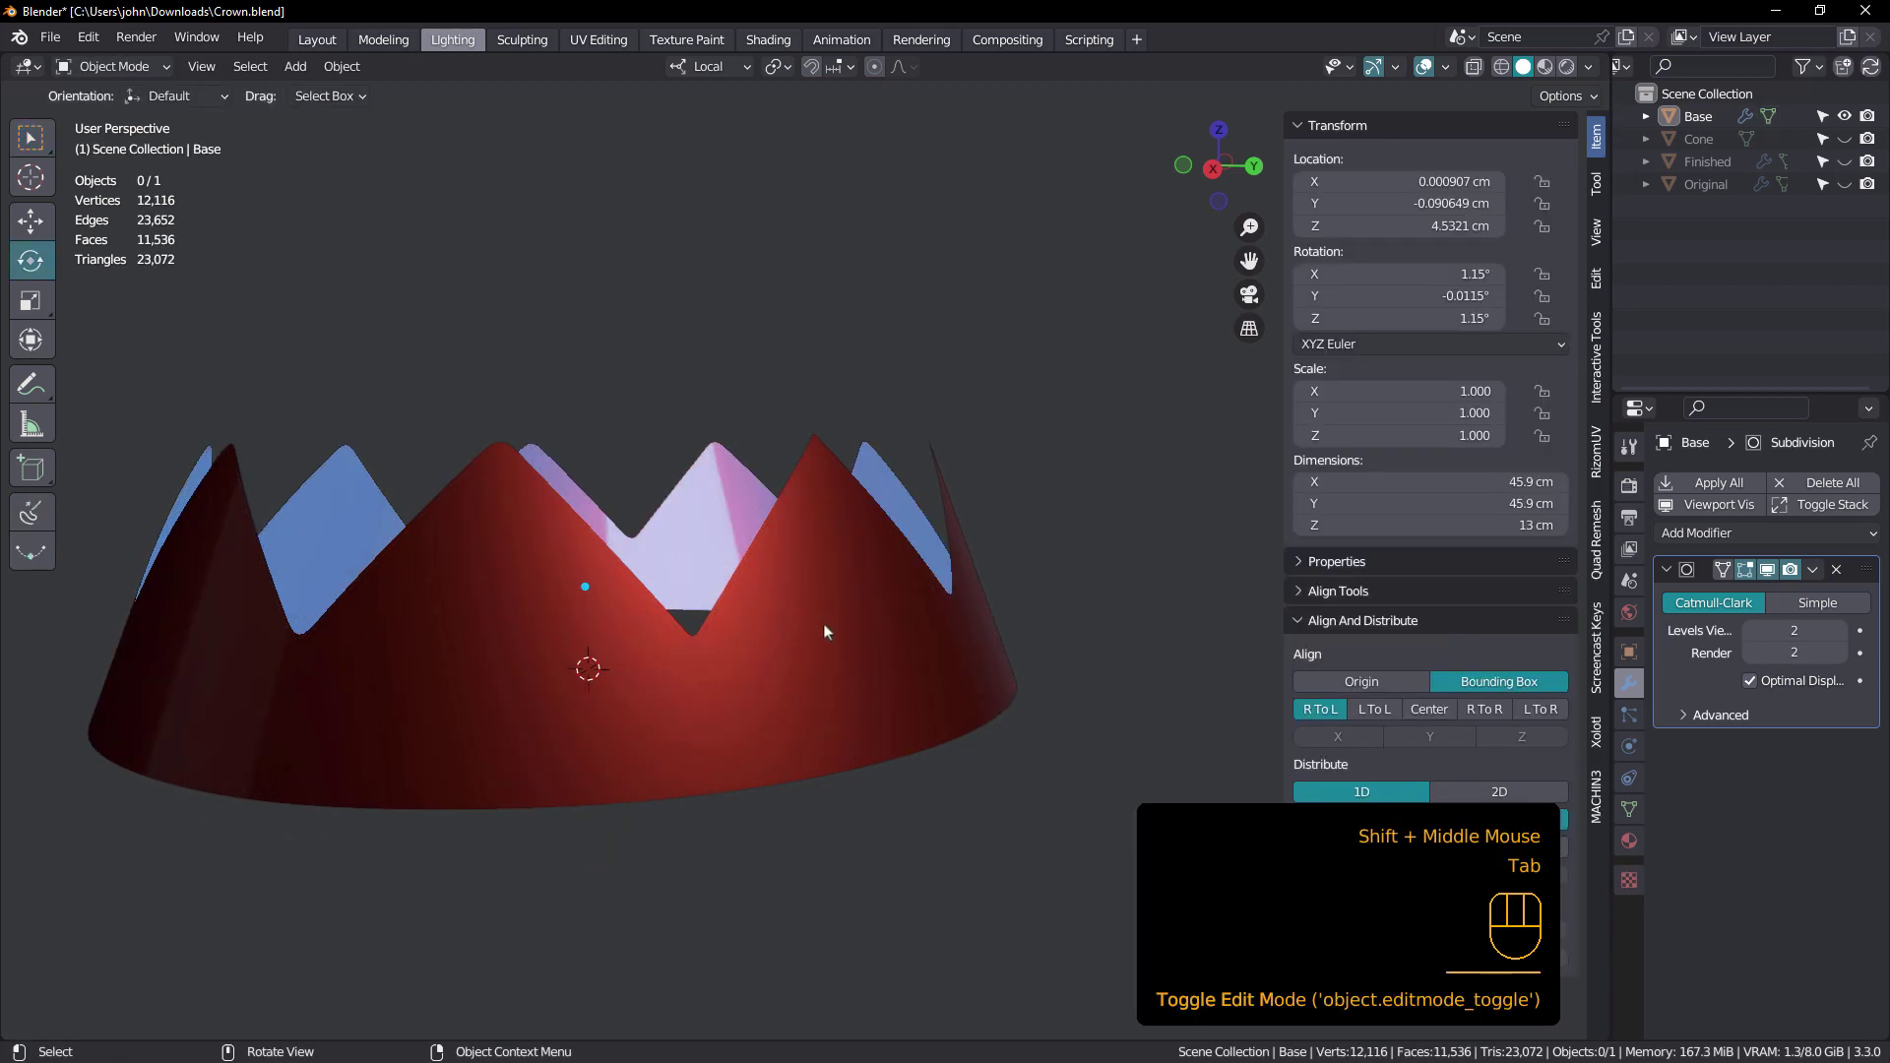
scroll(848, 616, "down", 3)
mouse_move(848, 617)
middle_mouse_down()
mouse_move(726, 535)
mouse_move(818, 544)
mouse_move(857, 609)
middle_mouse_up()
scroll(813, 610, "up", 2)
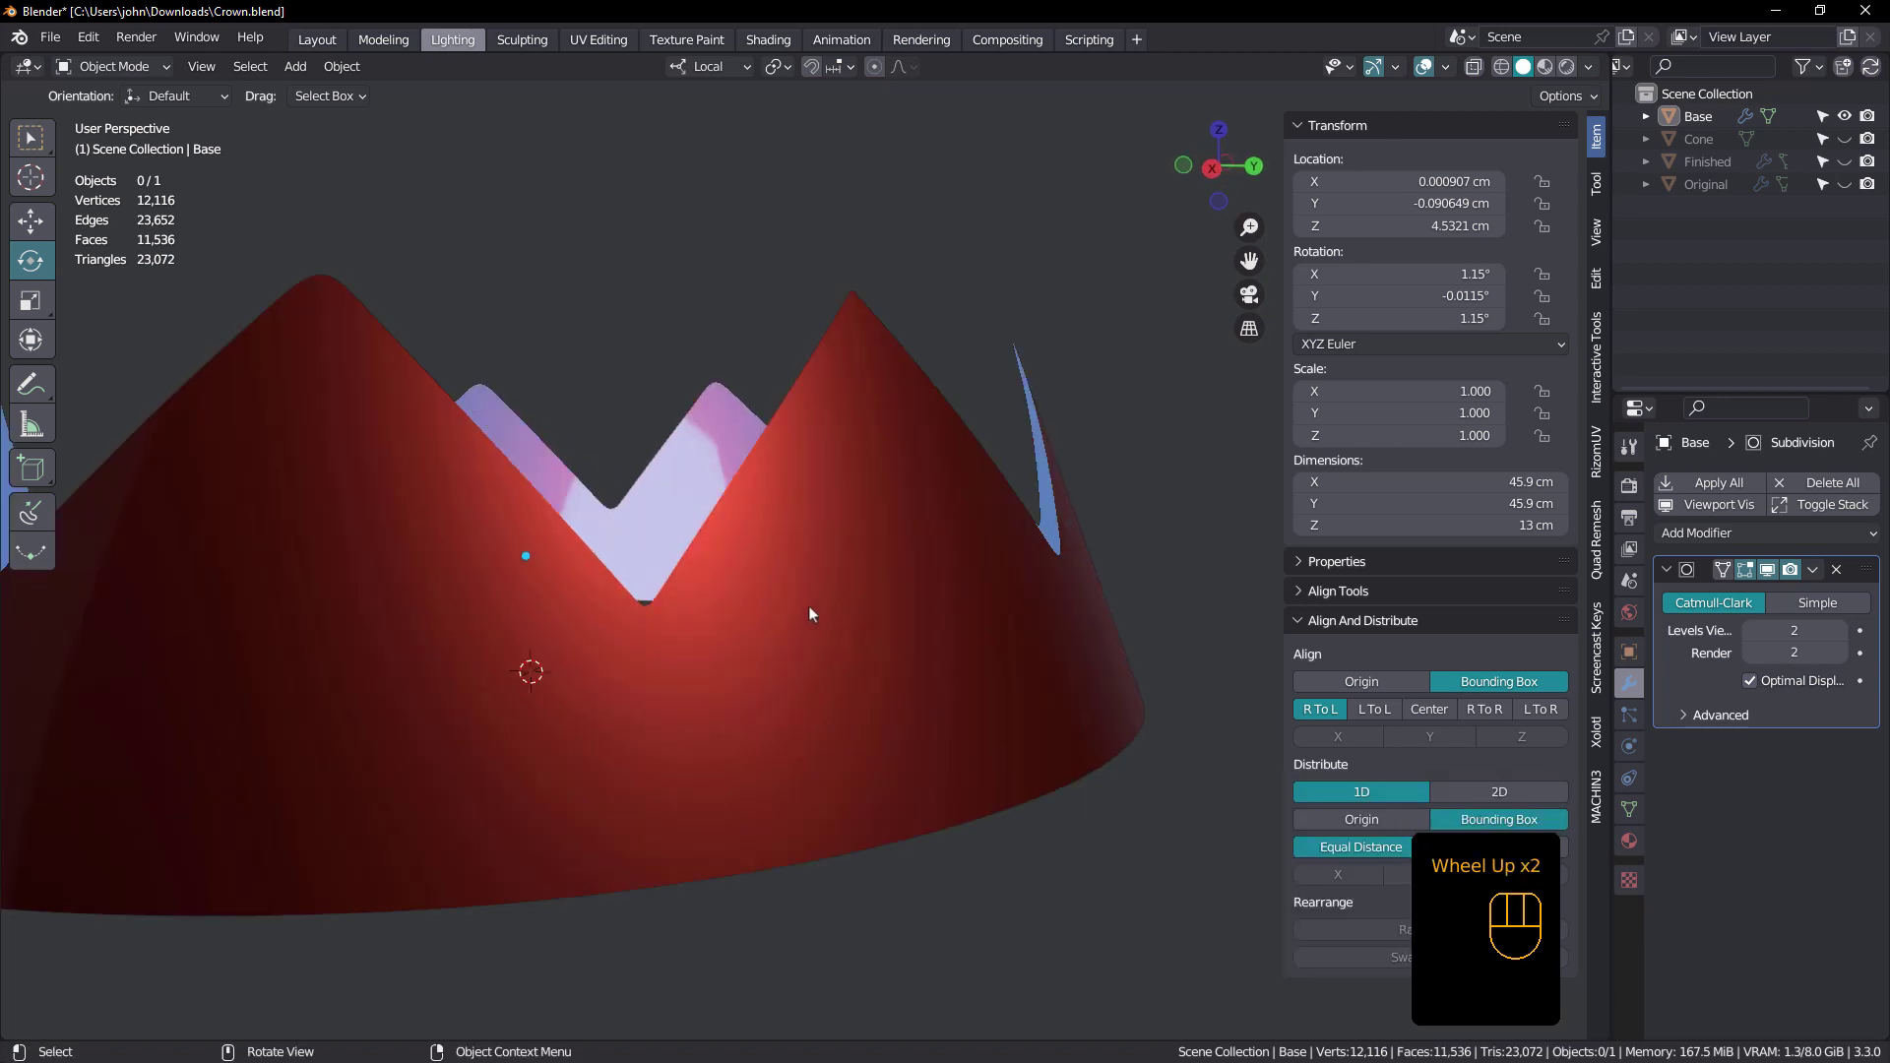